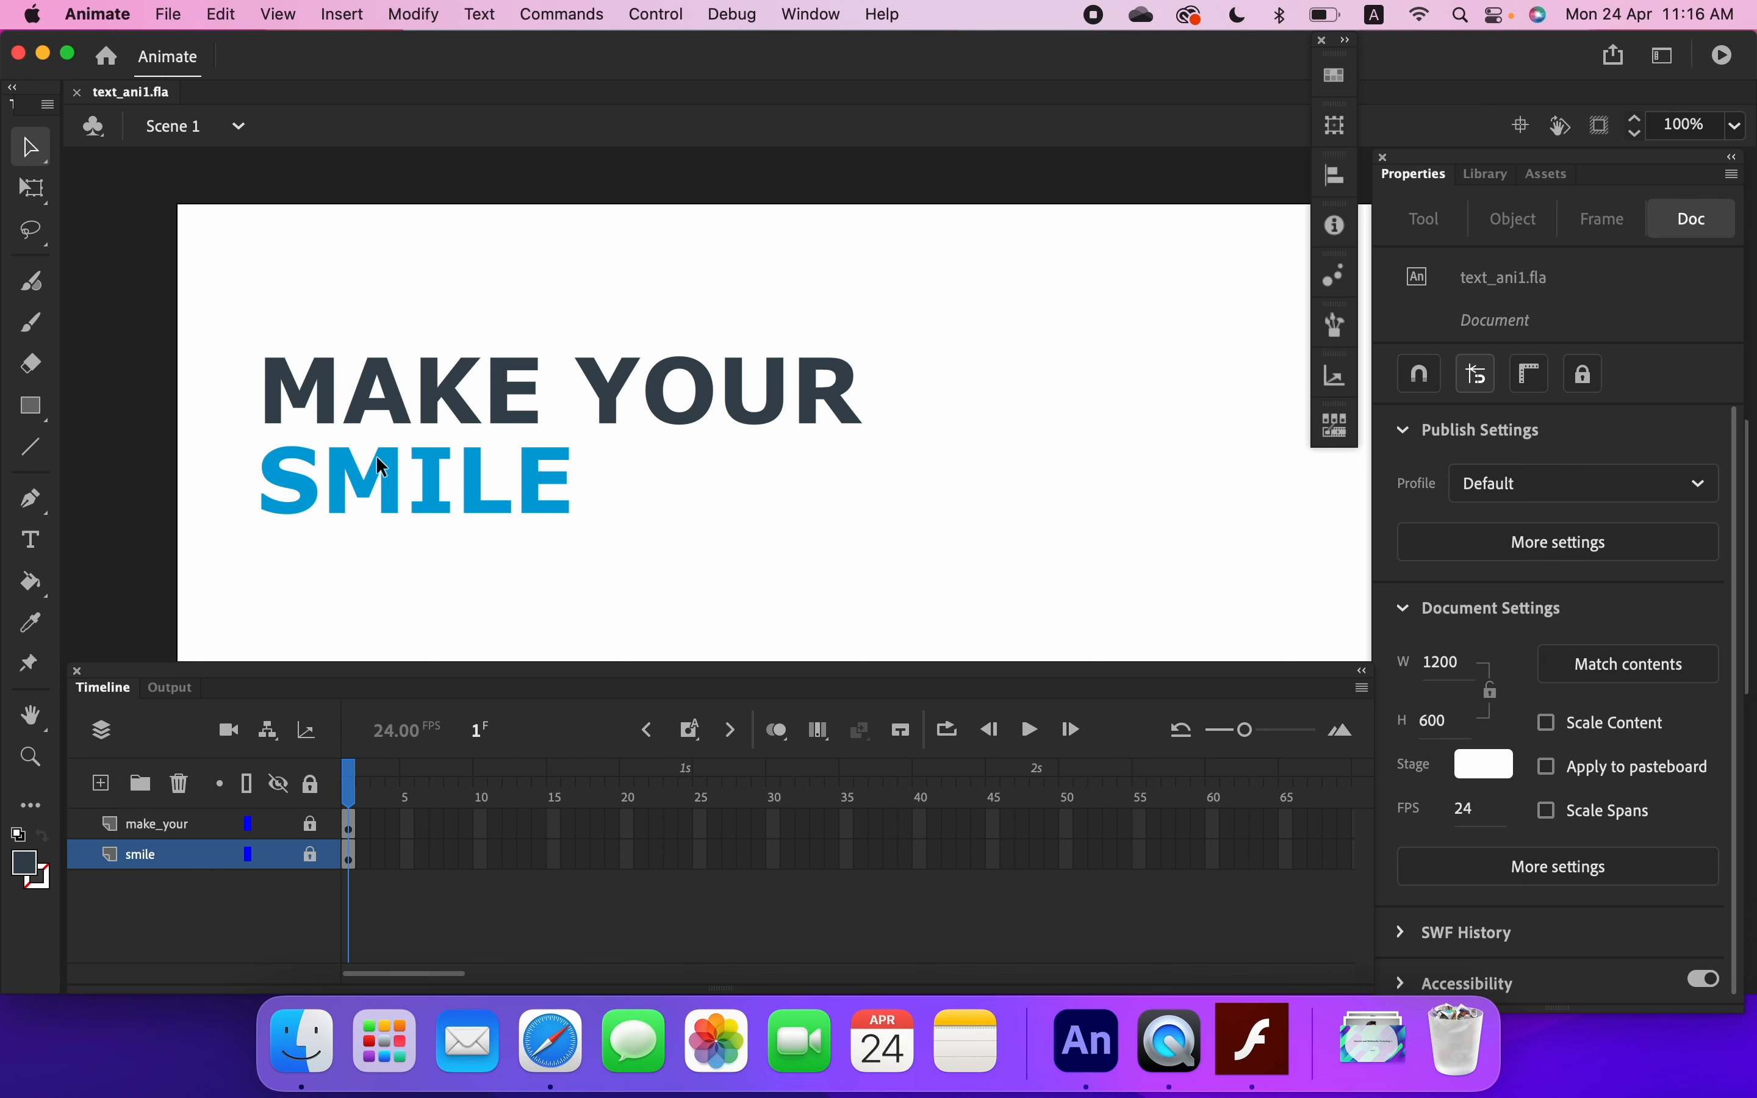
- Unlock the make_your layer and break the MAKE YOUR text apart into individual letters
click(311, 826)
click(390, 400)
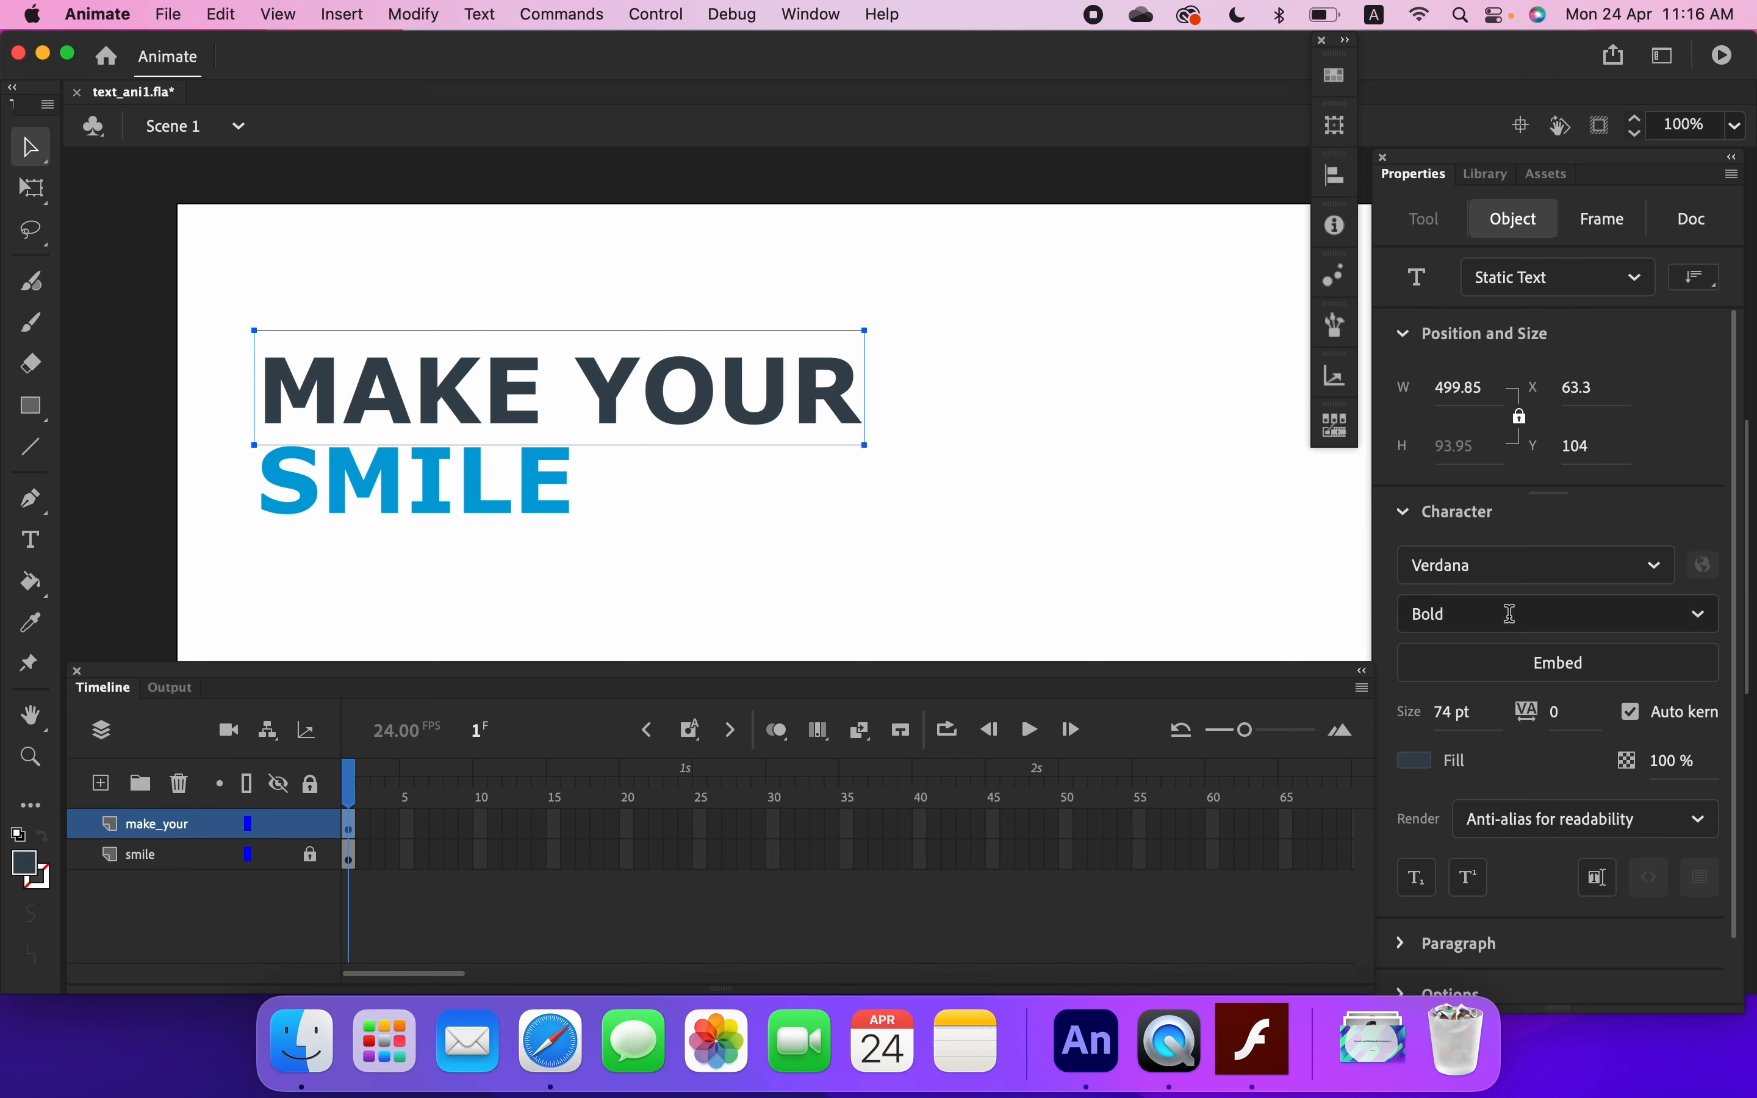
click(435, 21)
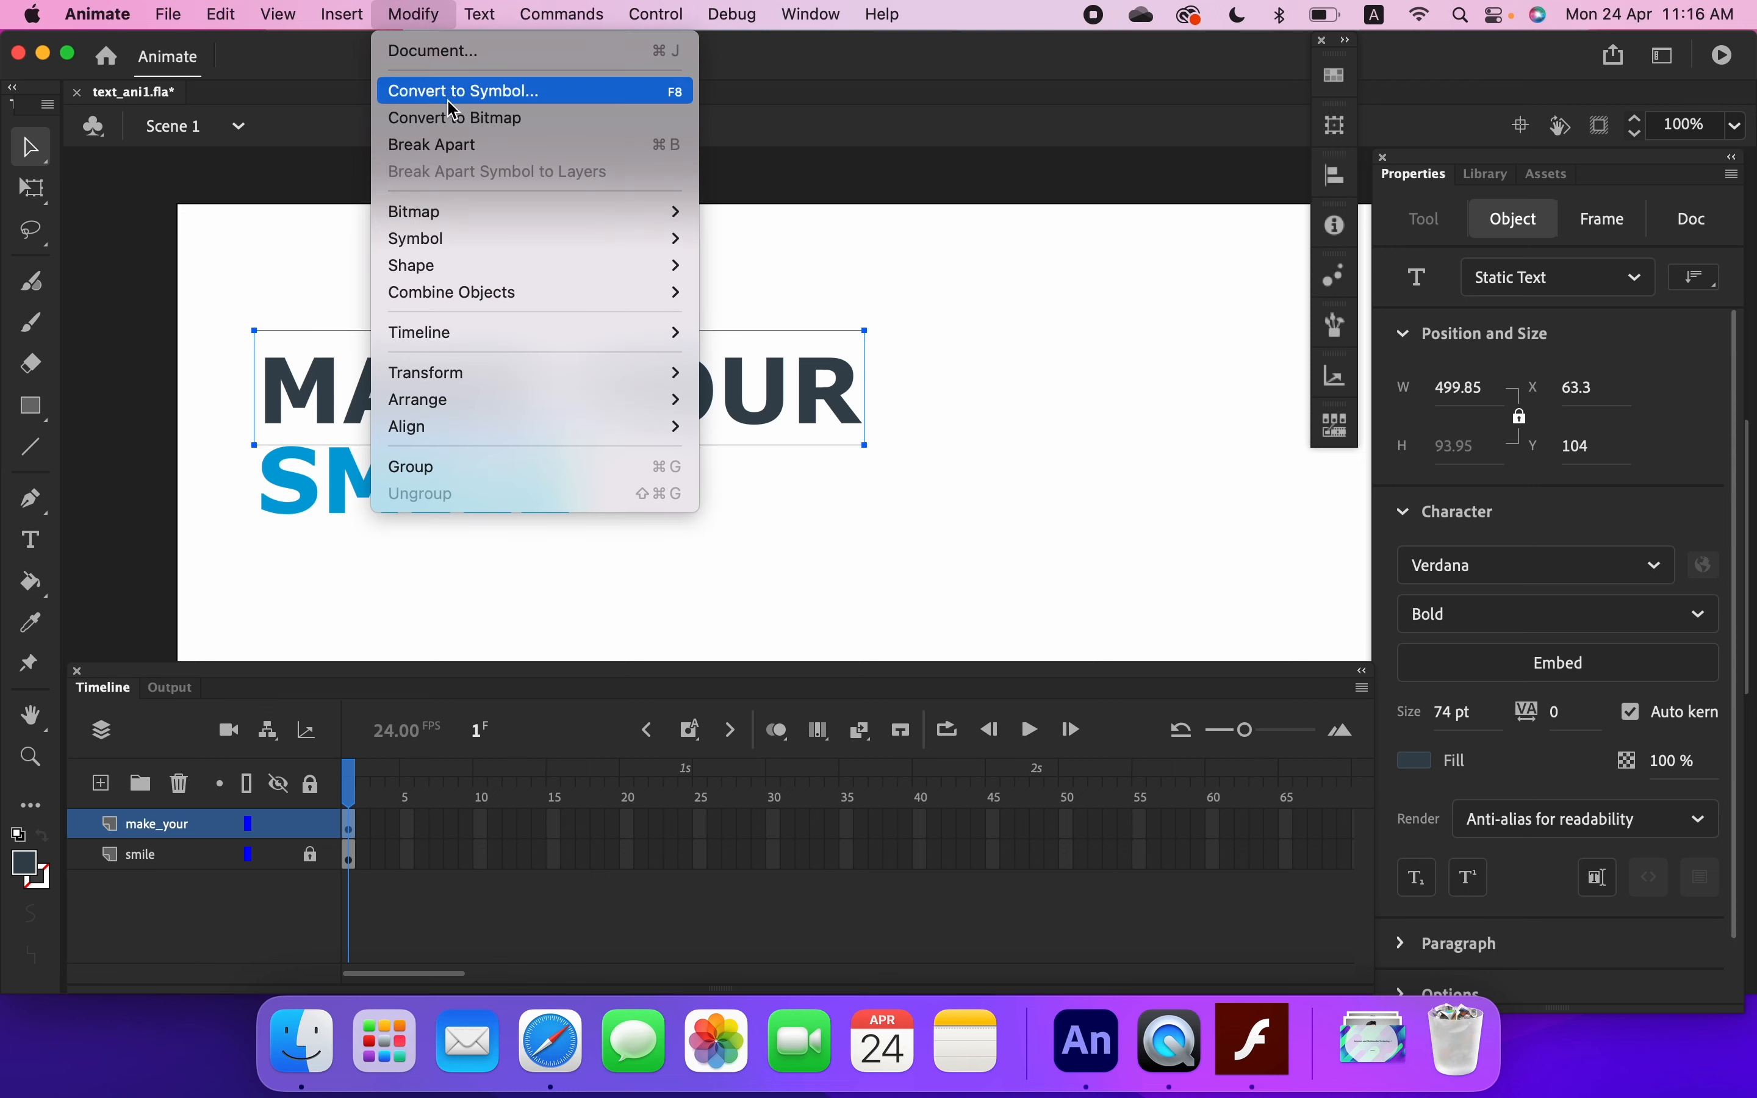
click(452, 152)
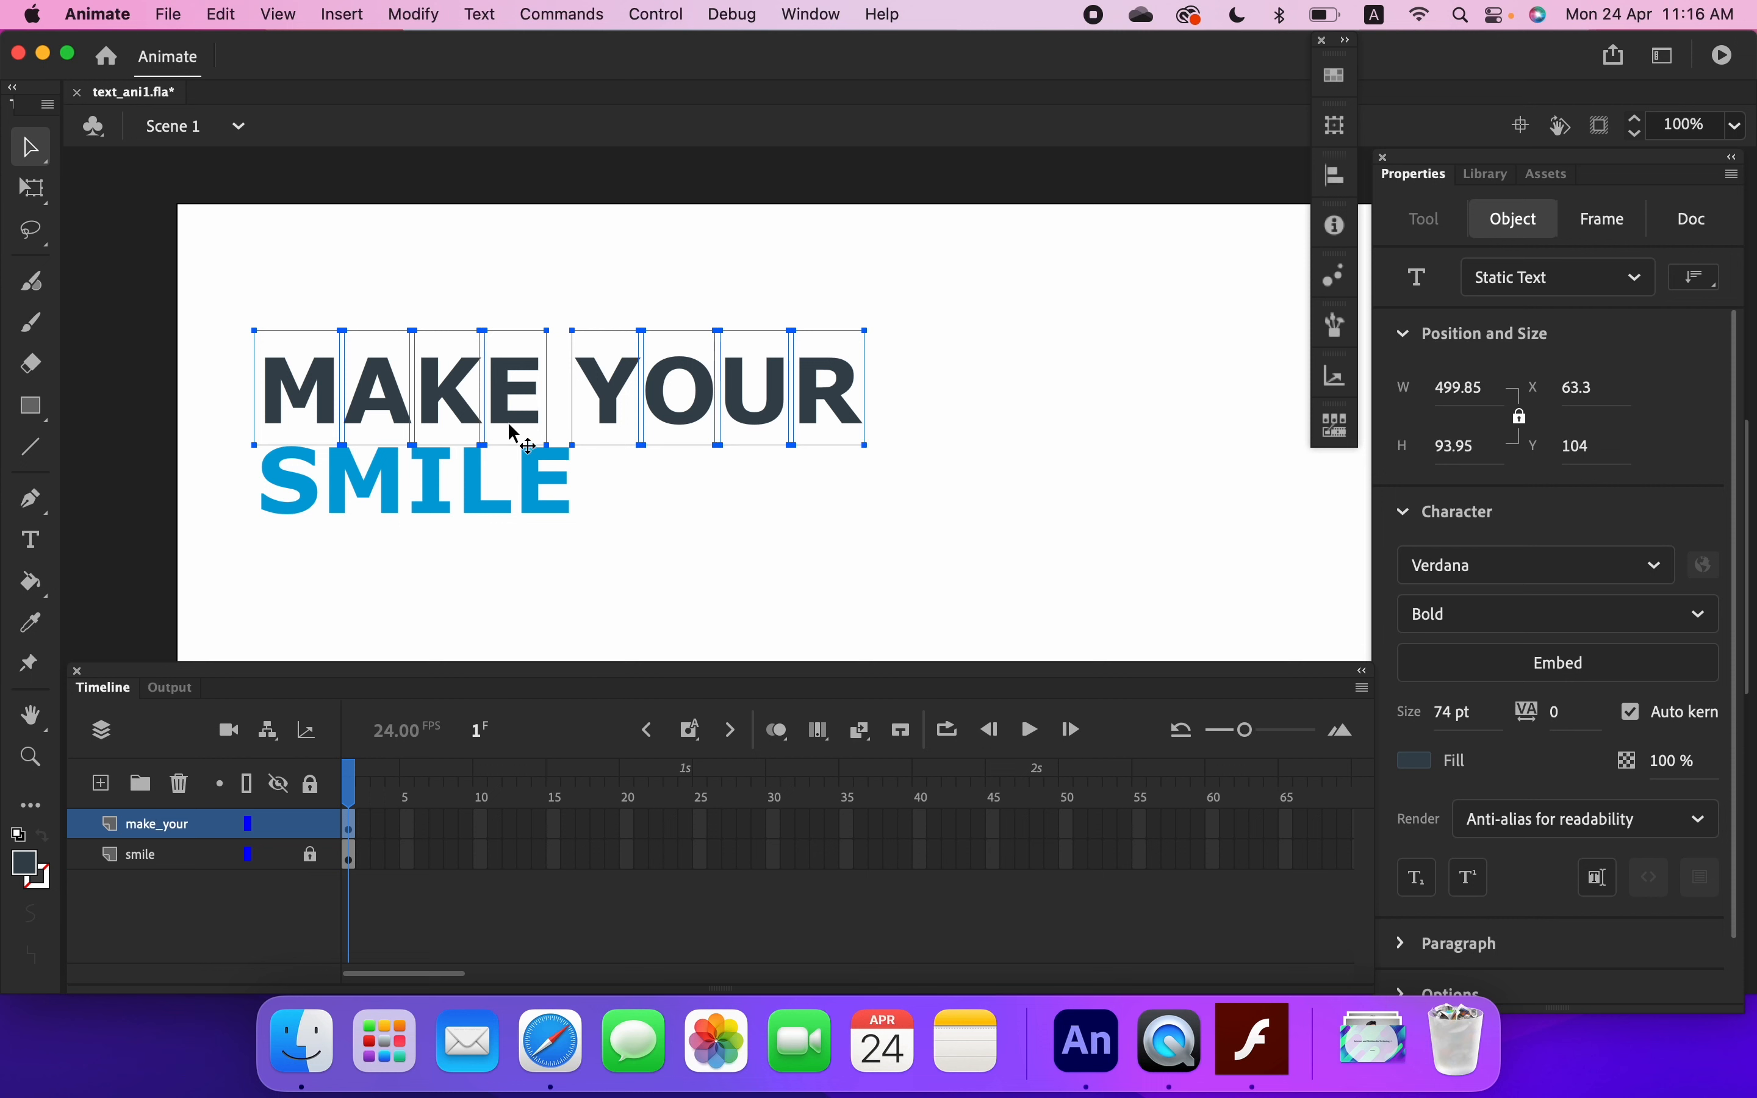
- Distribute the separate MAKE YOUR letters to their own layers
click(436, 19)
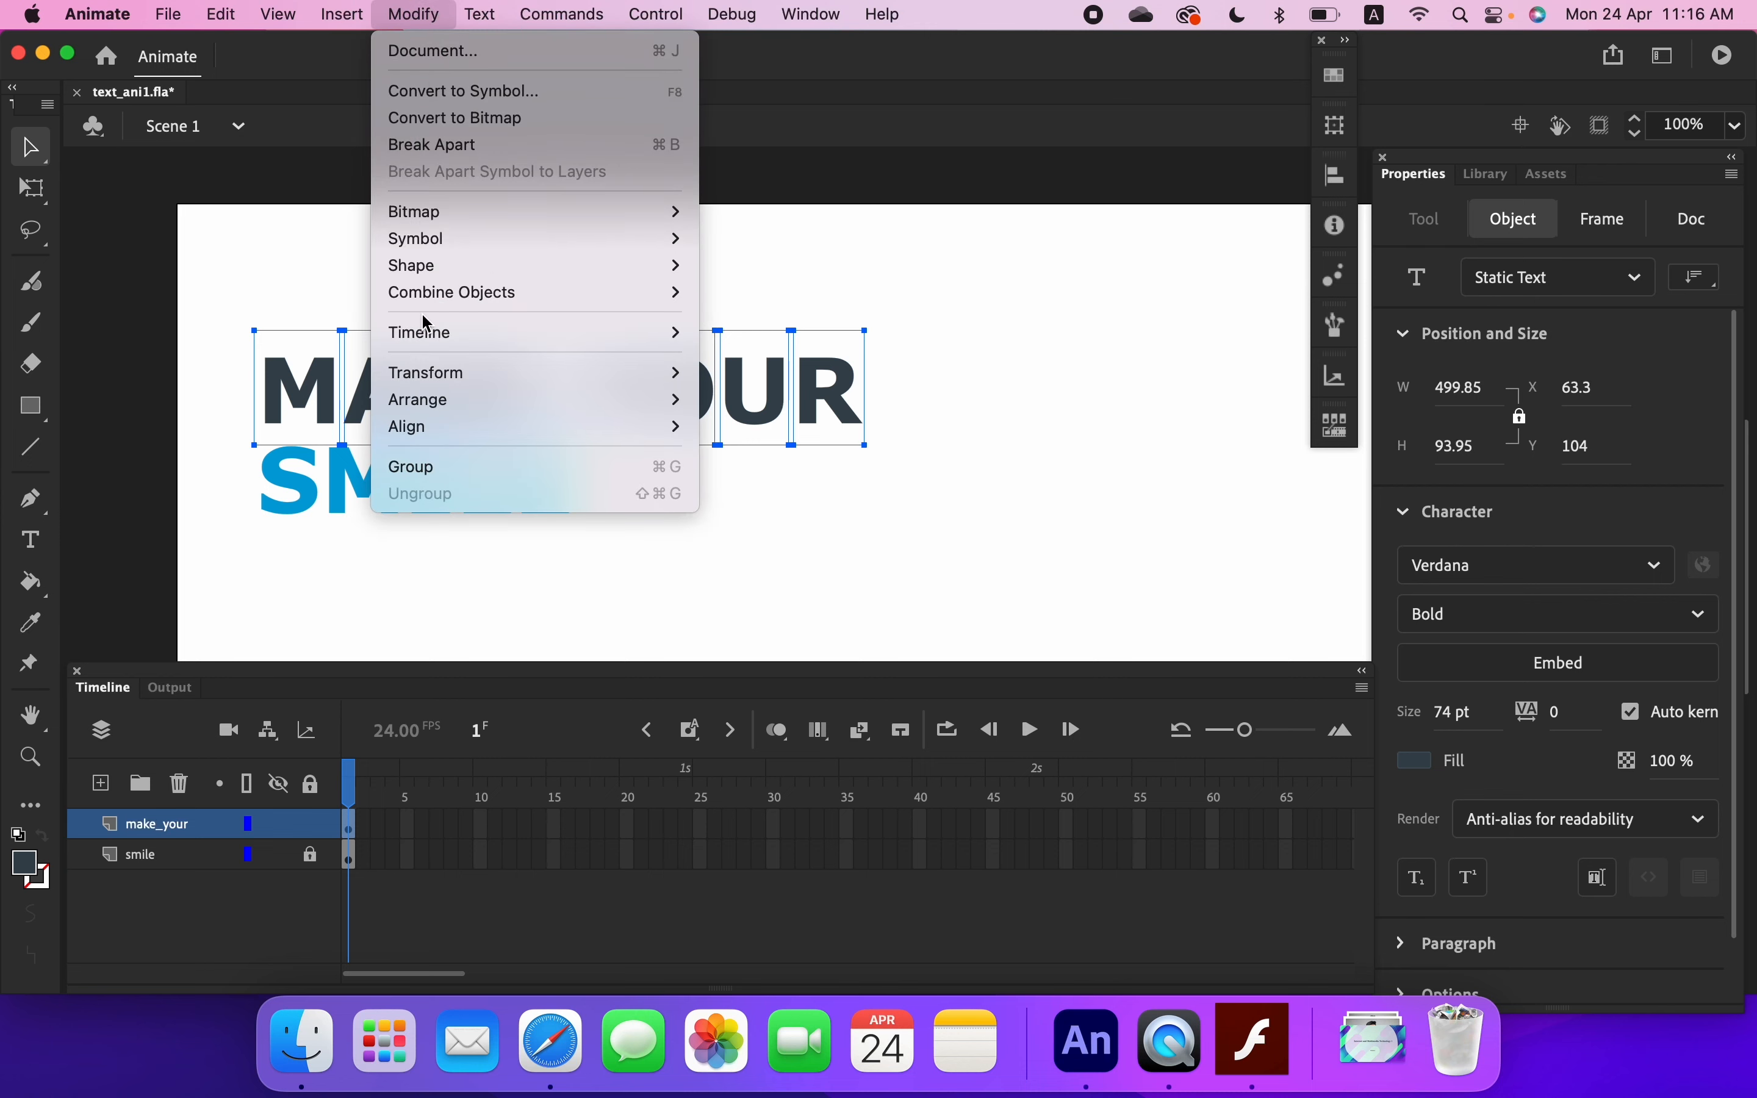
mouse_move(427, 339)
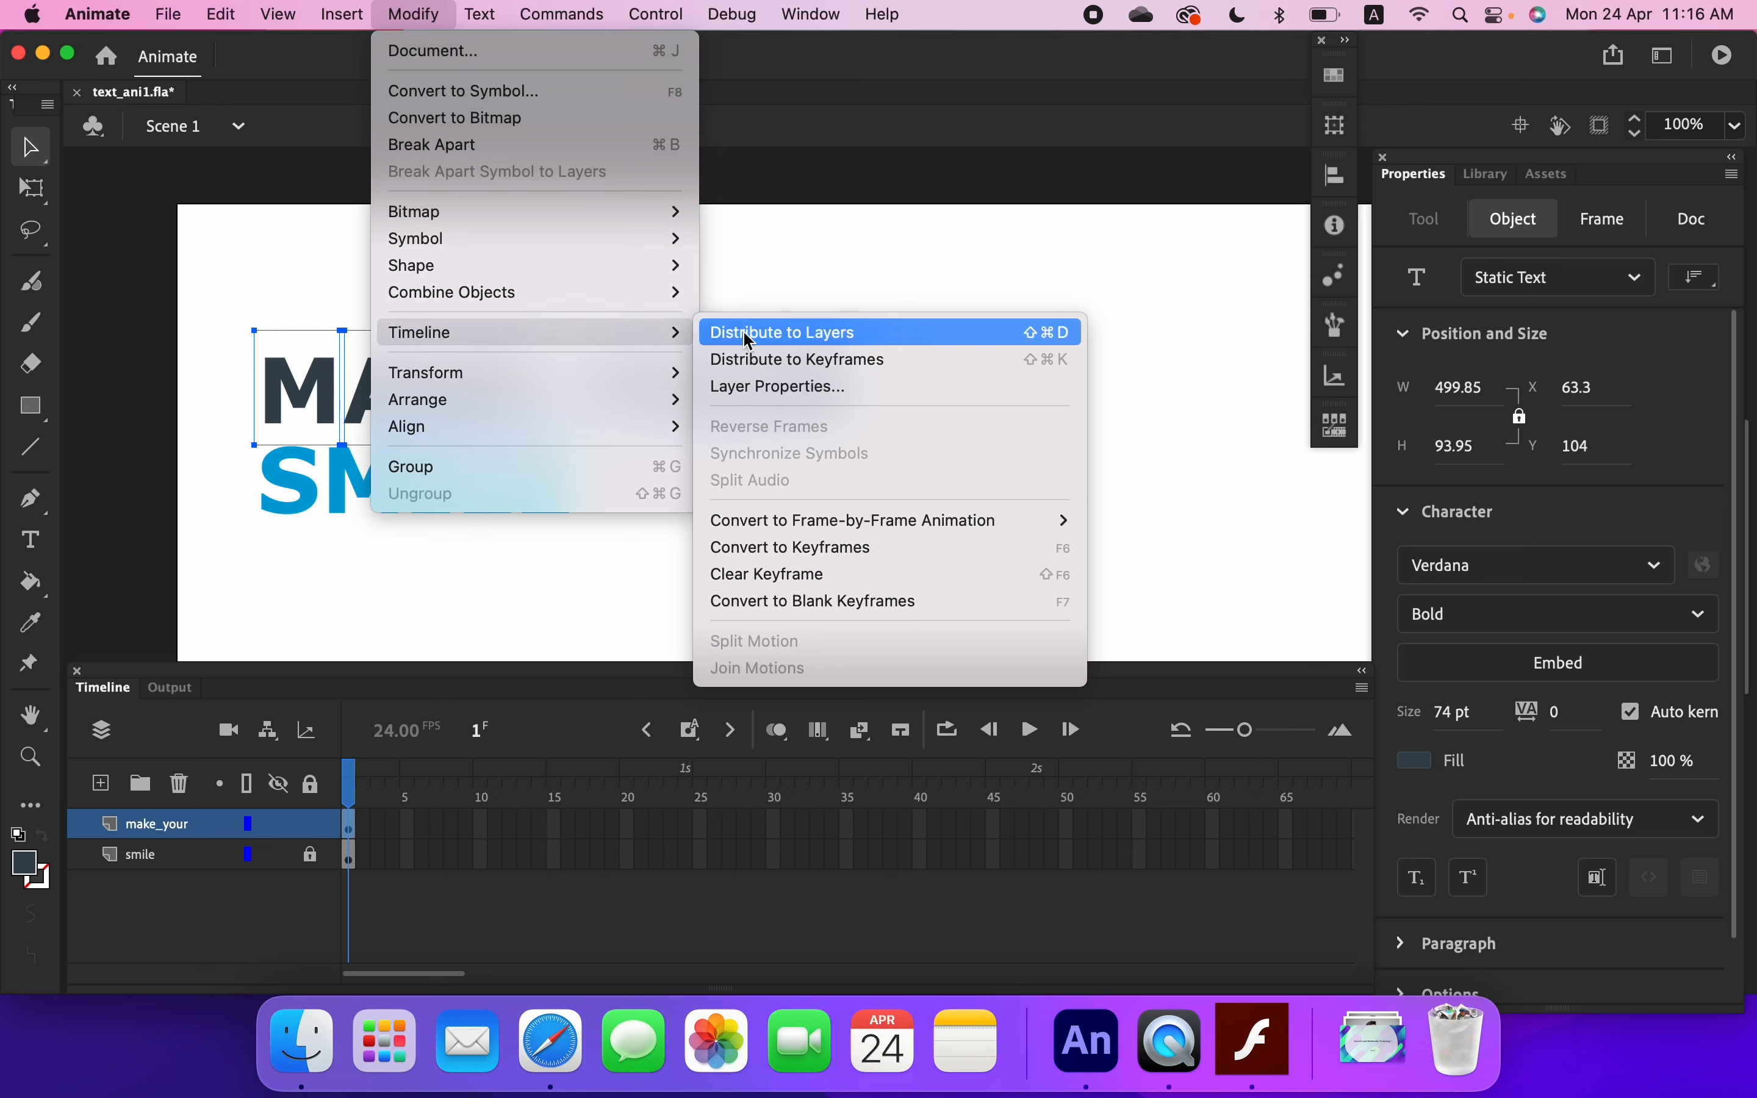
click(812, 335)
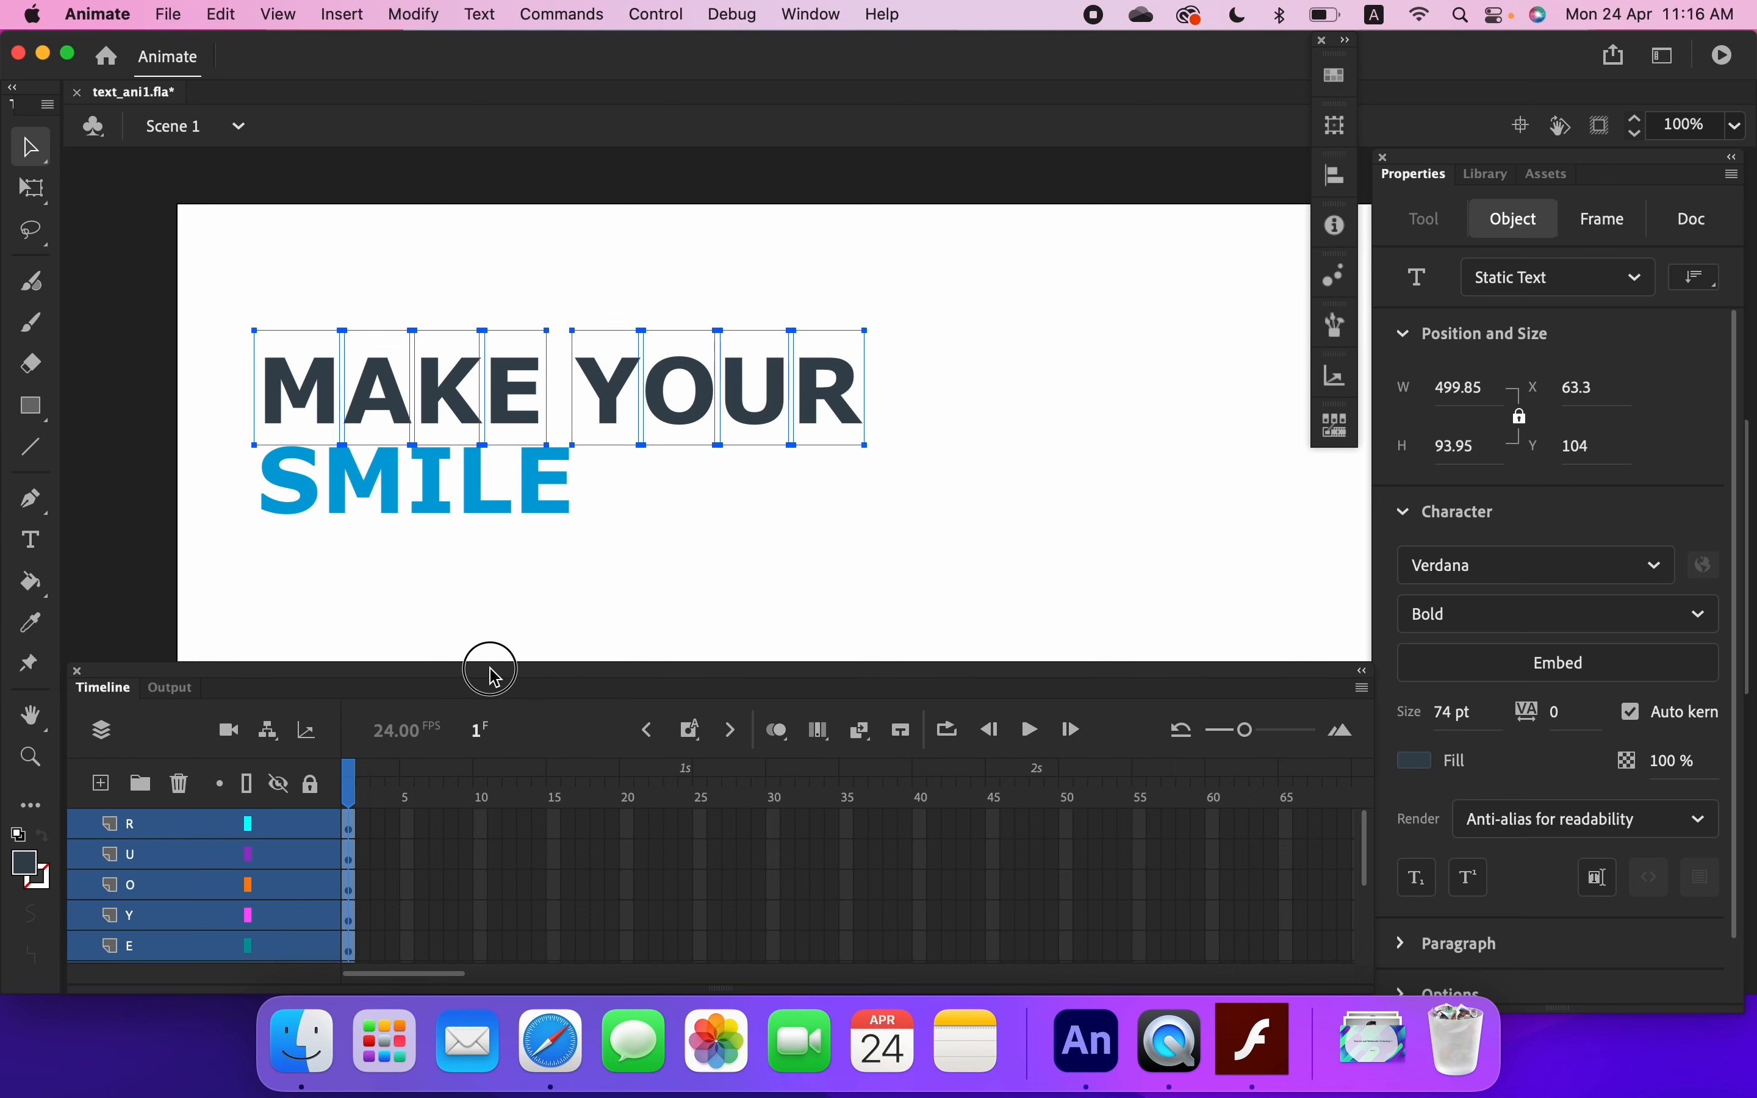
- Enlarge and reposition the timeline so that all letter layers and the SMILE text are in view
drag(493, 674, 537, 510)
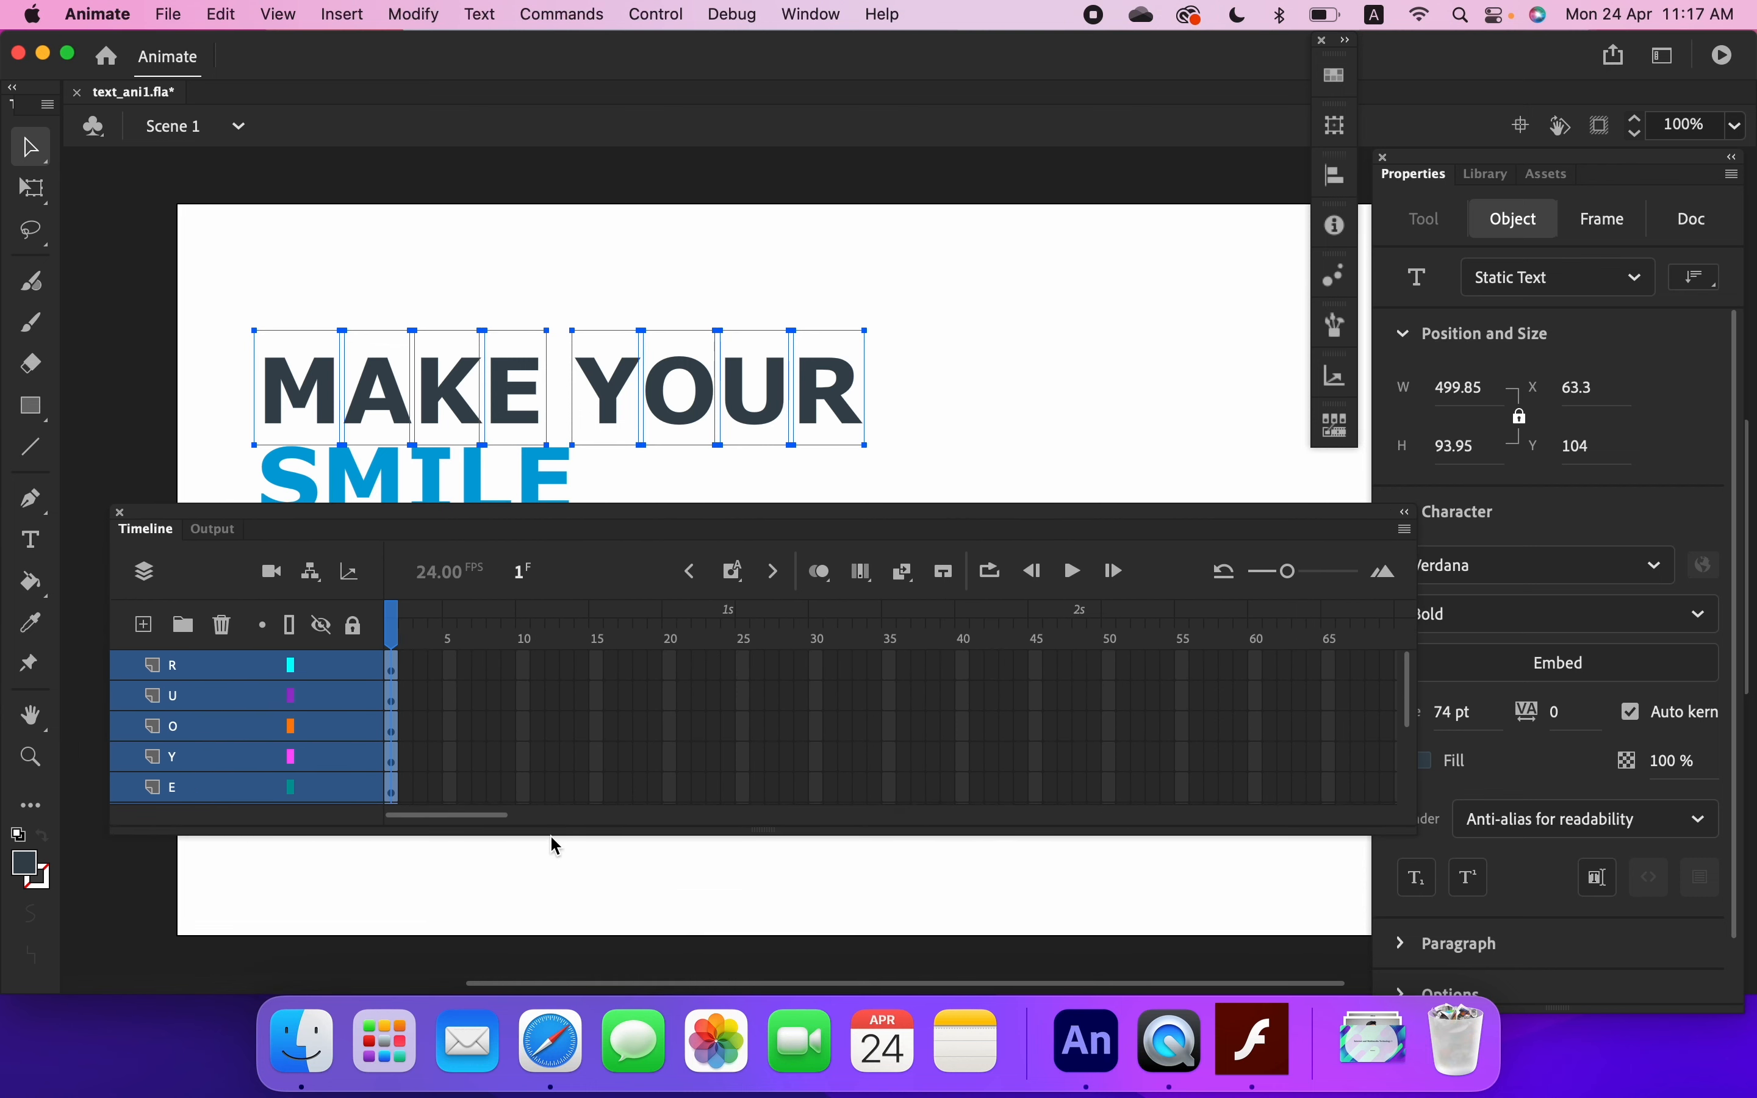
drag(553, 831, 566, 949)
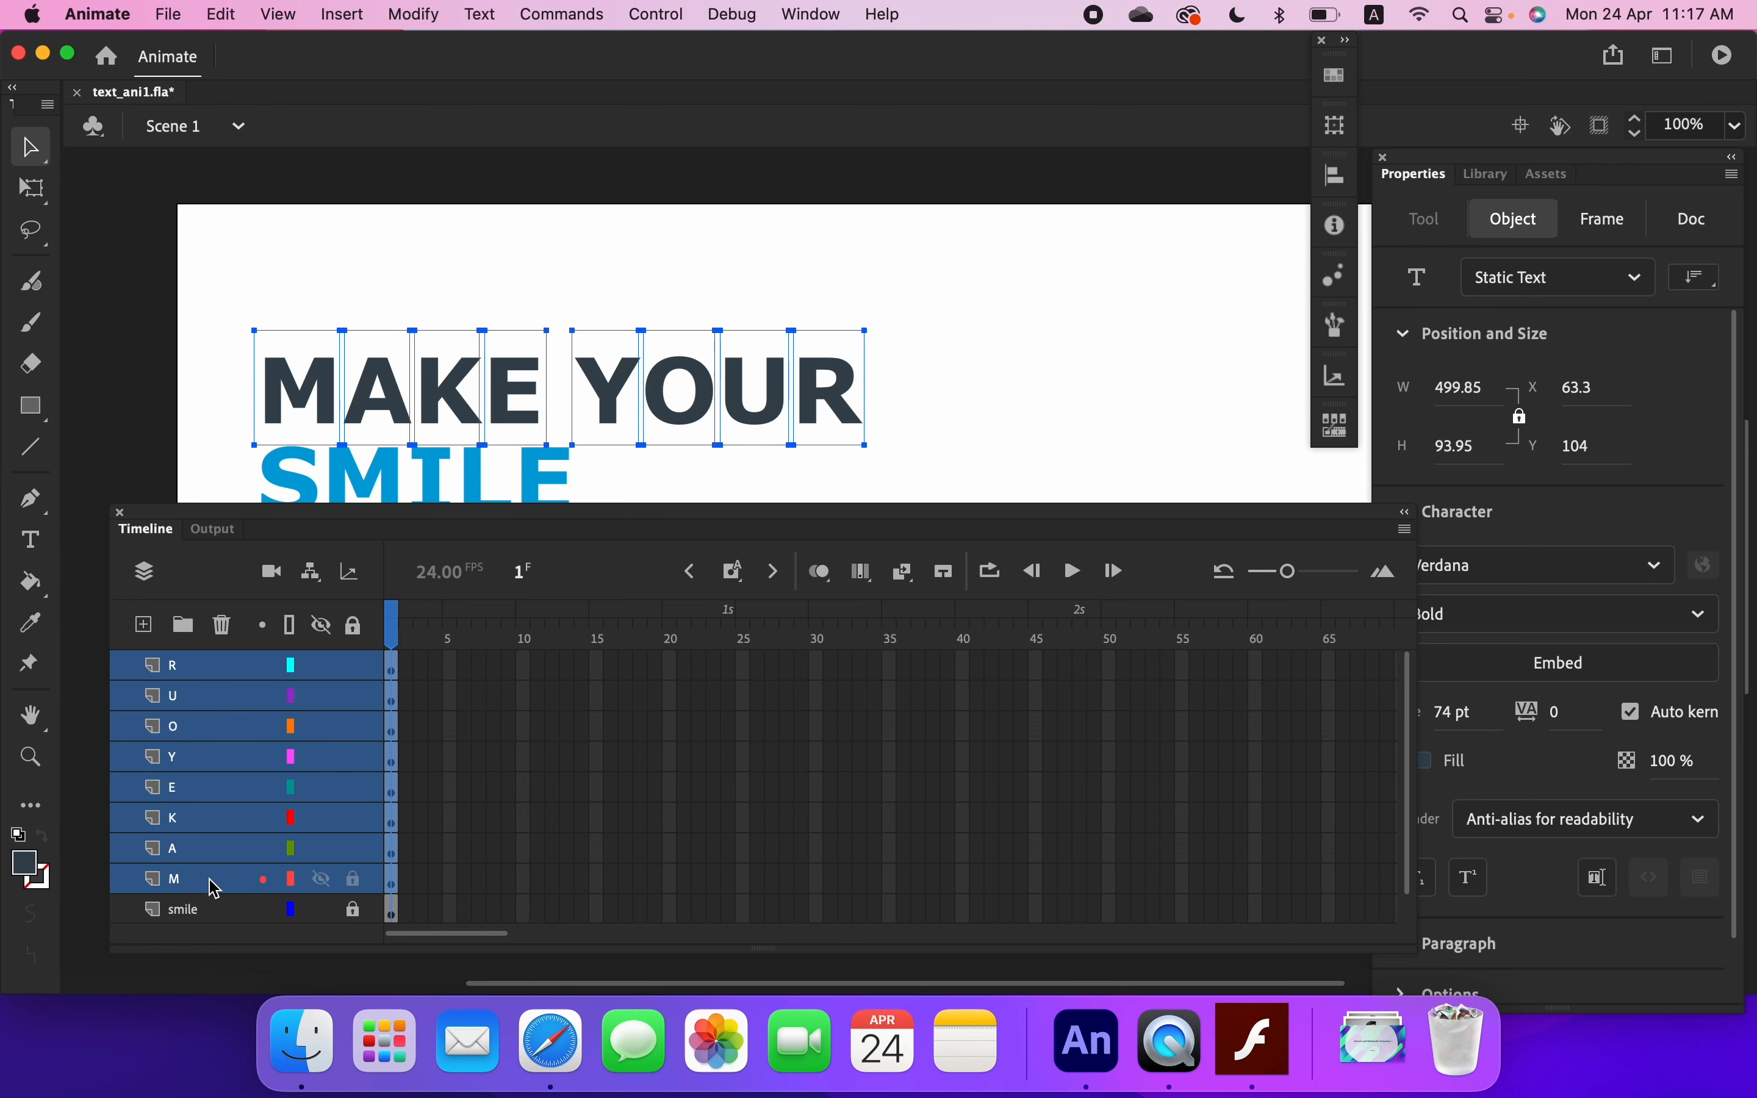
click(549, 517)
drag(549, 517, 552, 543)
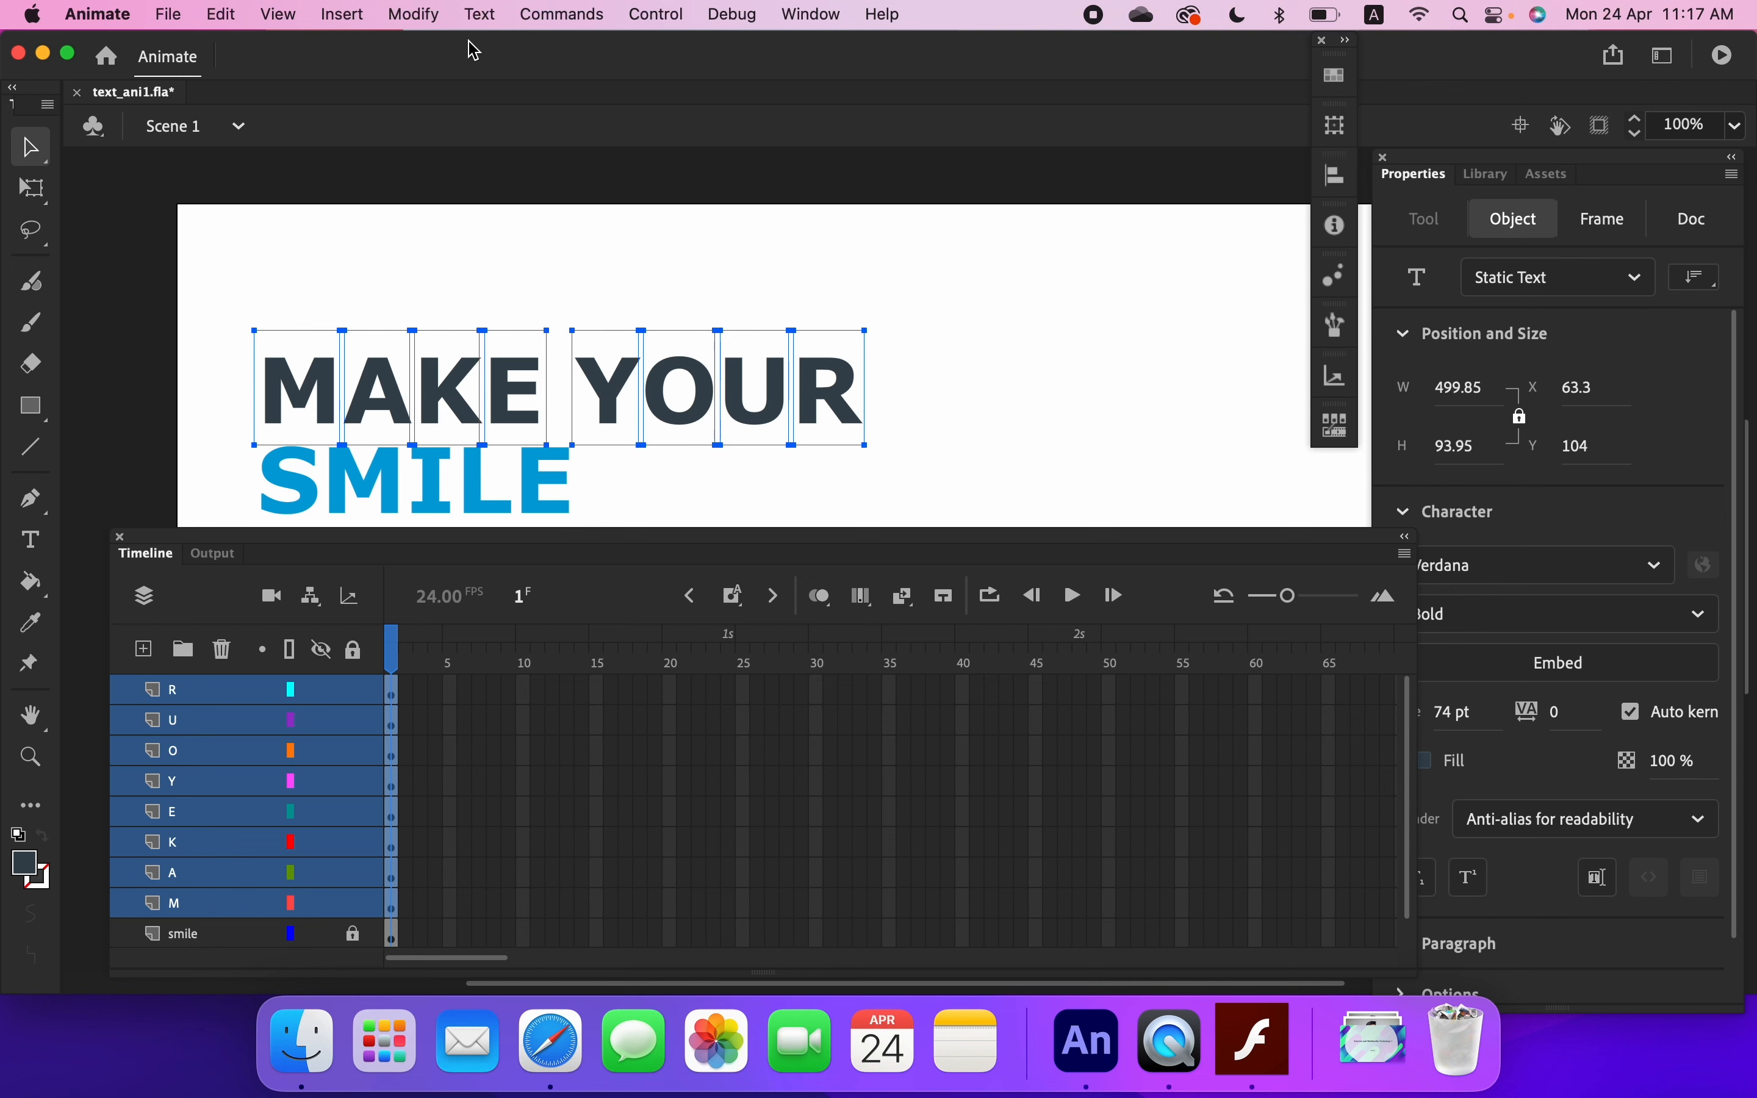
- Break the individual MAKE YOUR letters apart into shapes, check the letter layers and clear the selection
click(427, 18)
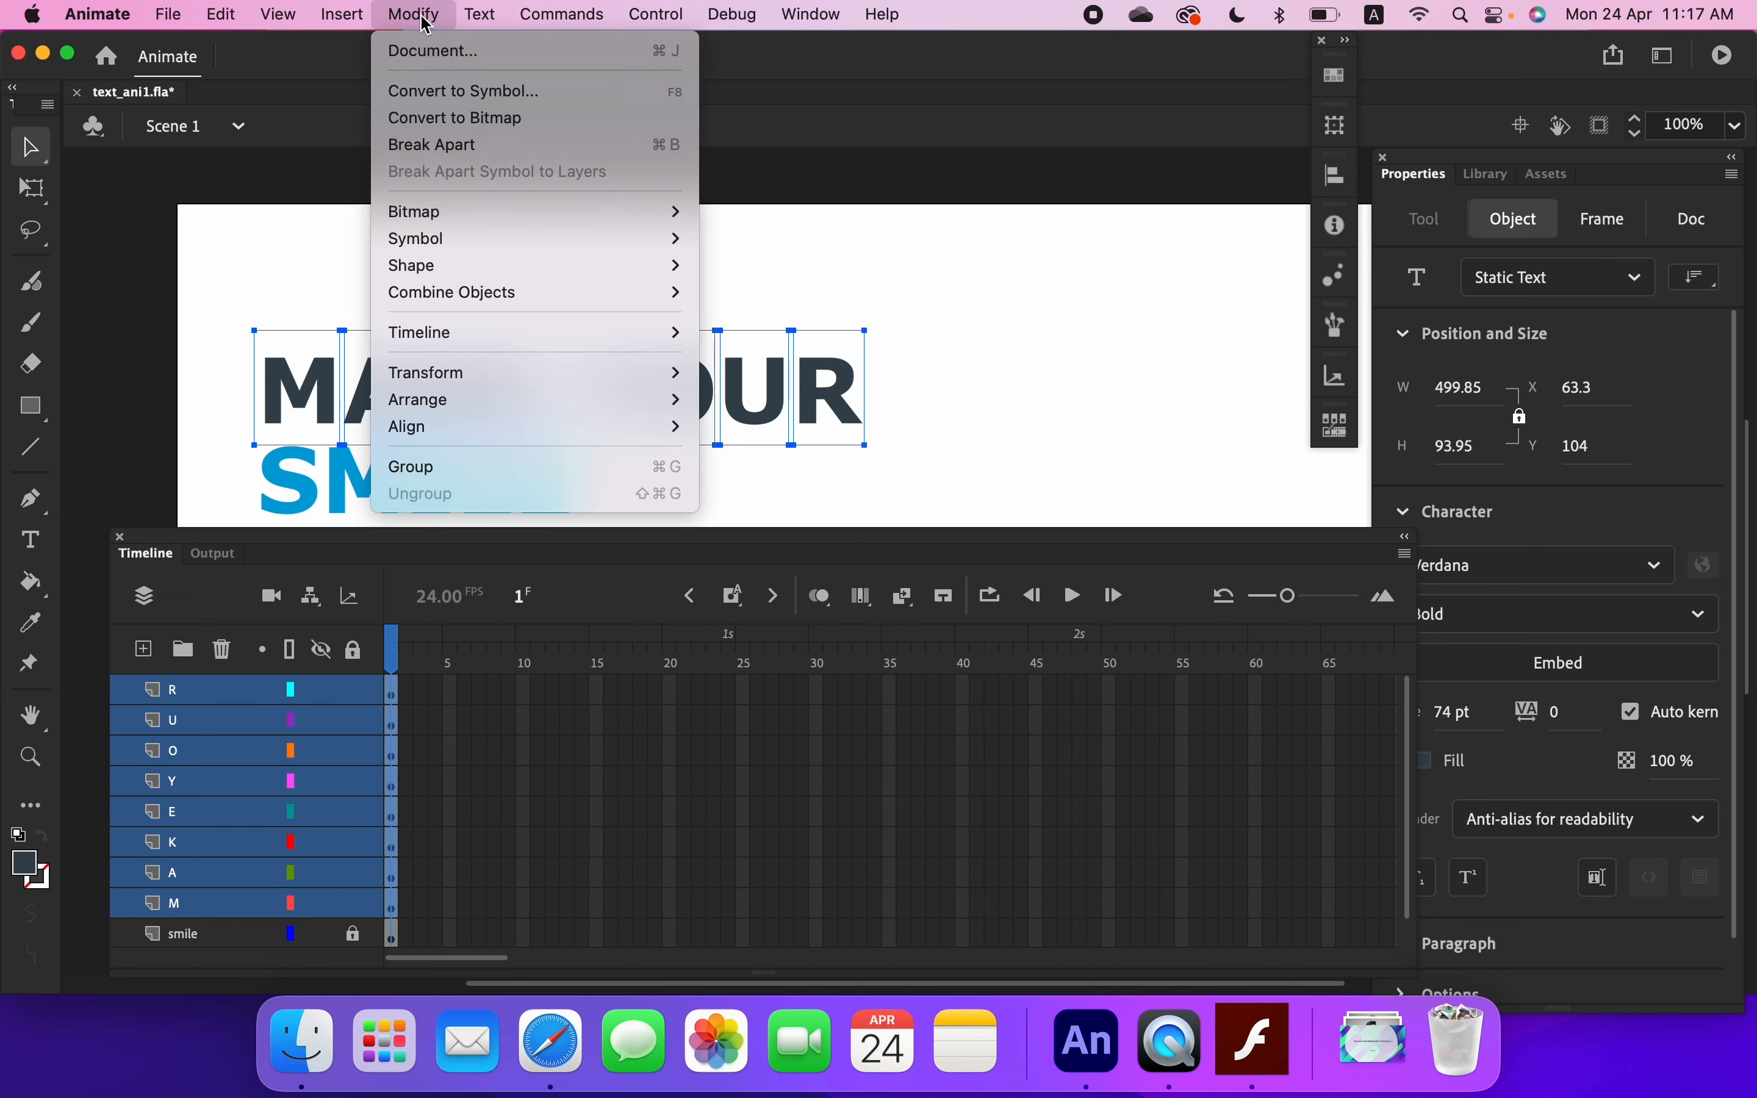
click(433, 163)
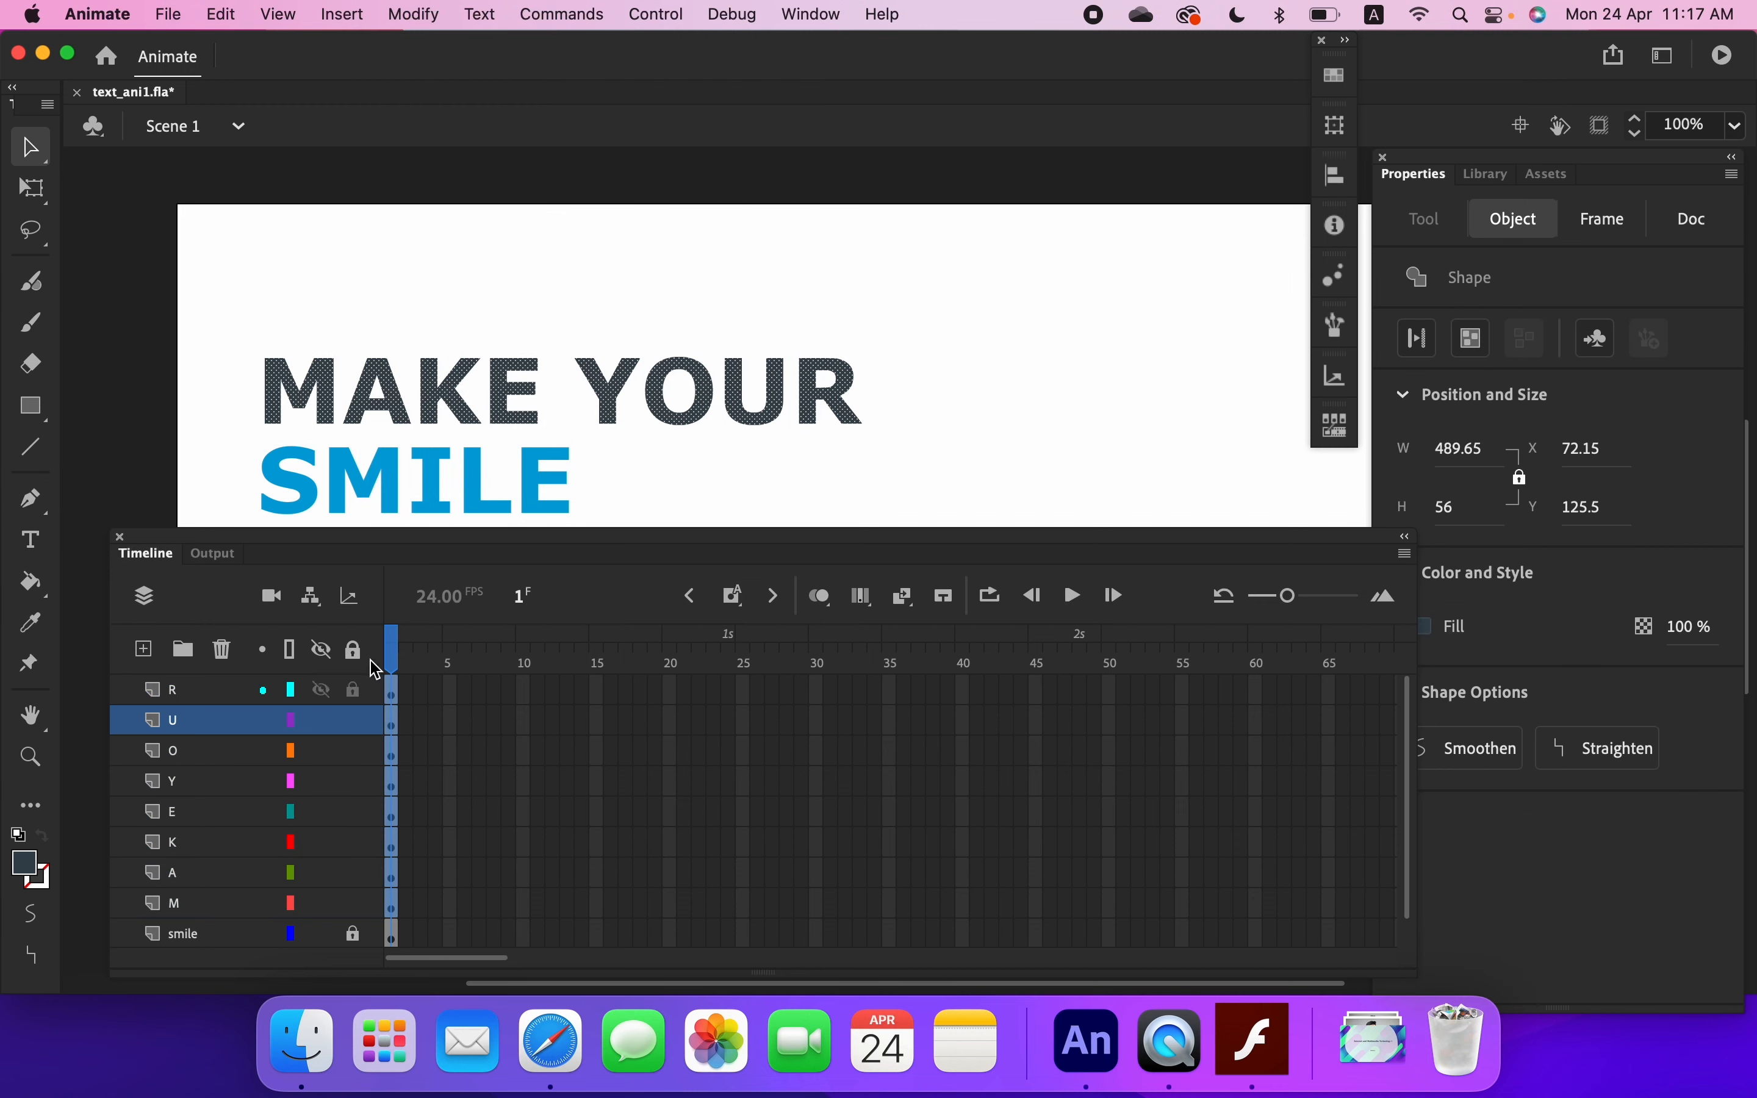
click(188, 701)
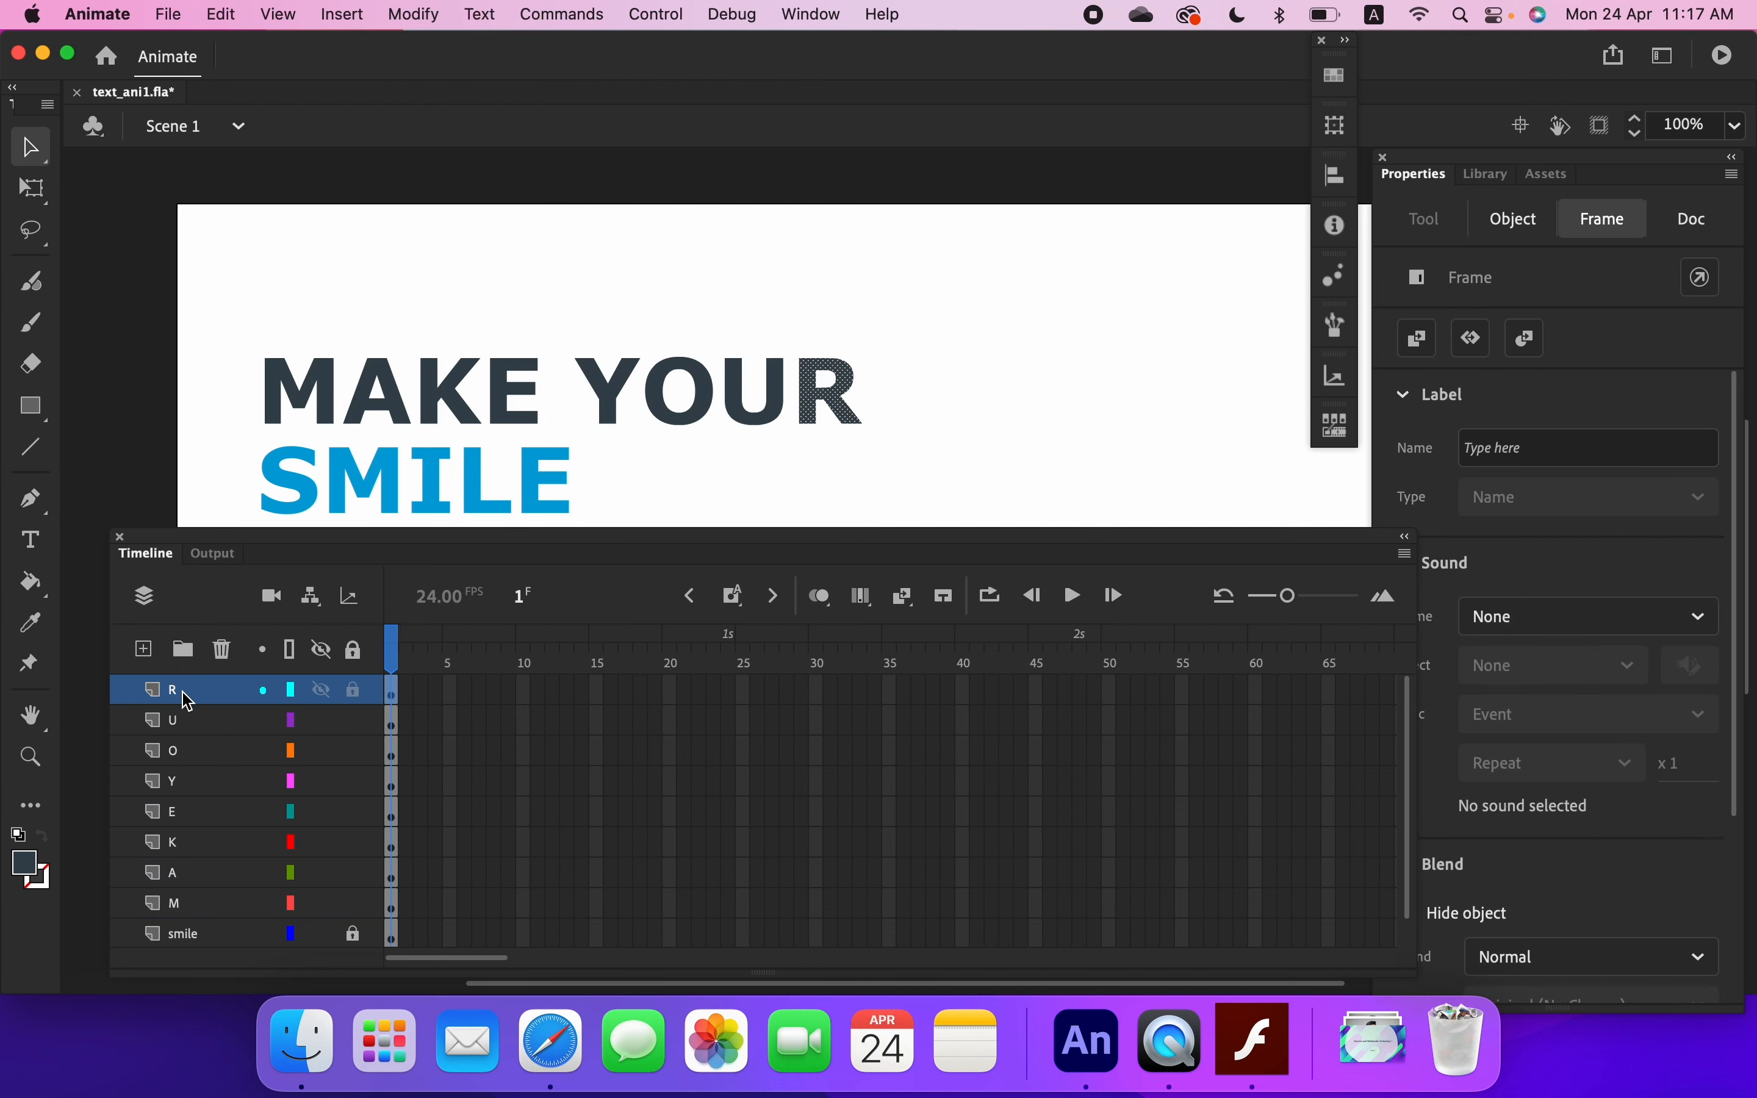
shift+click(201, 904)
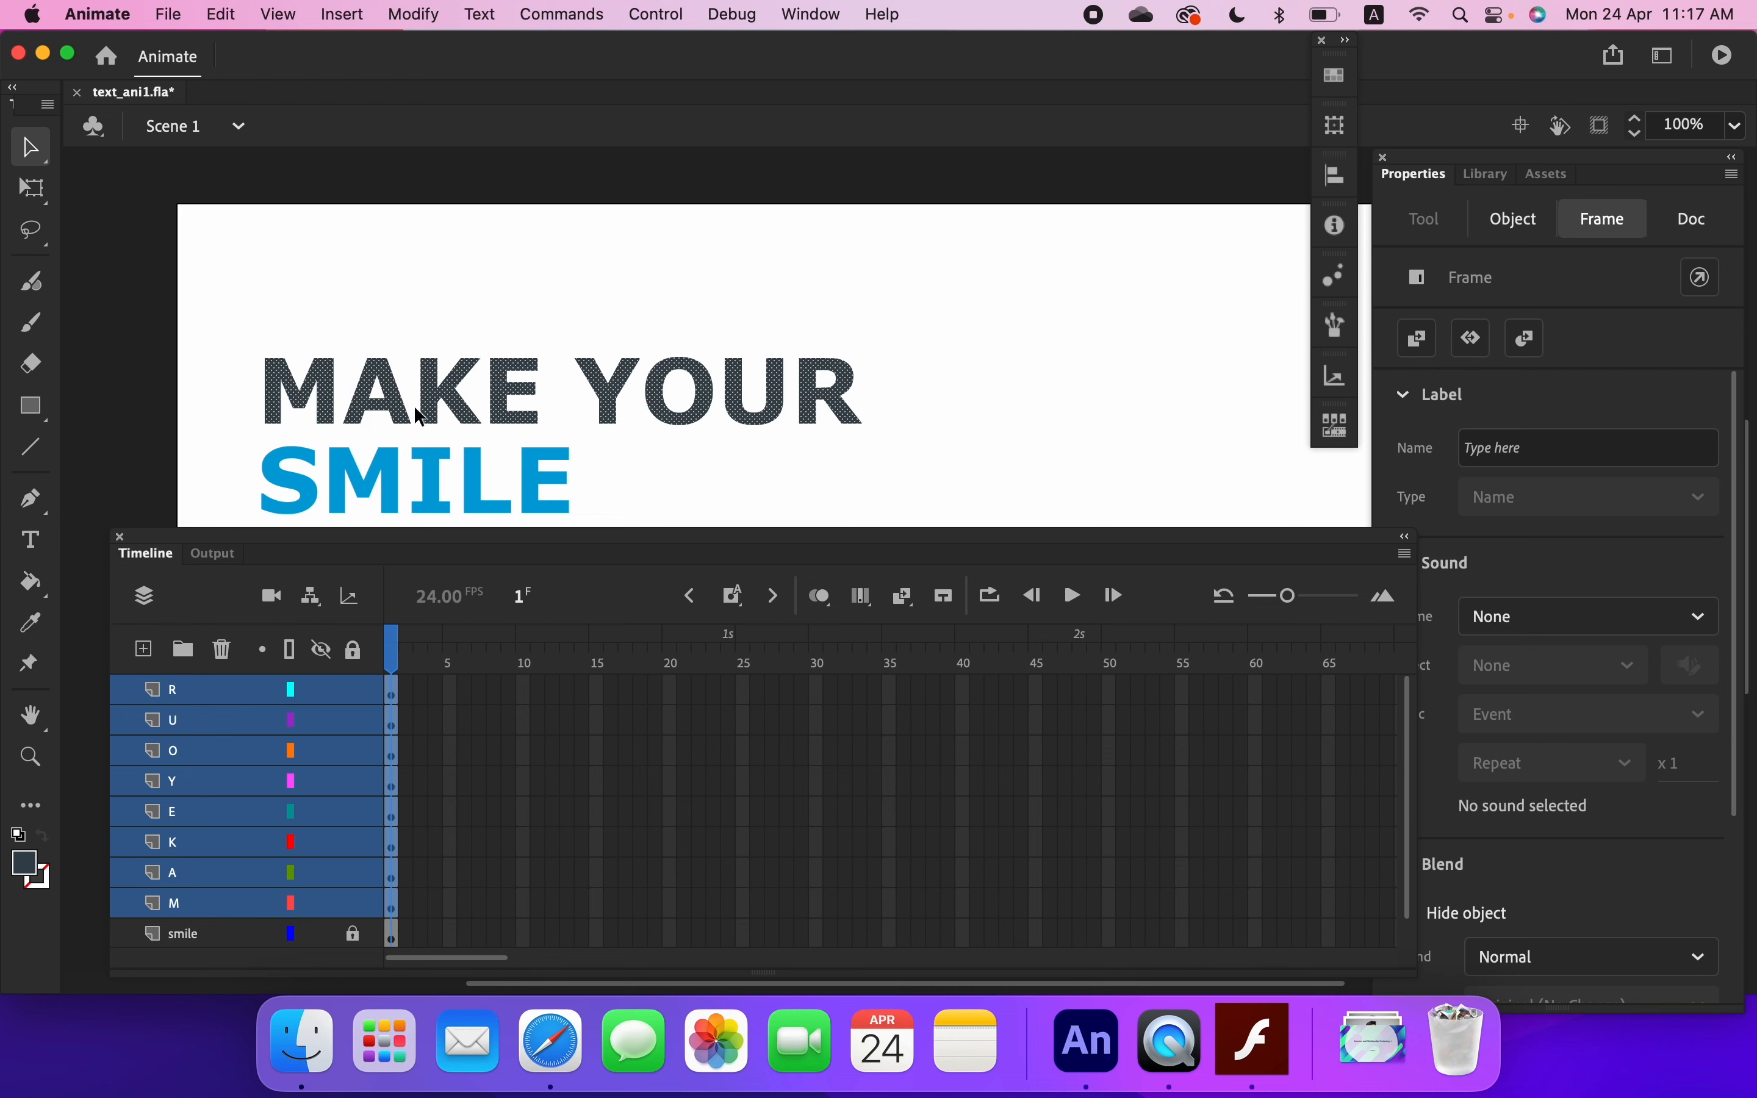
click(760, 466)
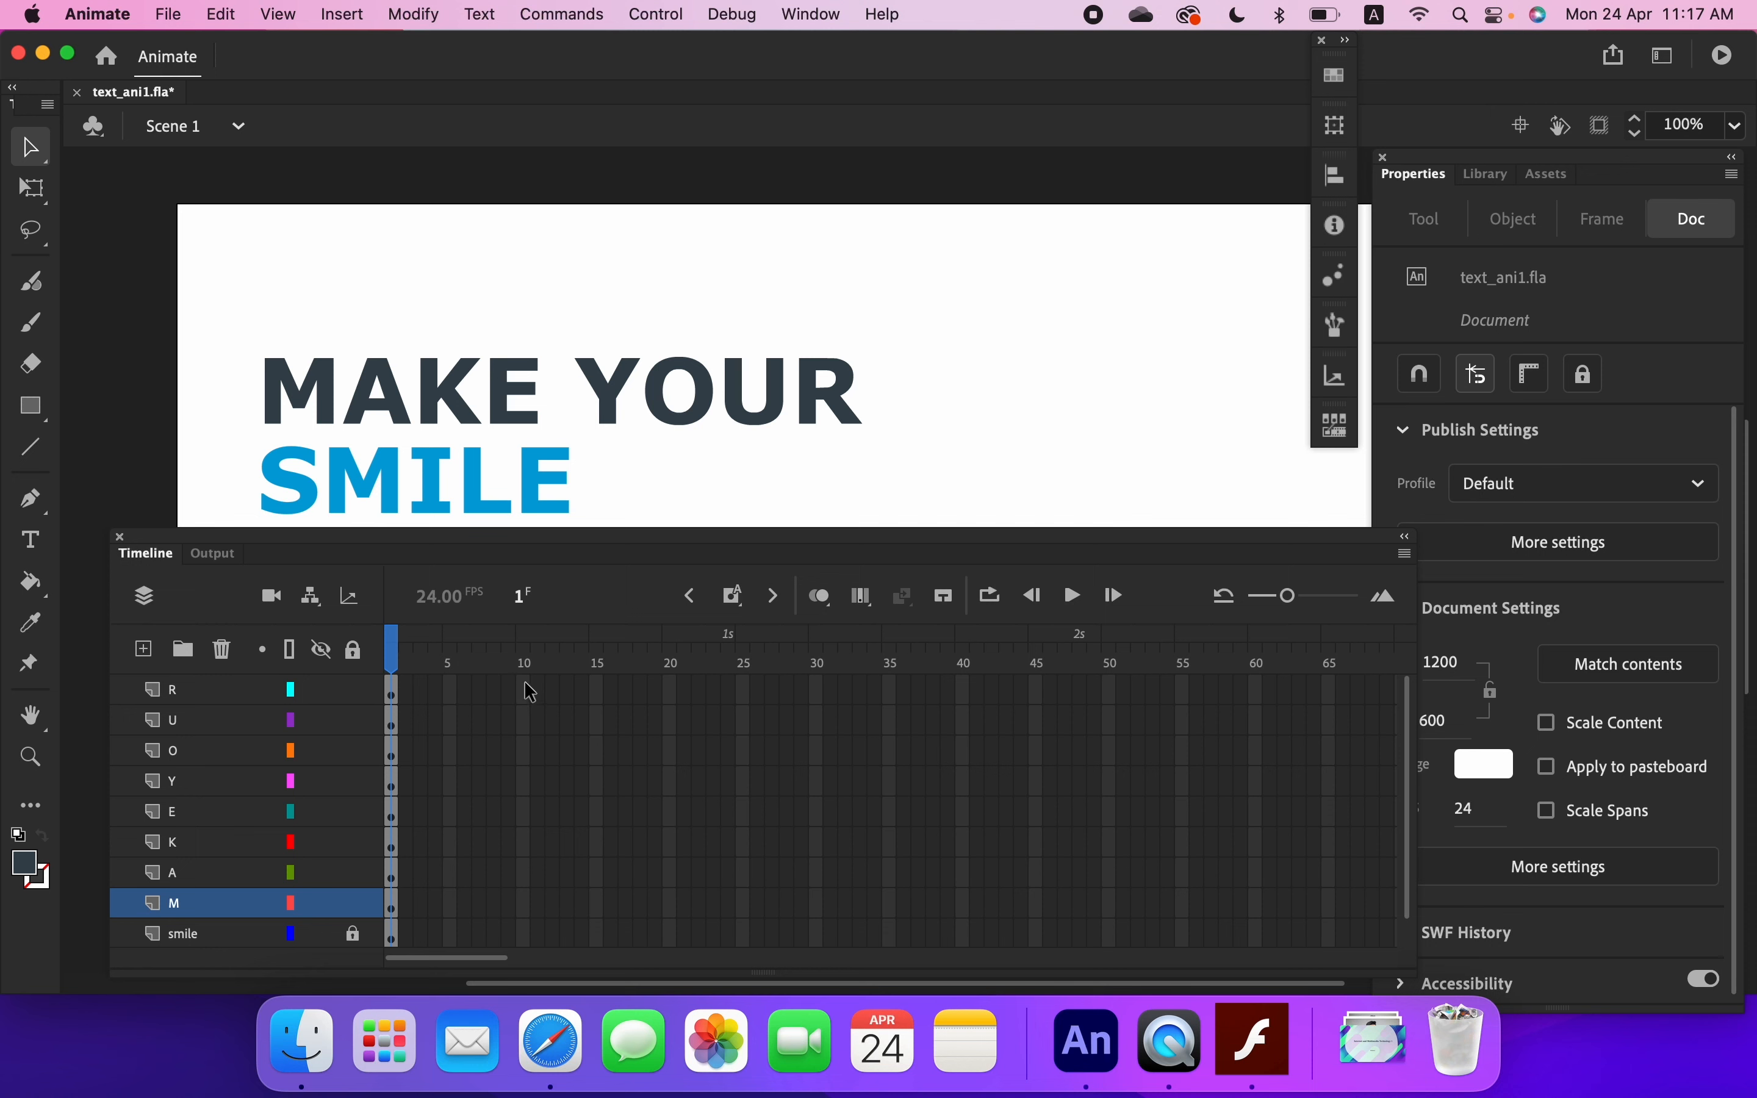
- Insert keyframes at frame 10 on all eight letter layers, from R down to M
drag(531, 689, 524, 907)
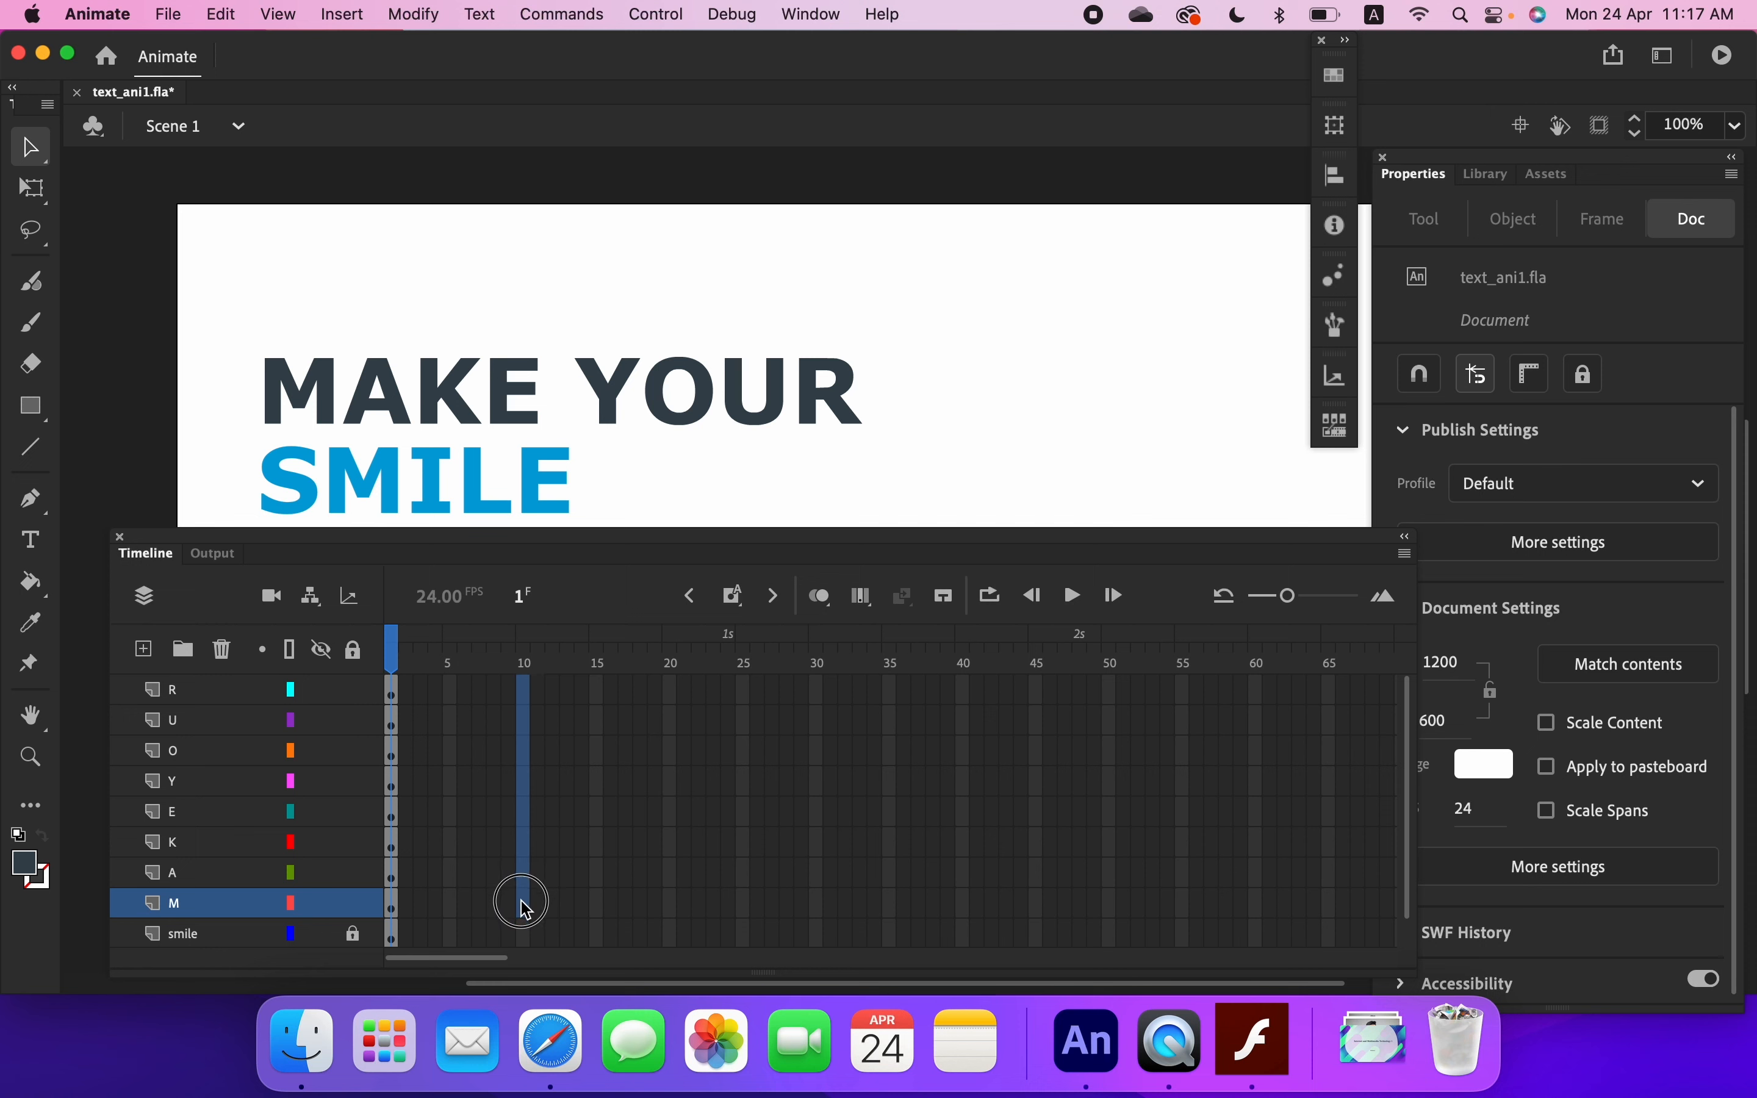
drag(524, 907, 524, 908)
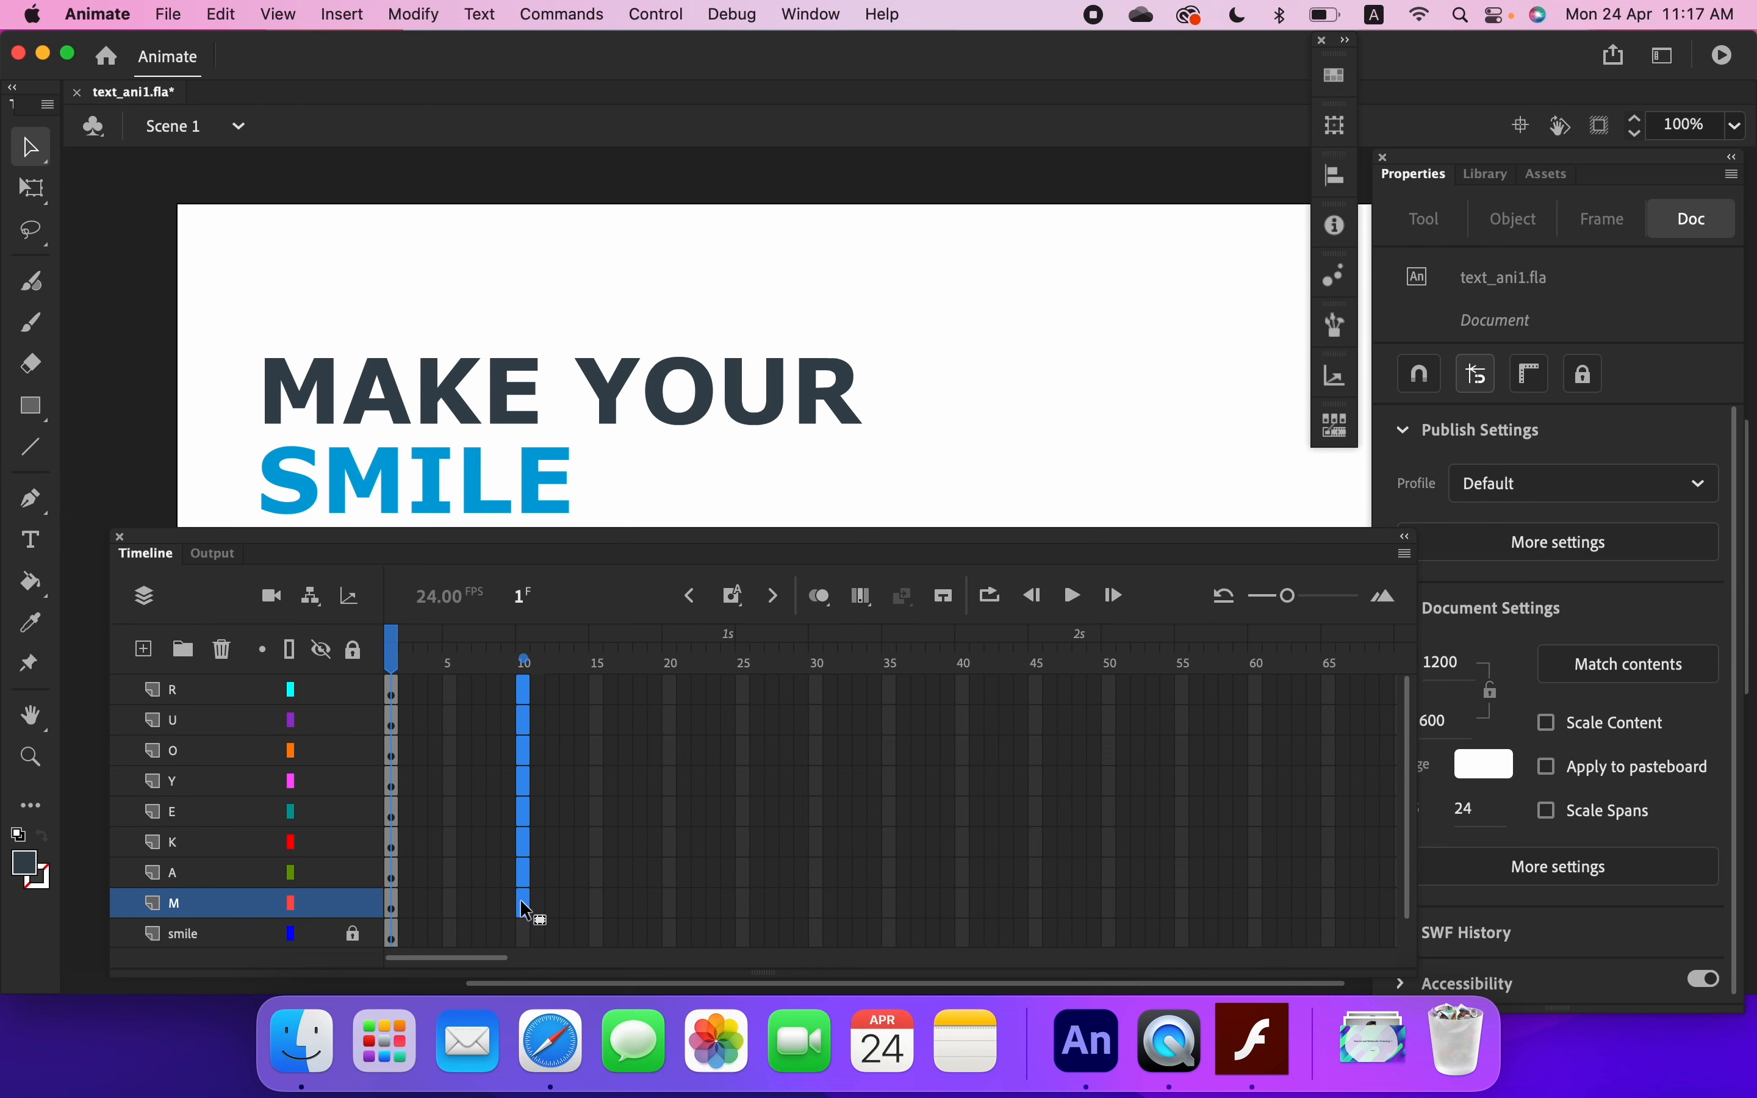
click(739, 599)
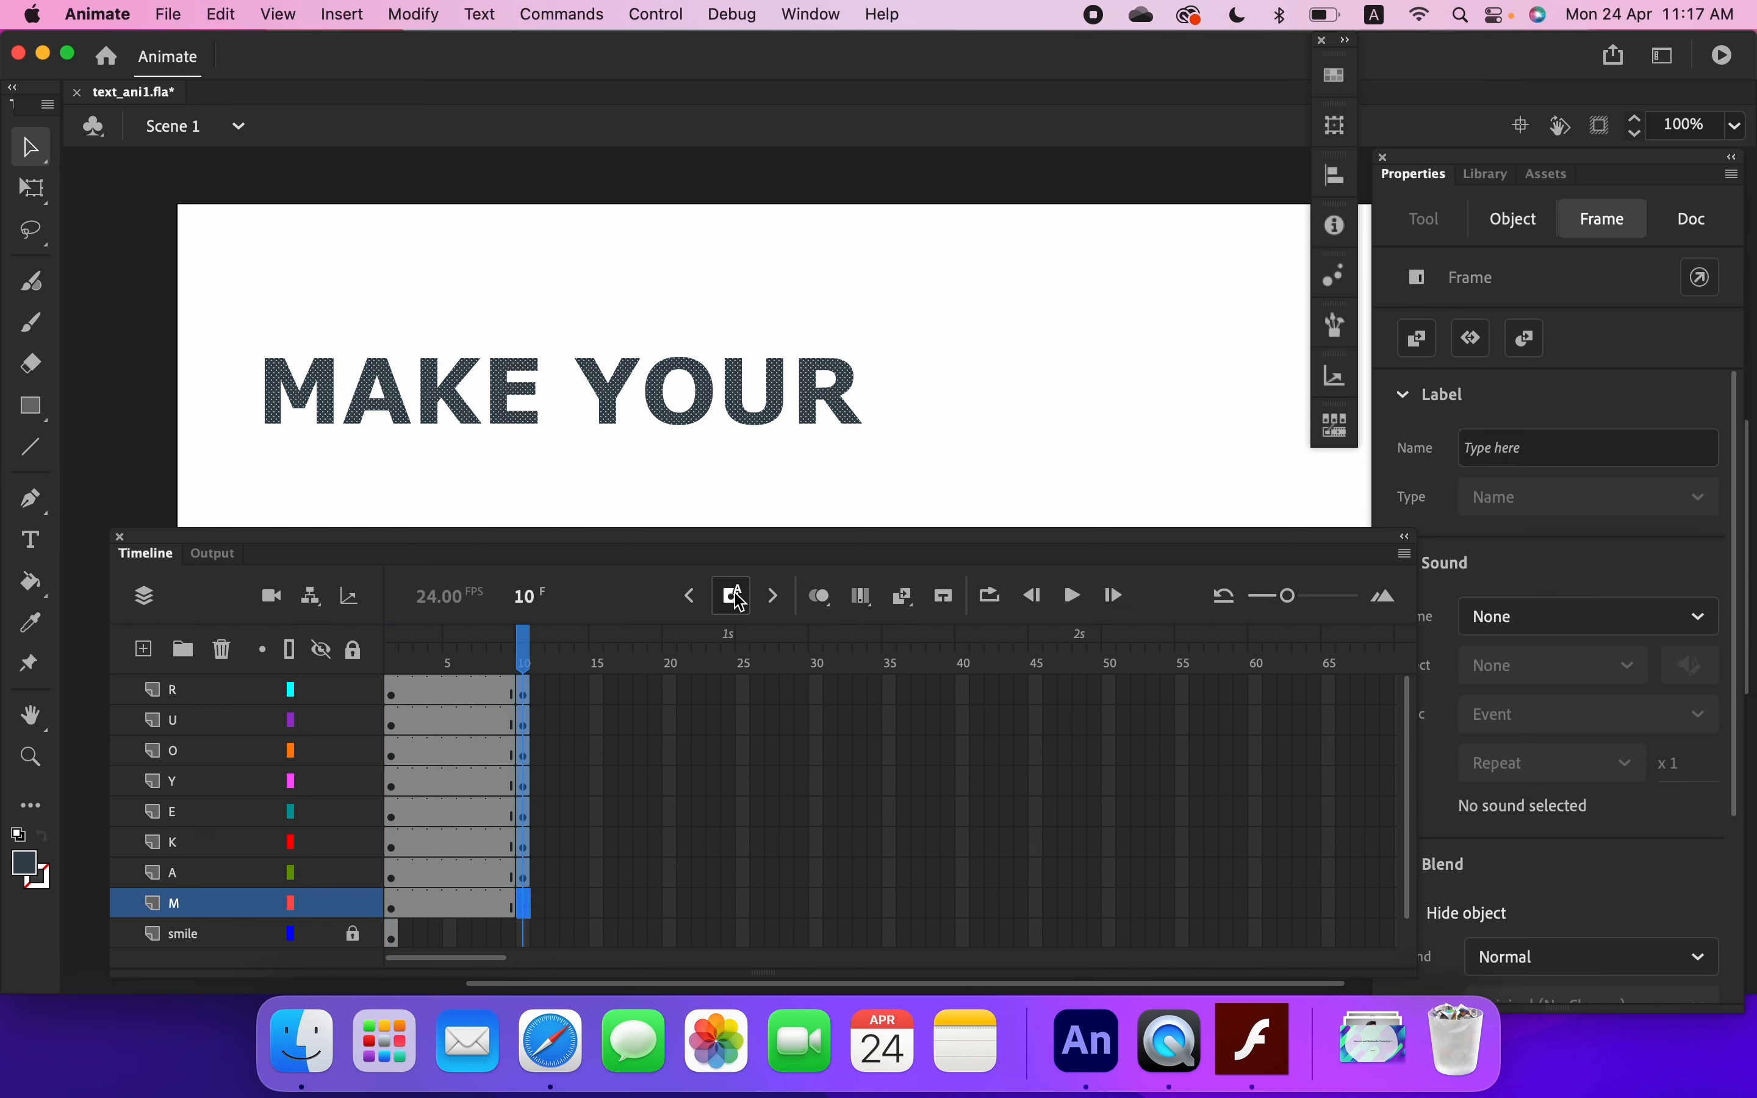
- Create classic tweens between frames 1 and 10 on all eight letter layers
drag(529, 648, 390, 639)
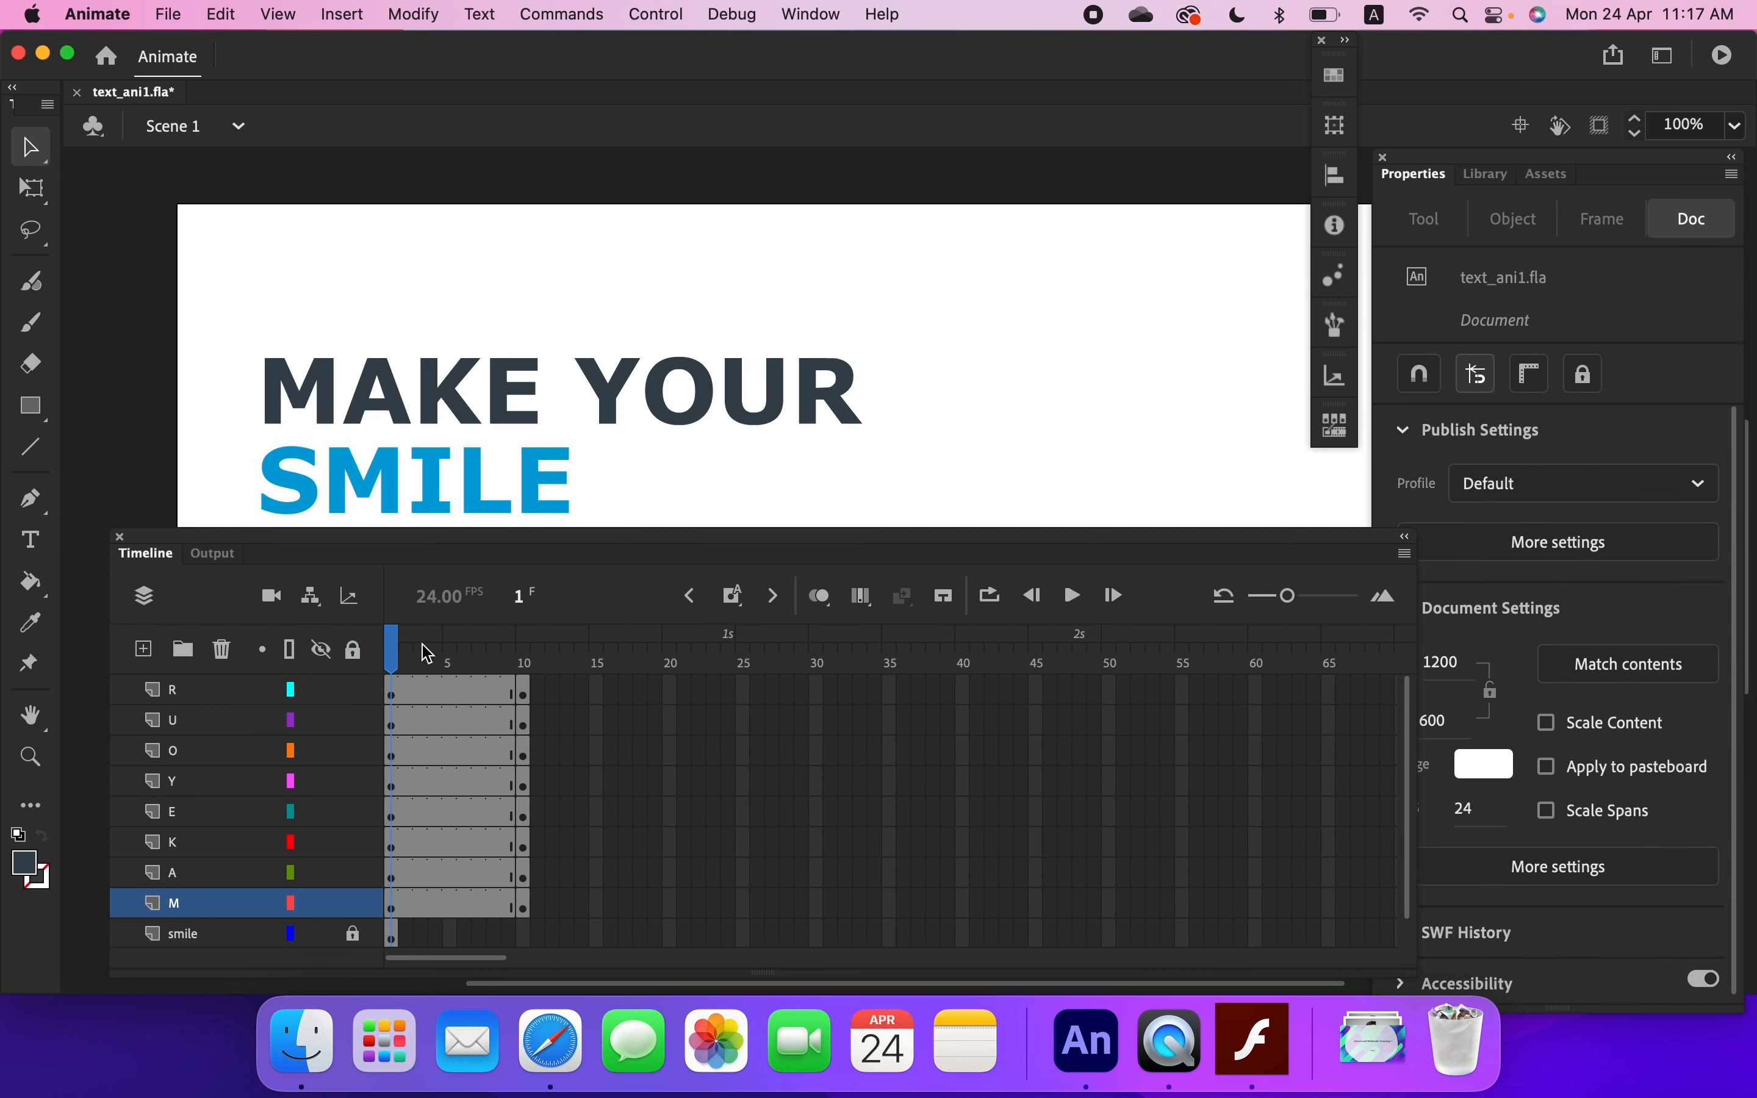
click(462, 699)
click(462, 699)
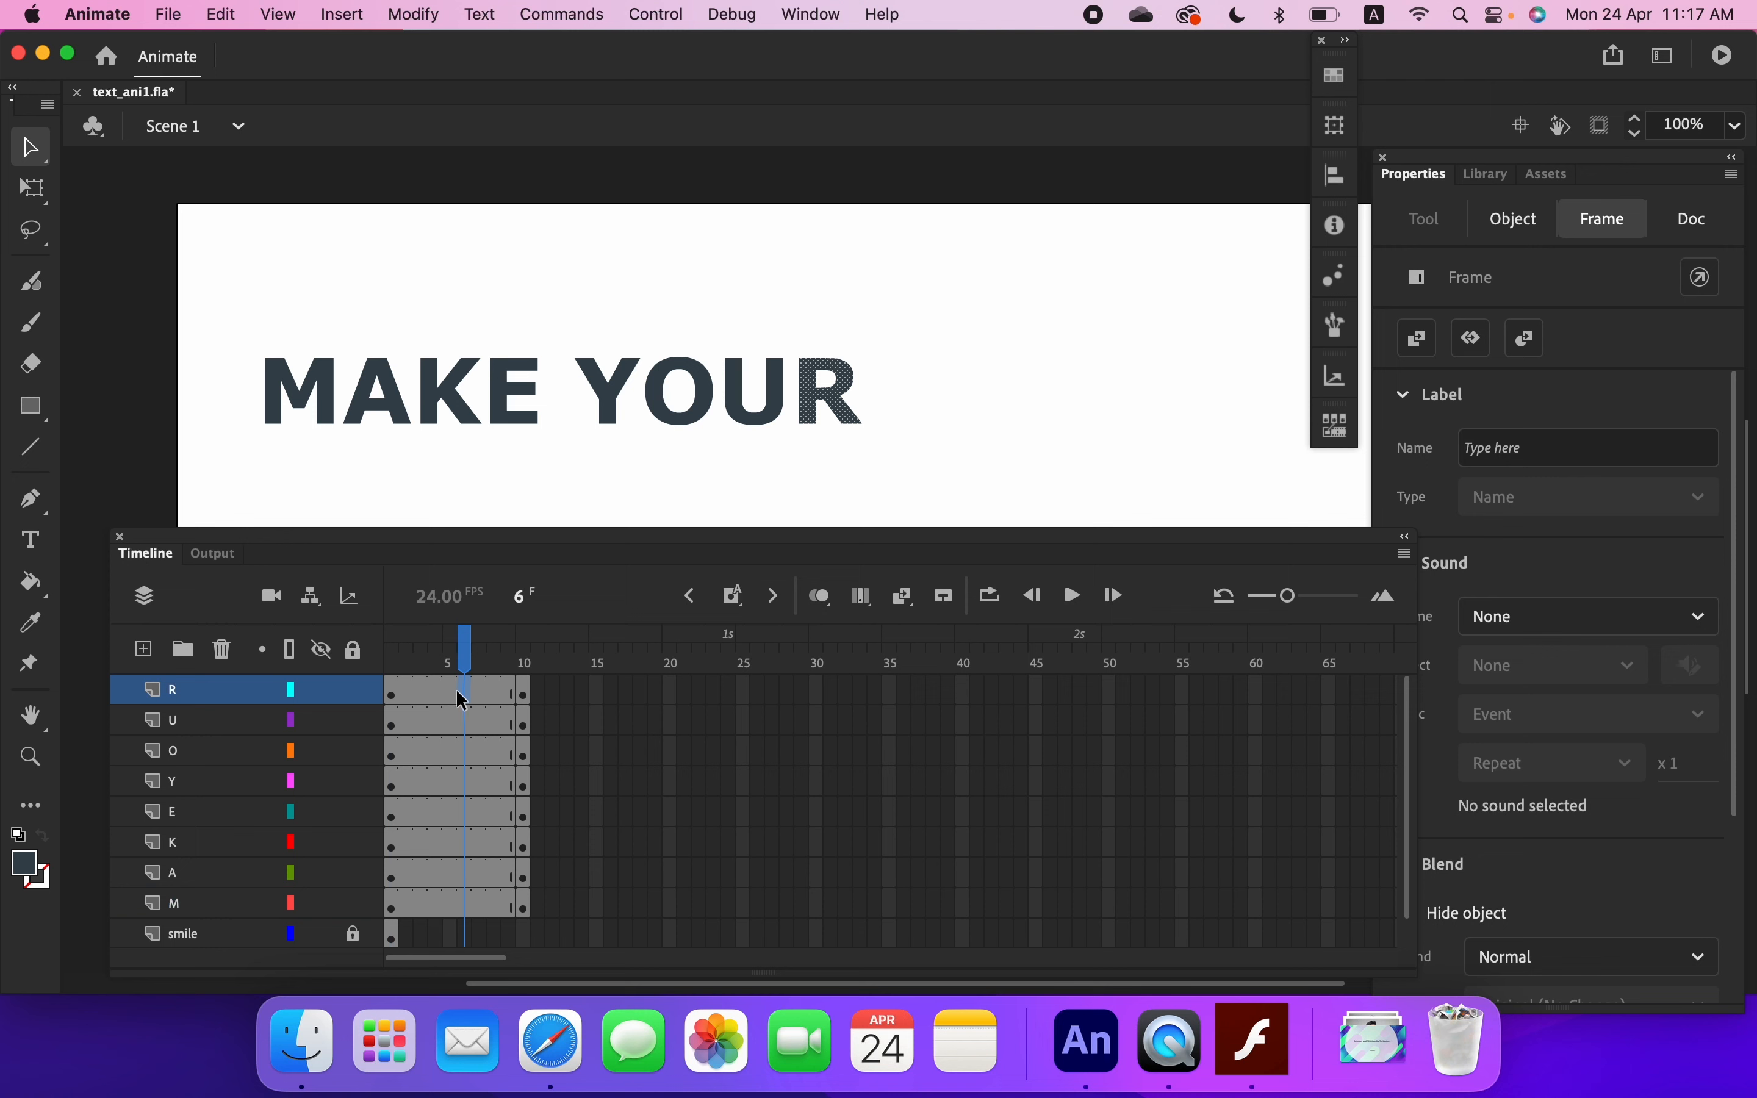
click(436, 695)
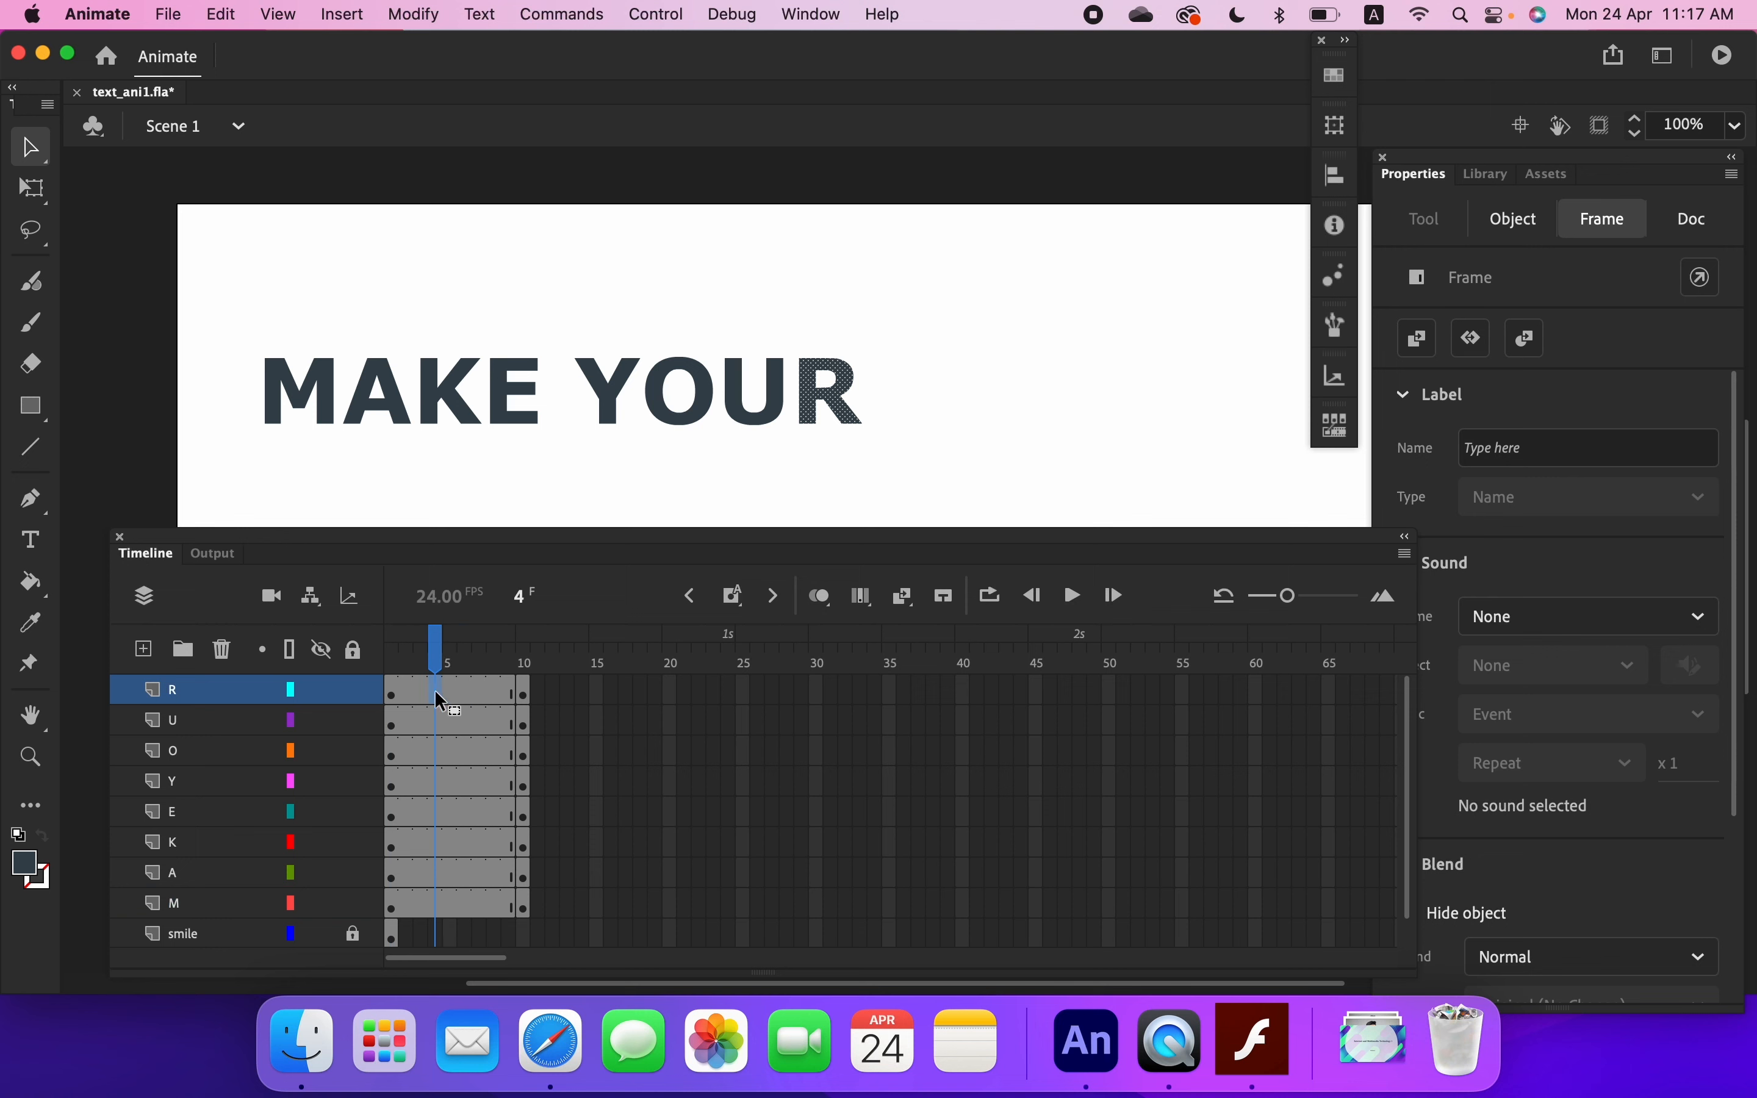
click(457, 686)
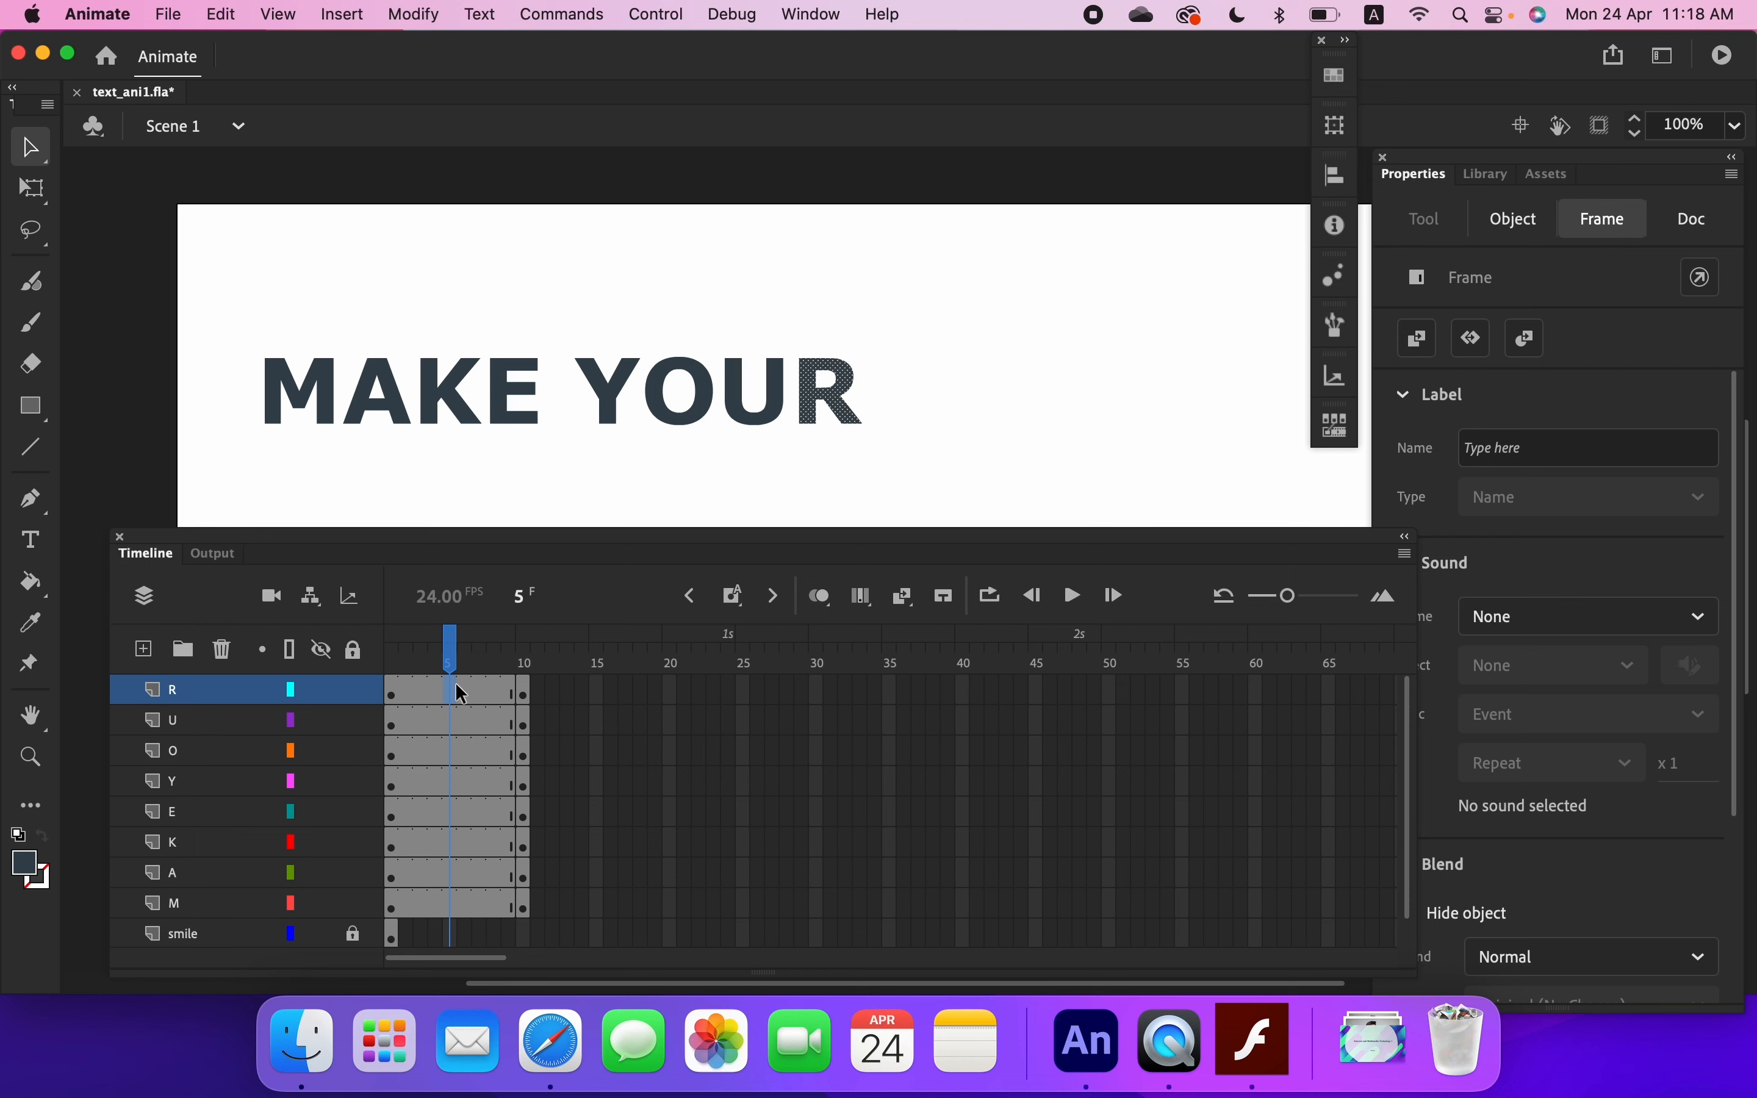
click(447, 722)
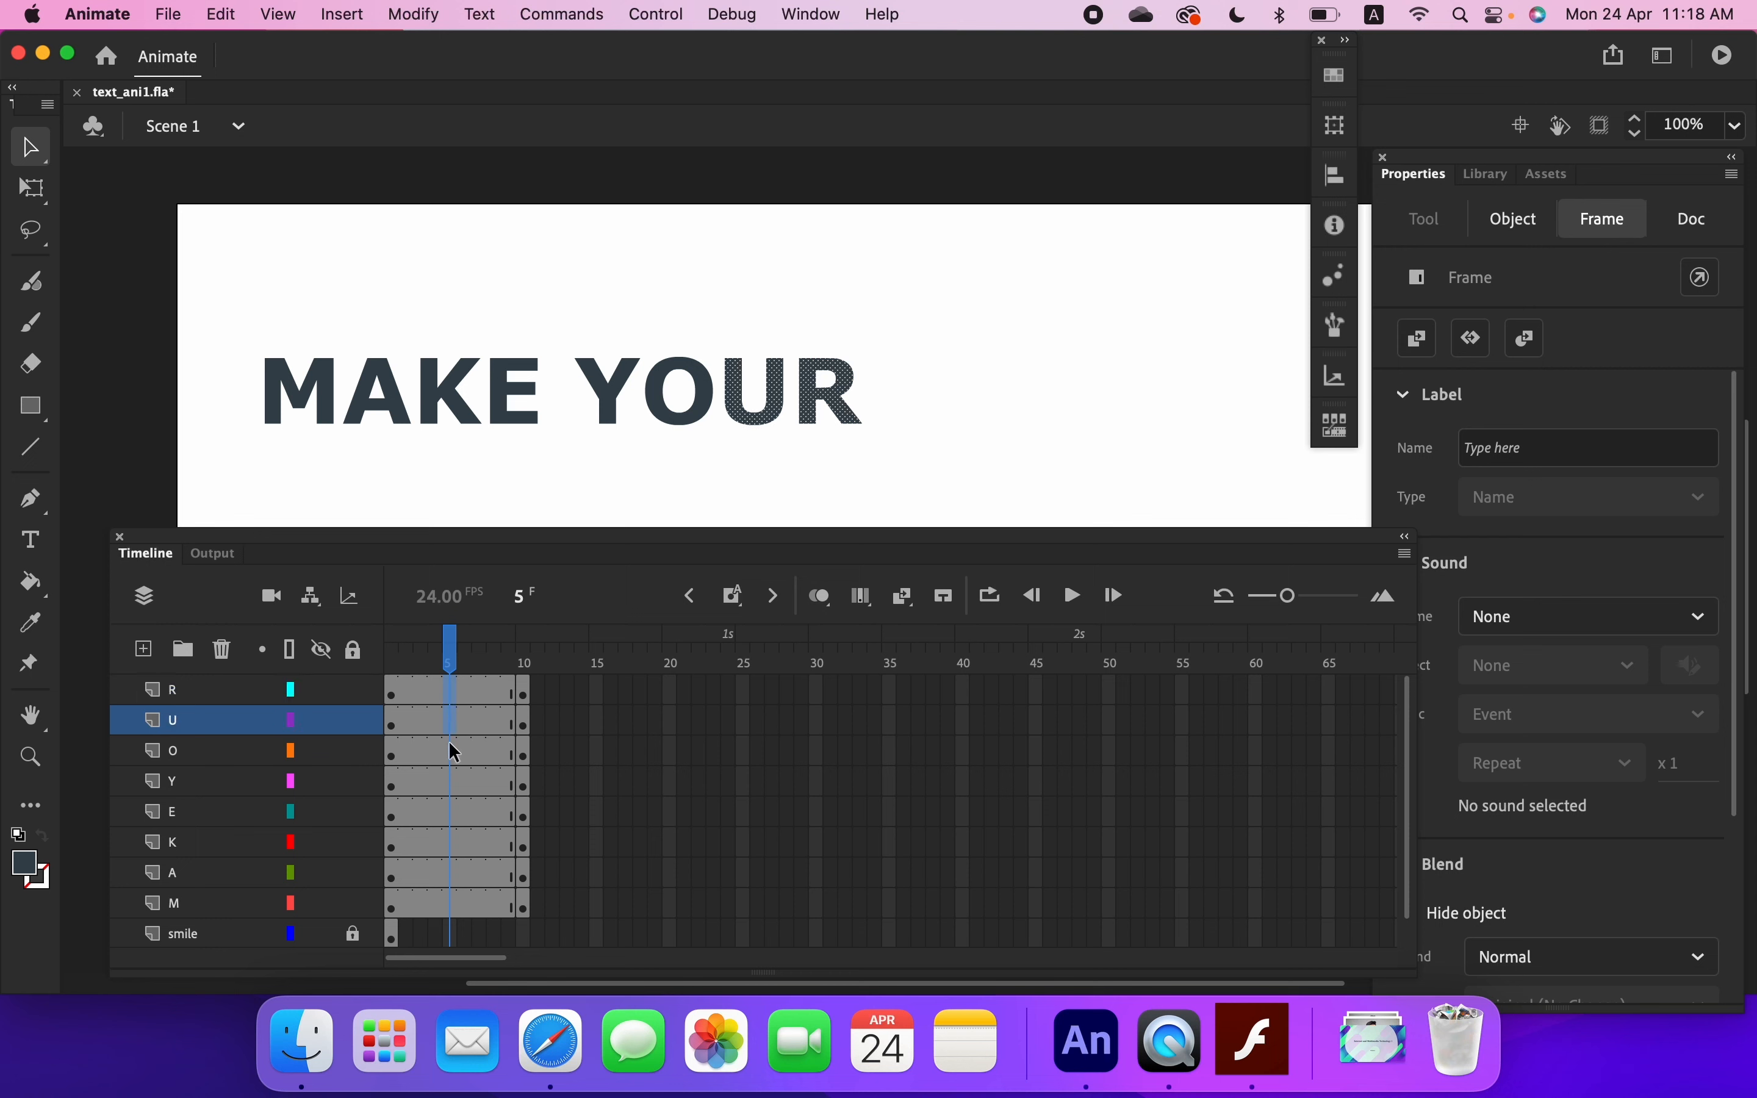
click(449, 747)
click(455, 784)
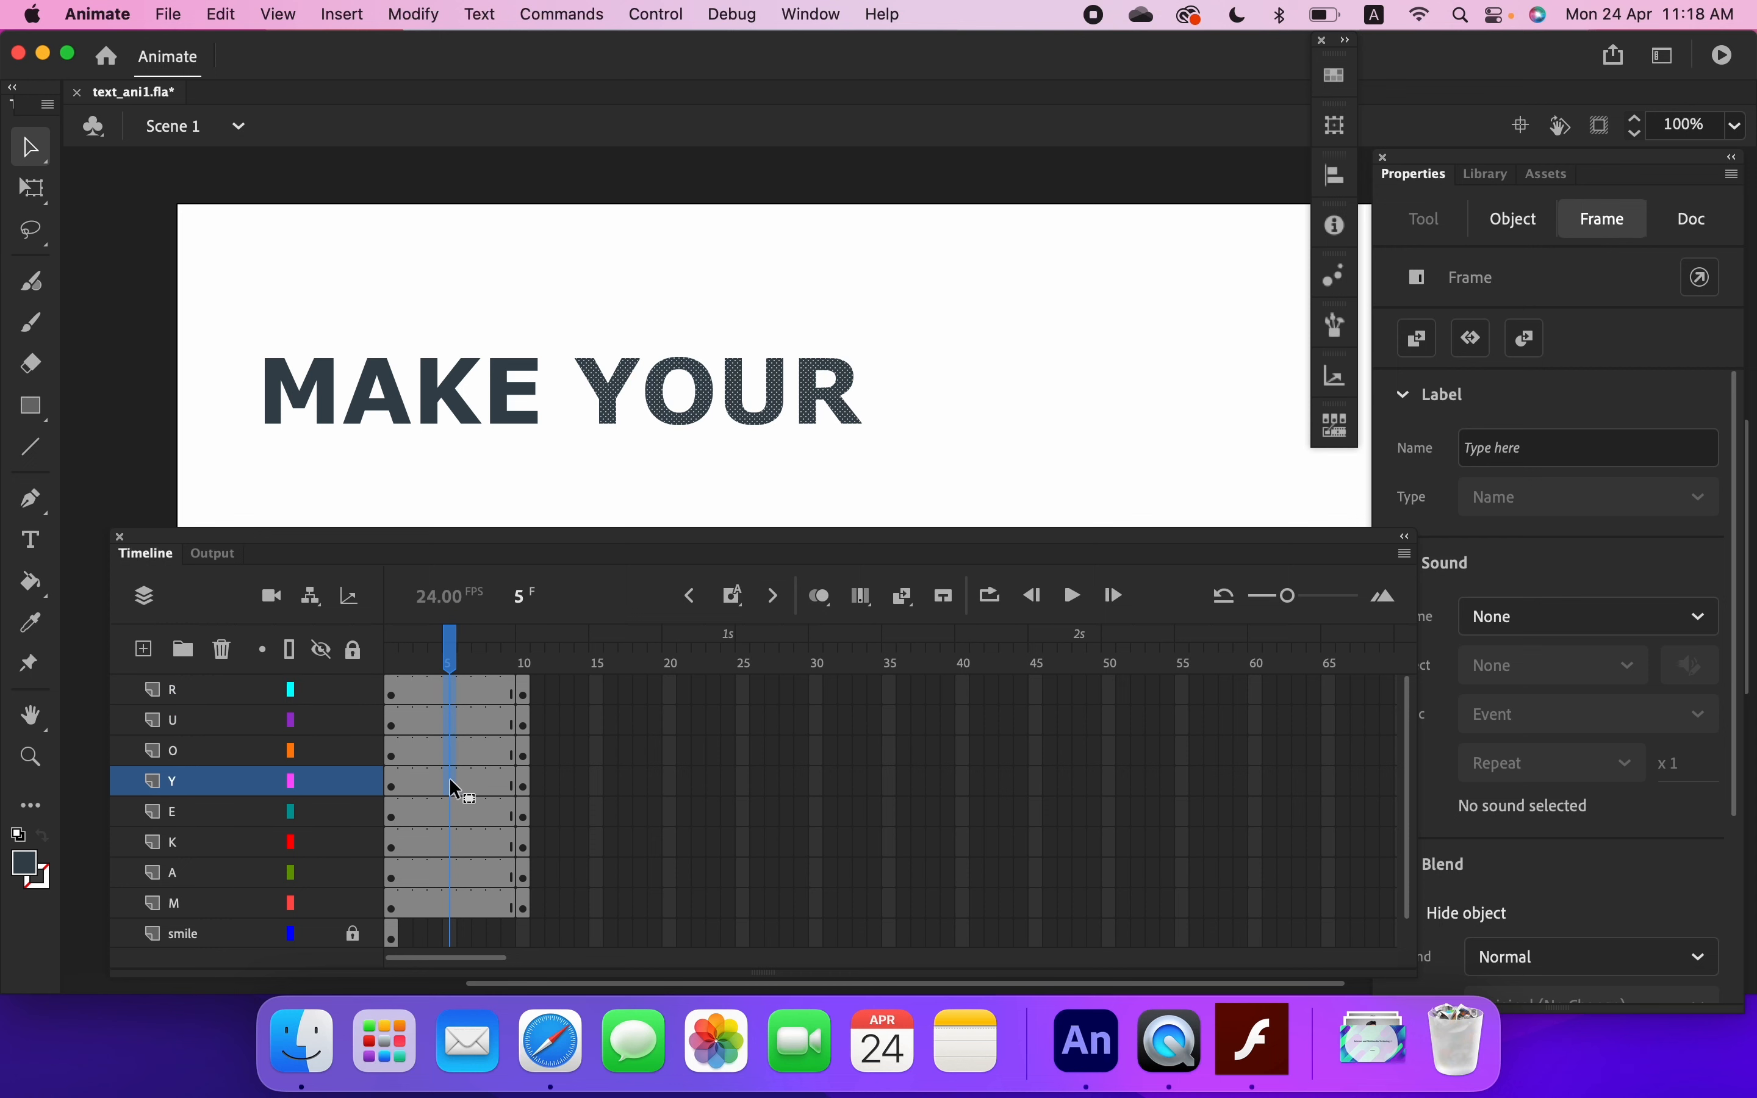
click(451, 815)
click(451, 848)
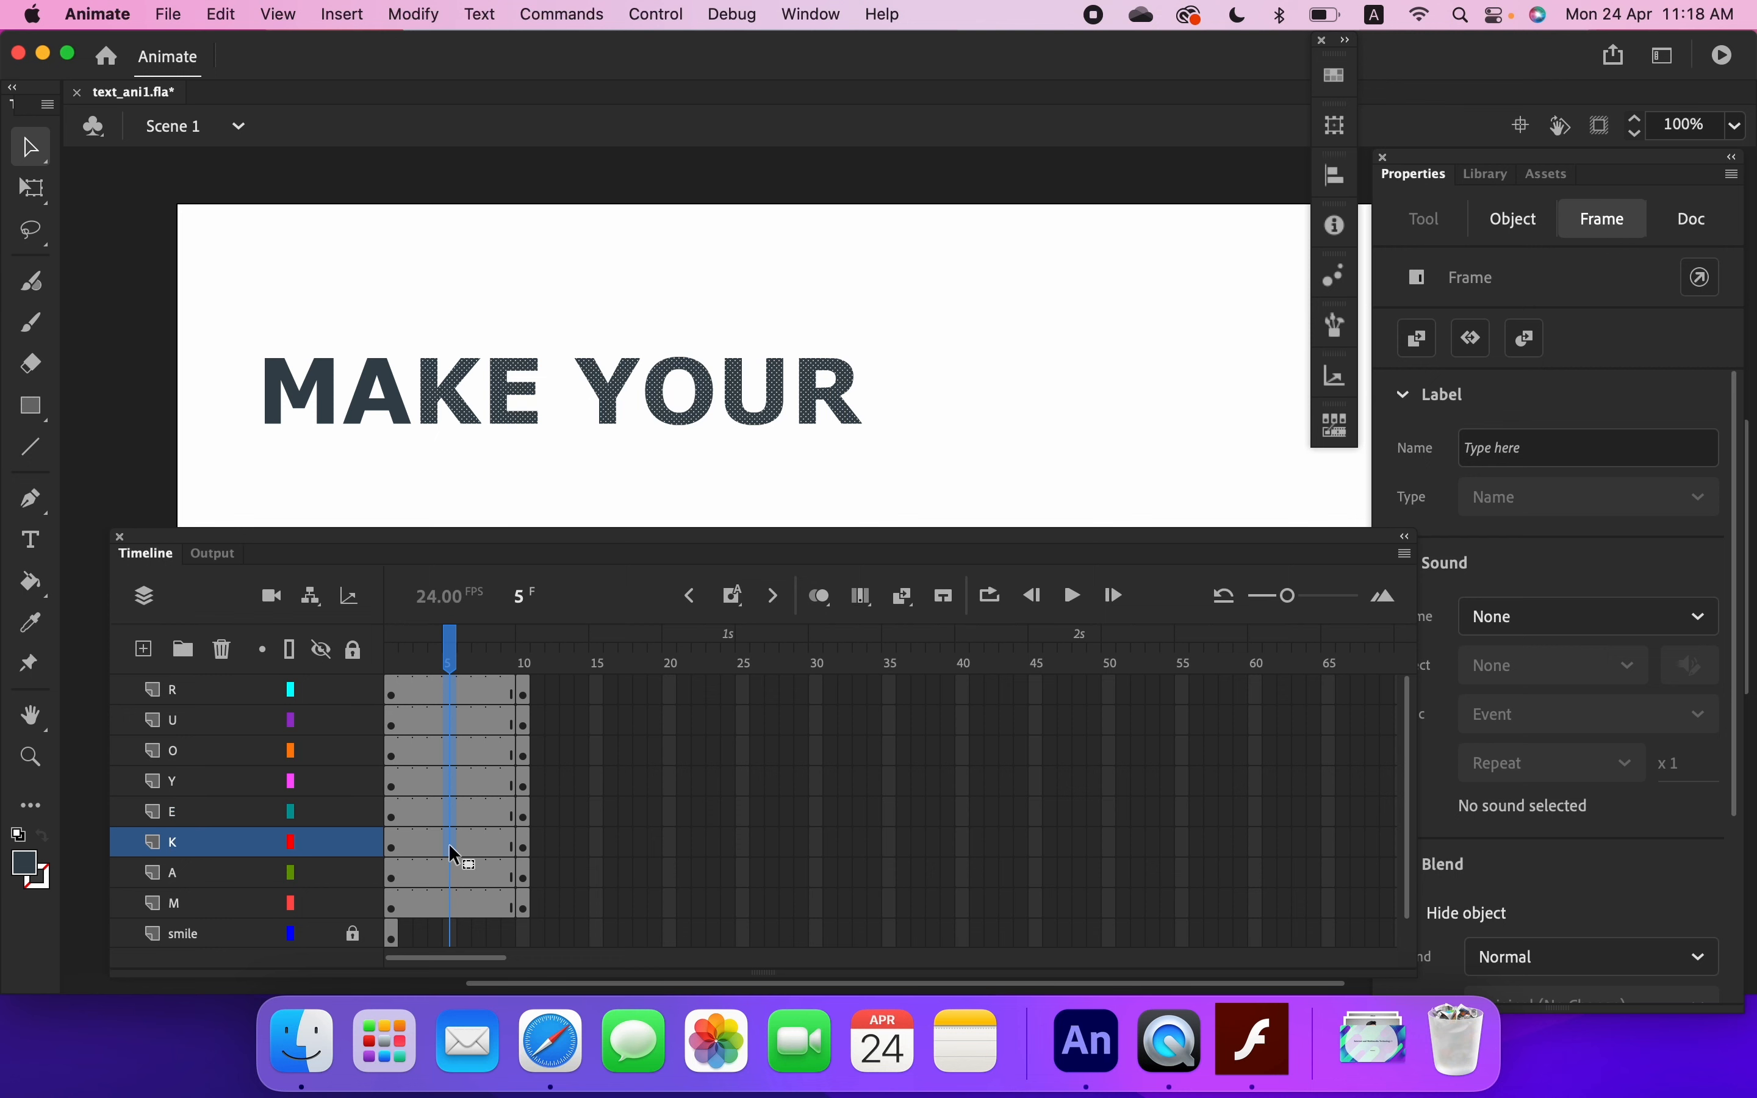
click(453, 877)
click(454, 906)
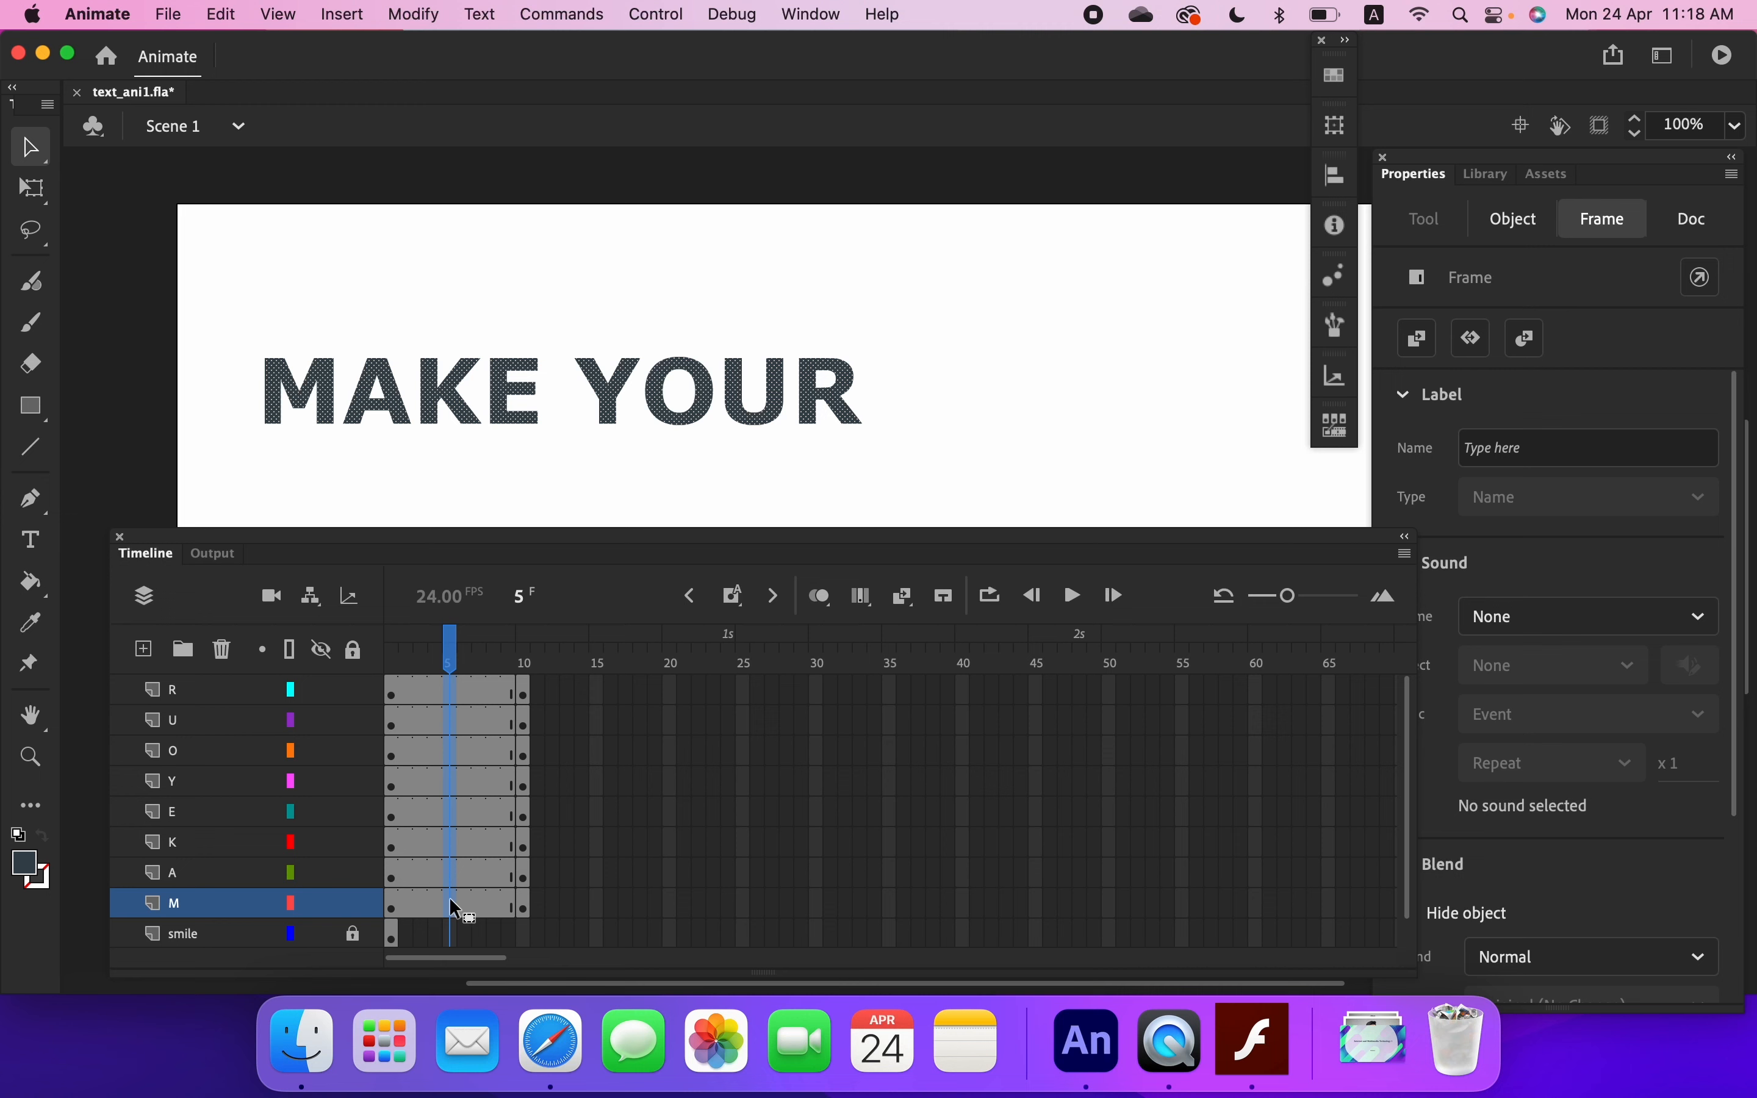
right_click(454, 907)
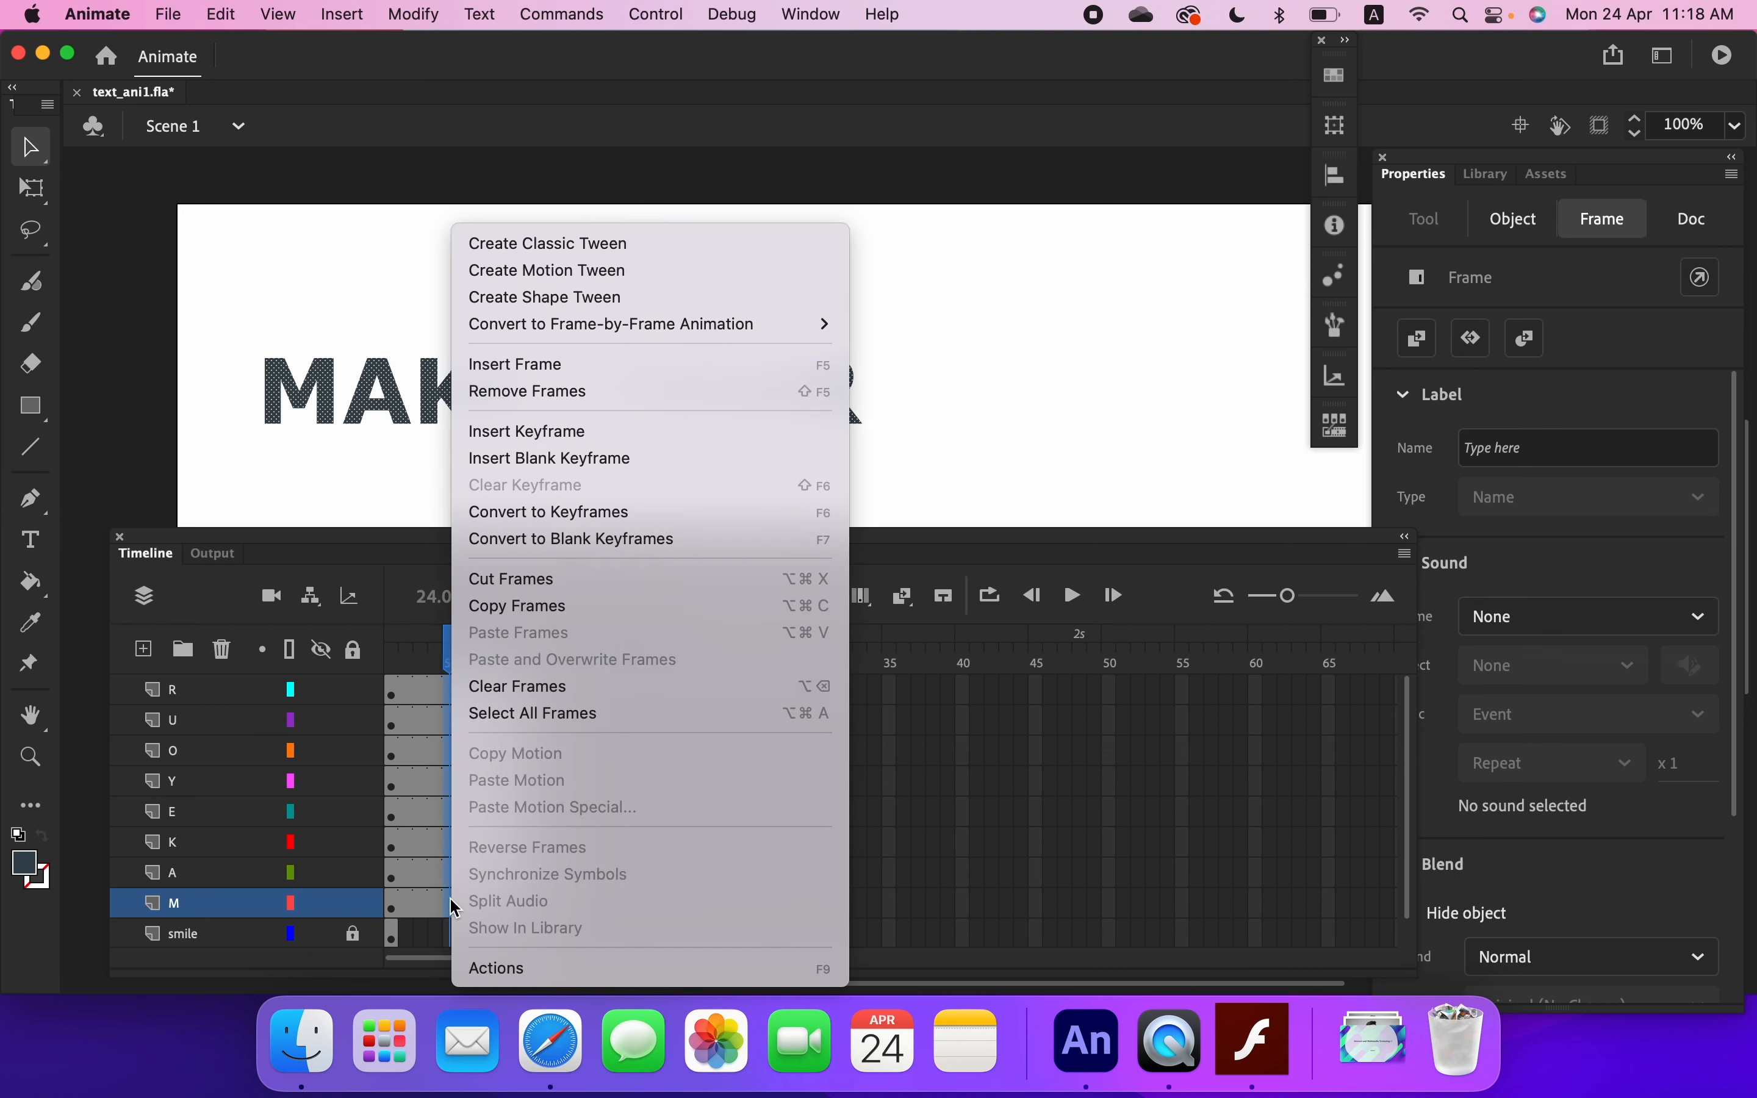
click(580, 245)
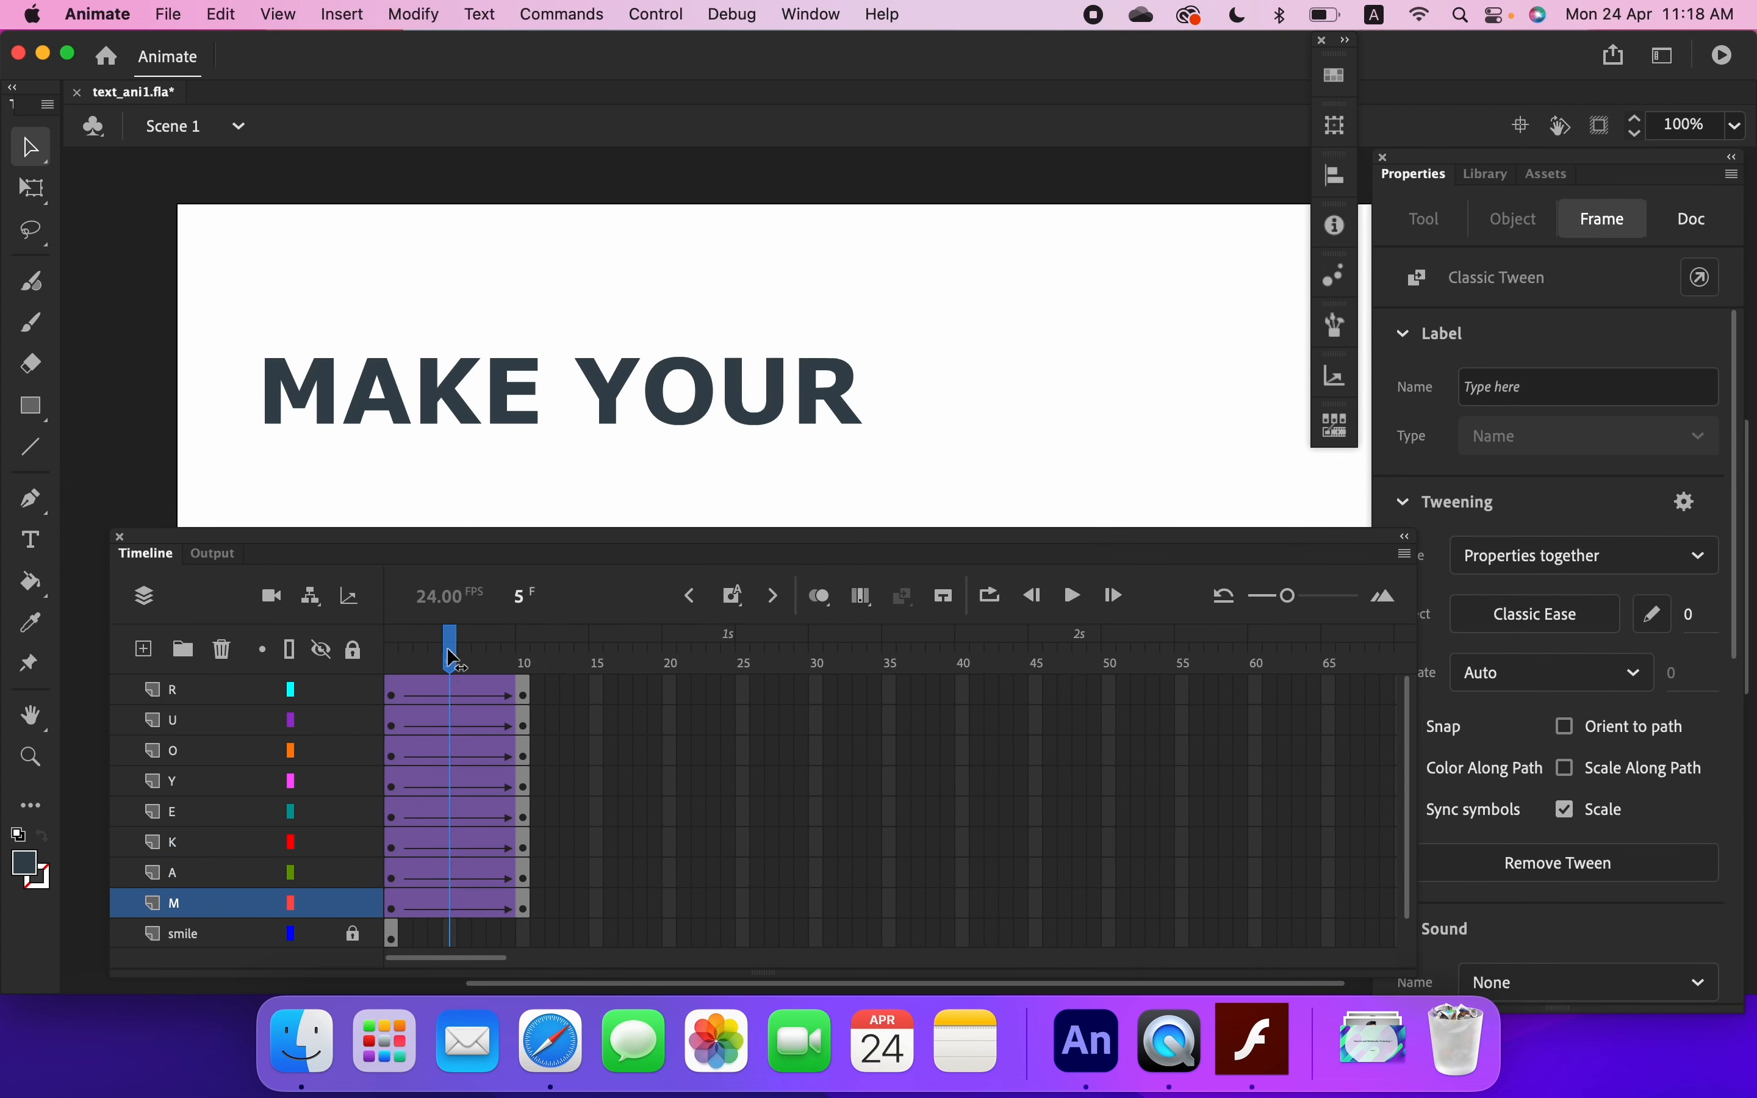
- Return the playhead to frame 1 and hide the smile layer
drag(455, 657, 392, 649)
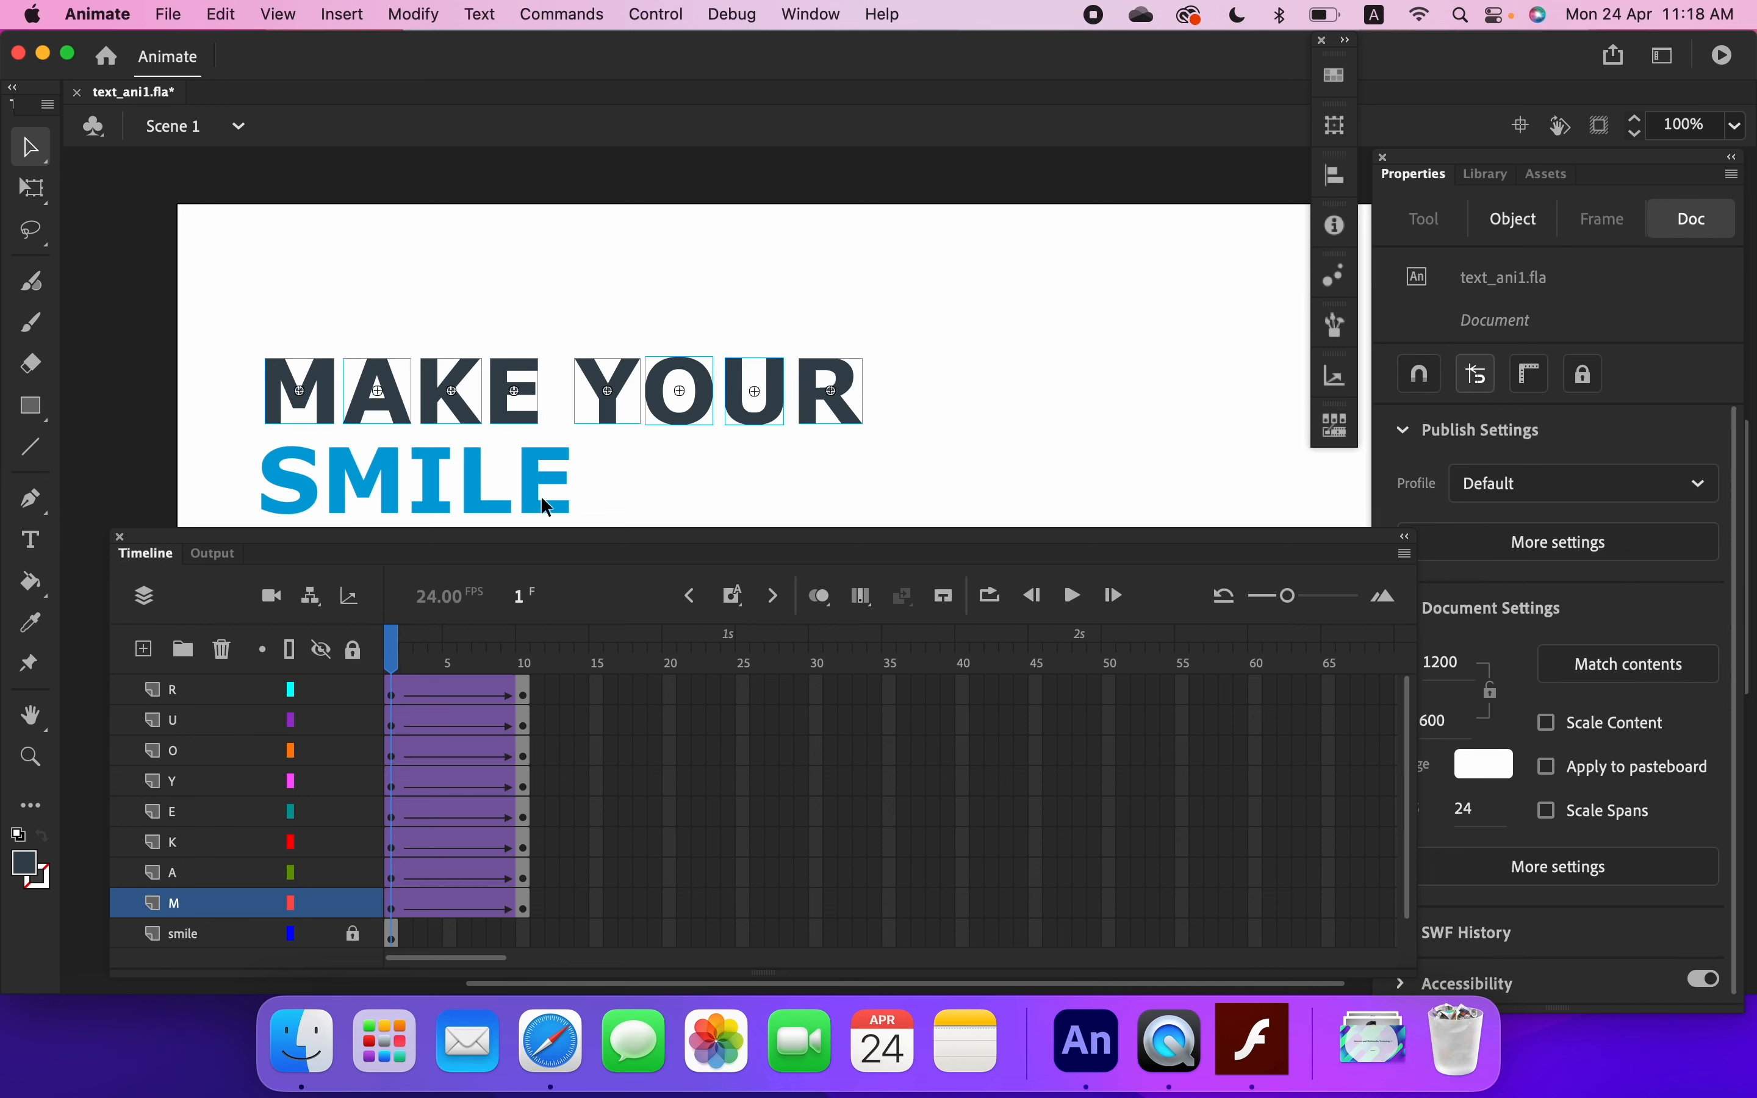
click(324, 942)
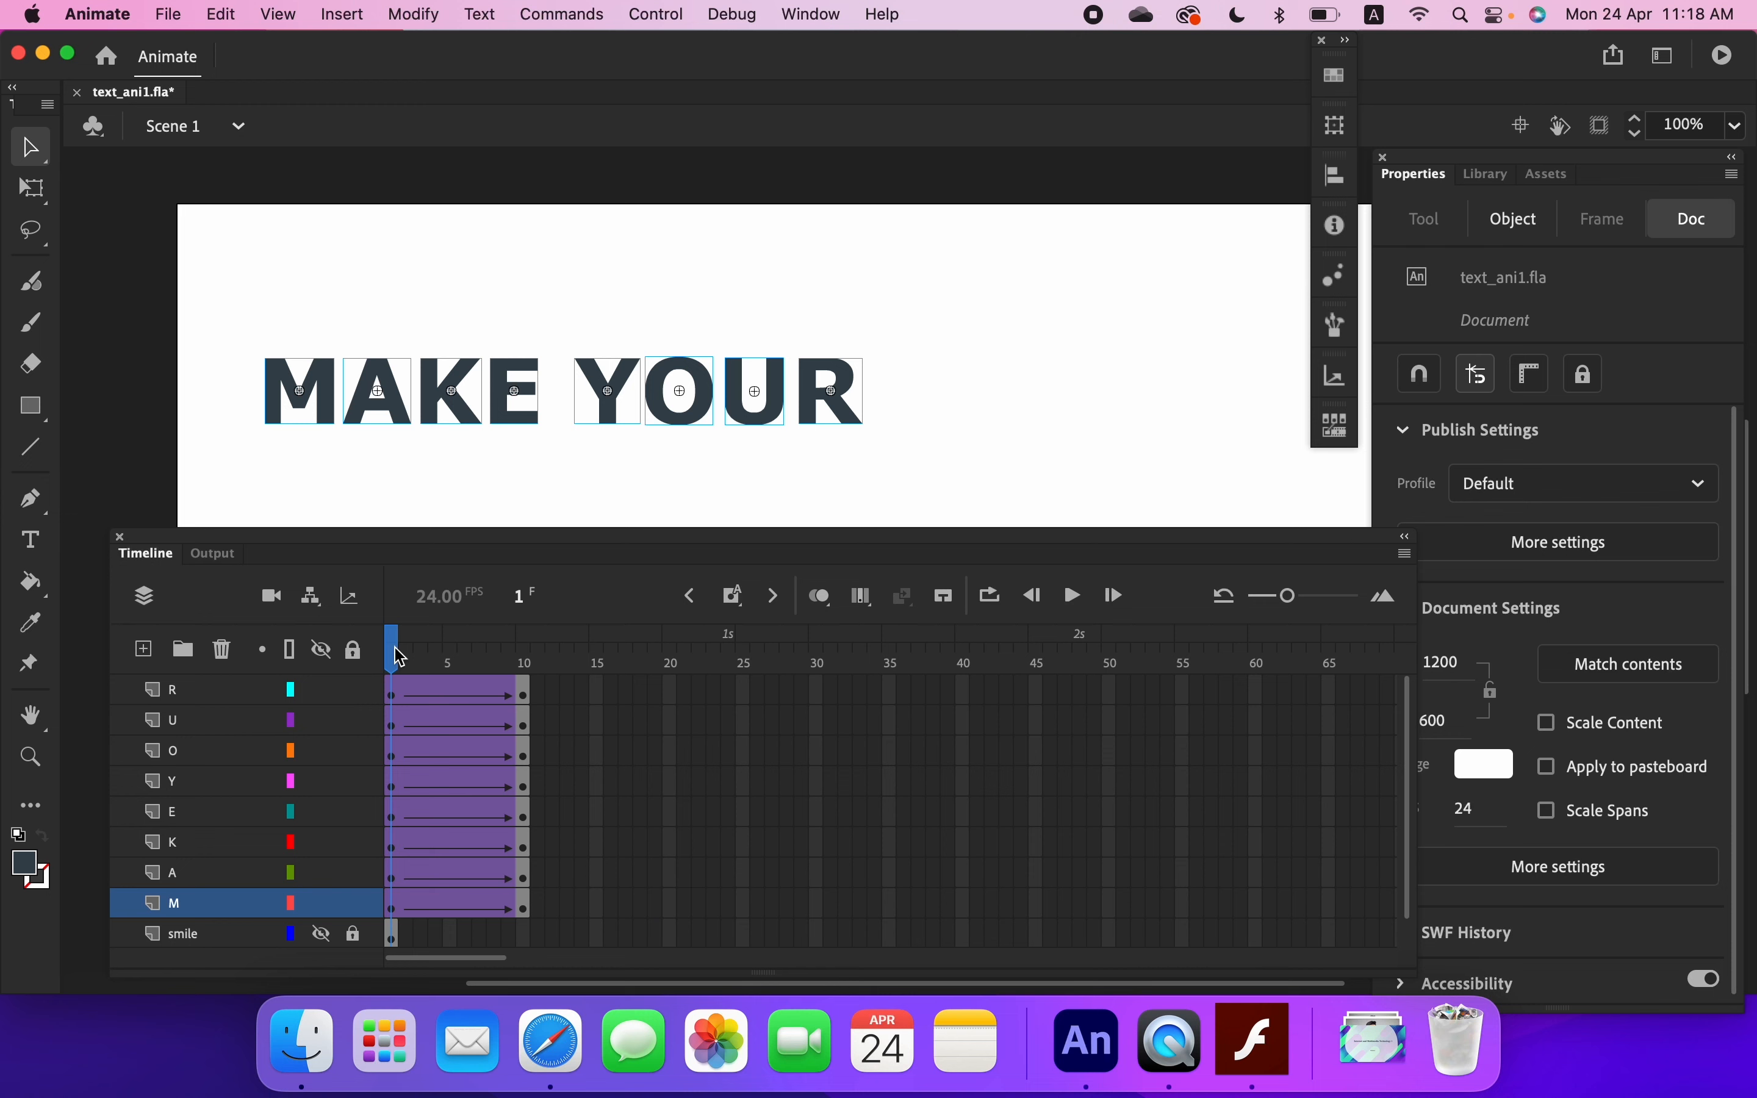
- Select the frame 1 keyframes on all eight letter layers and set their classic tween ease to 100
click(392, 695)
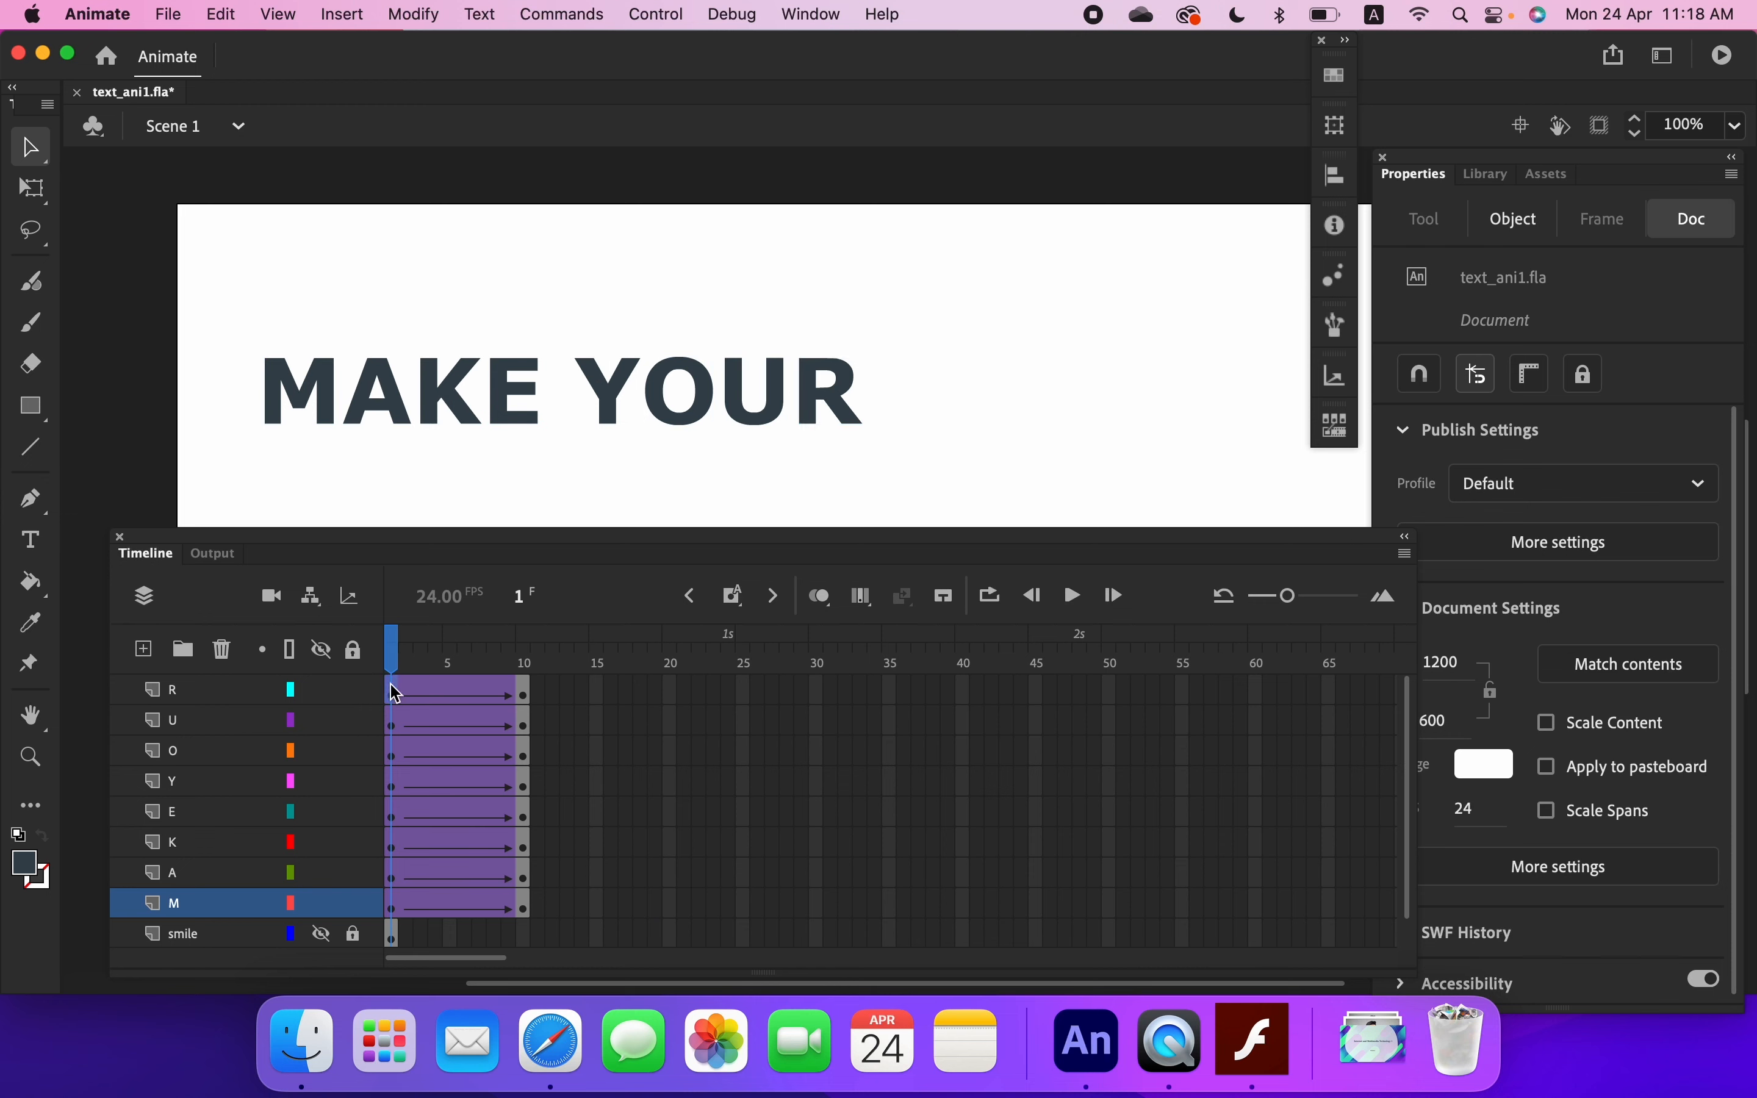
shift+click(392, 725)
shift+click(392, 755)
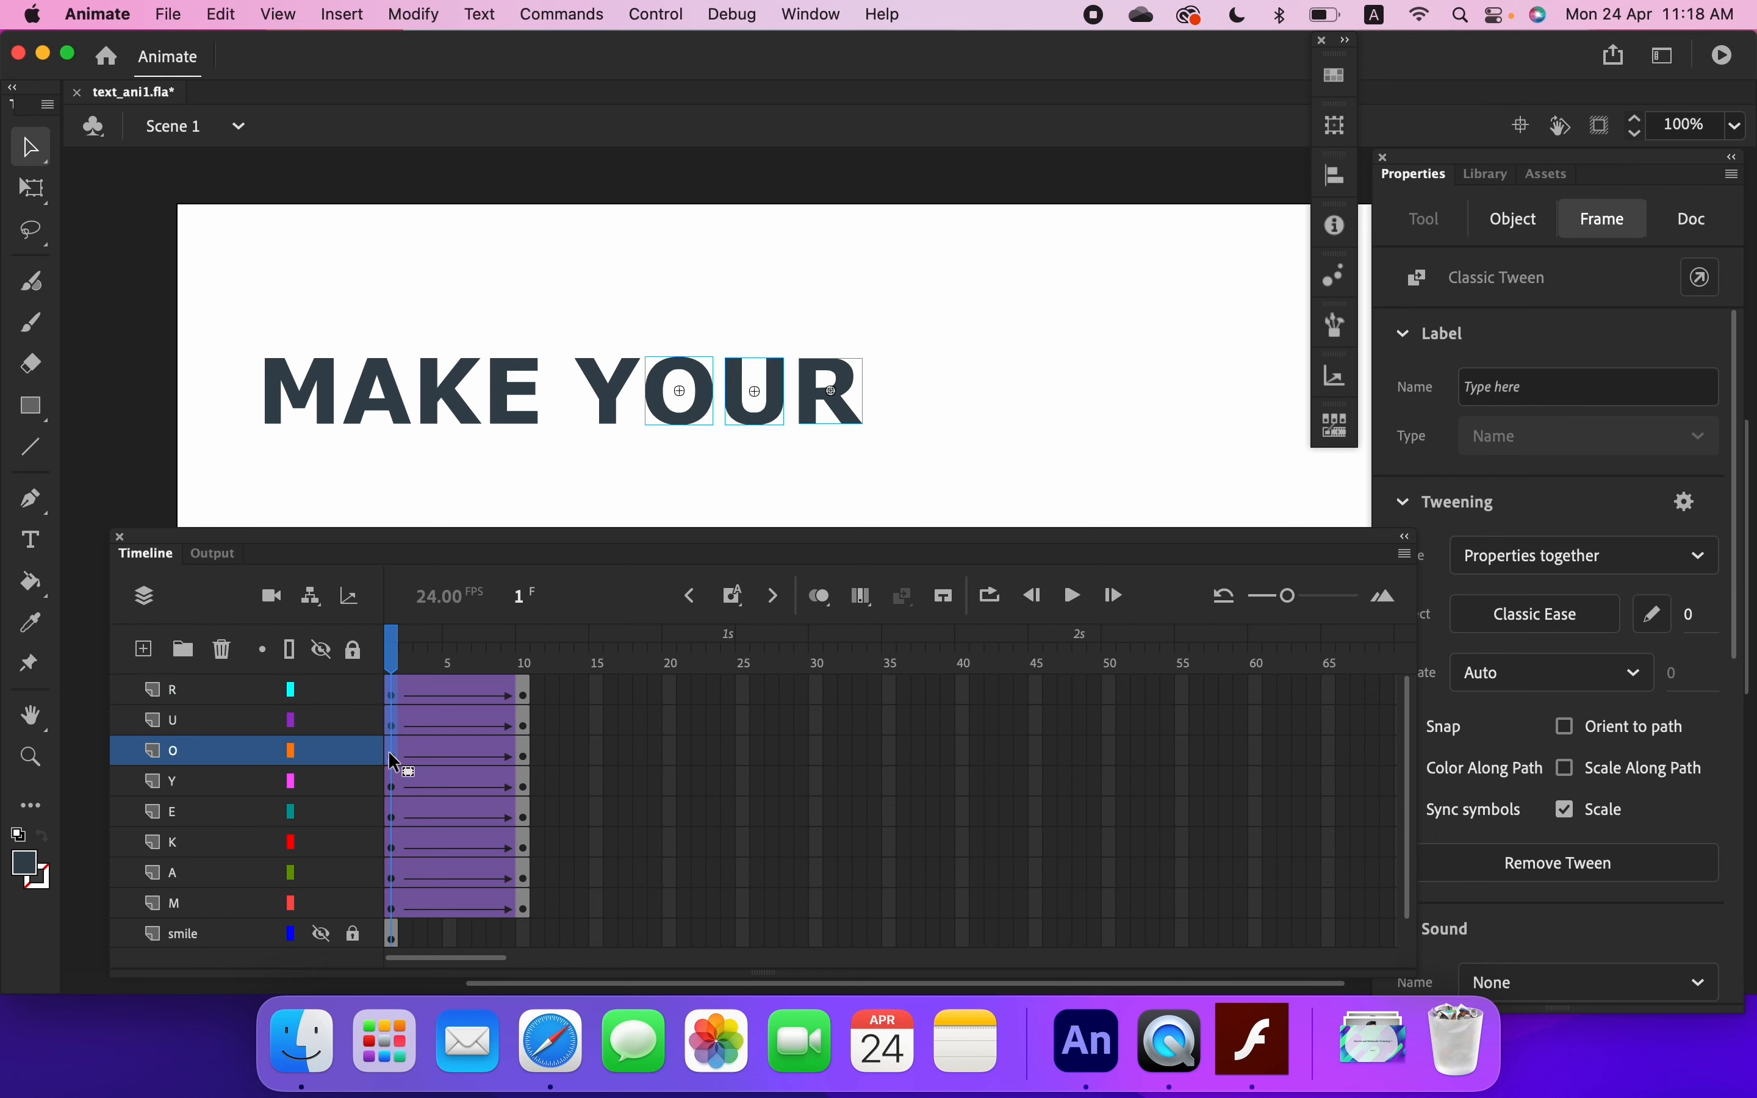
shift+click(391, 780)
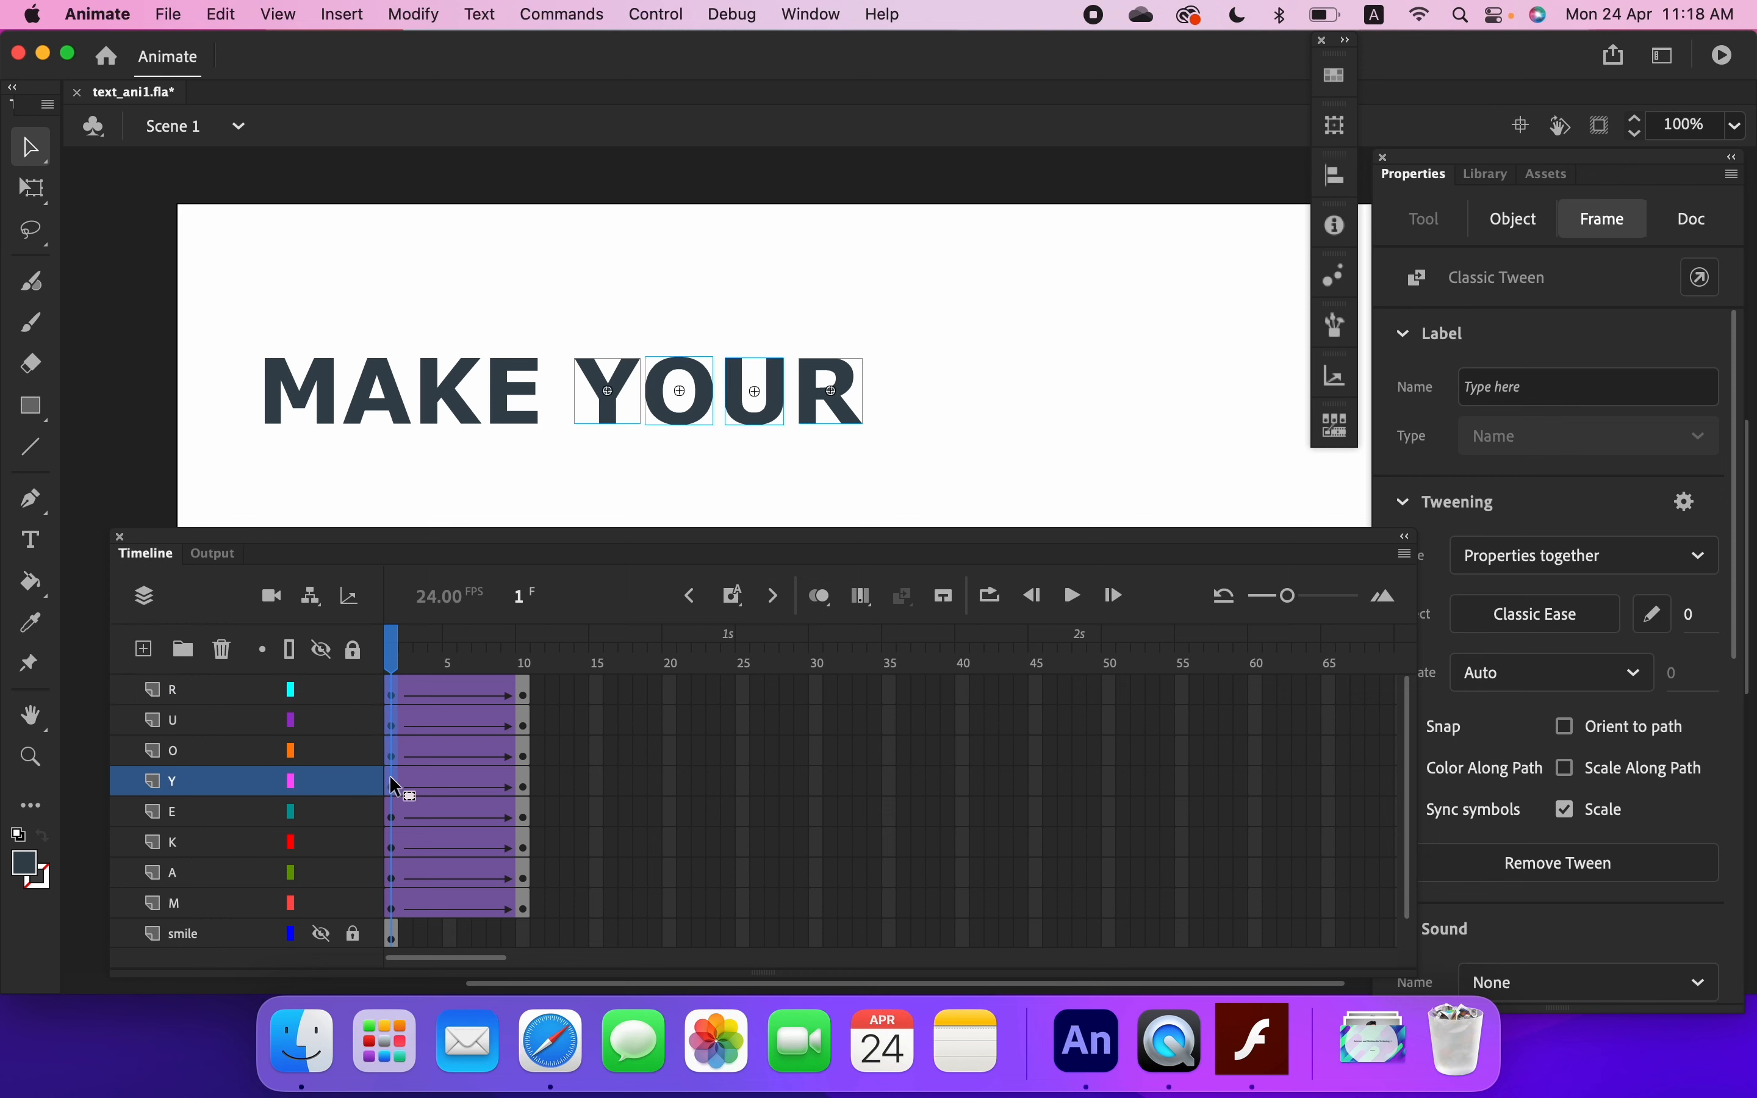
shift+click(391, 813)
shift+click(394, 846)
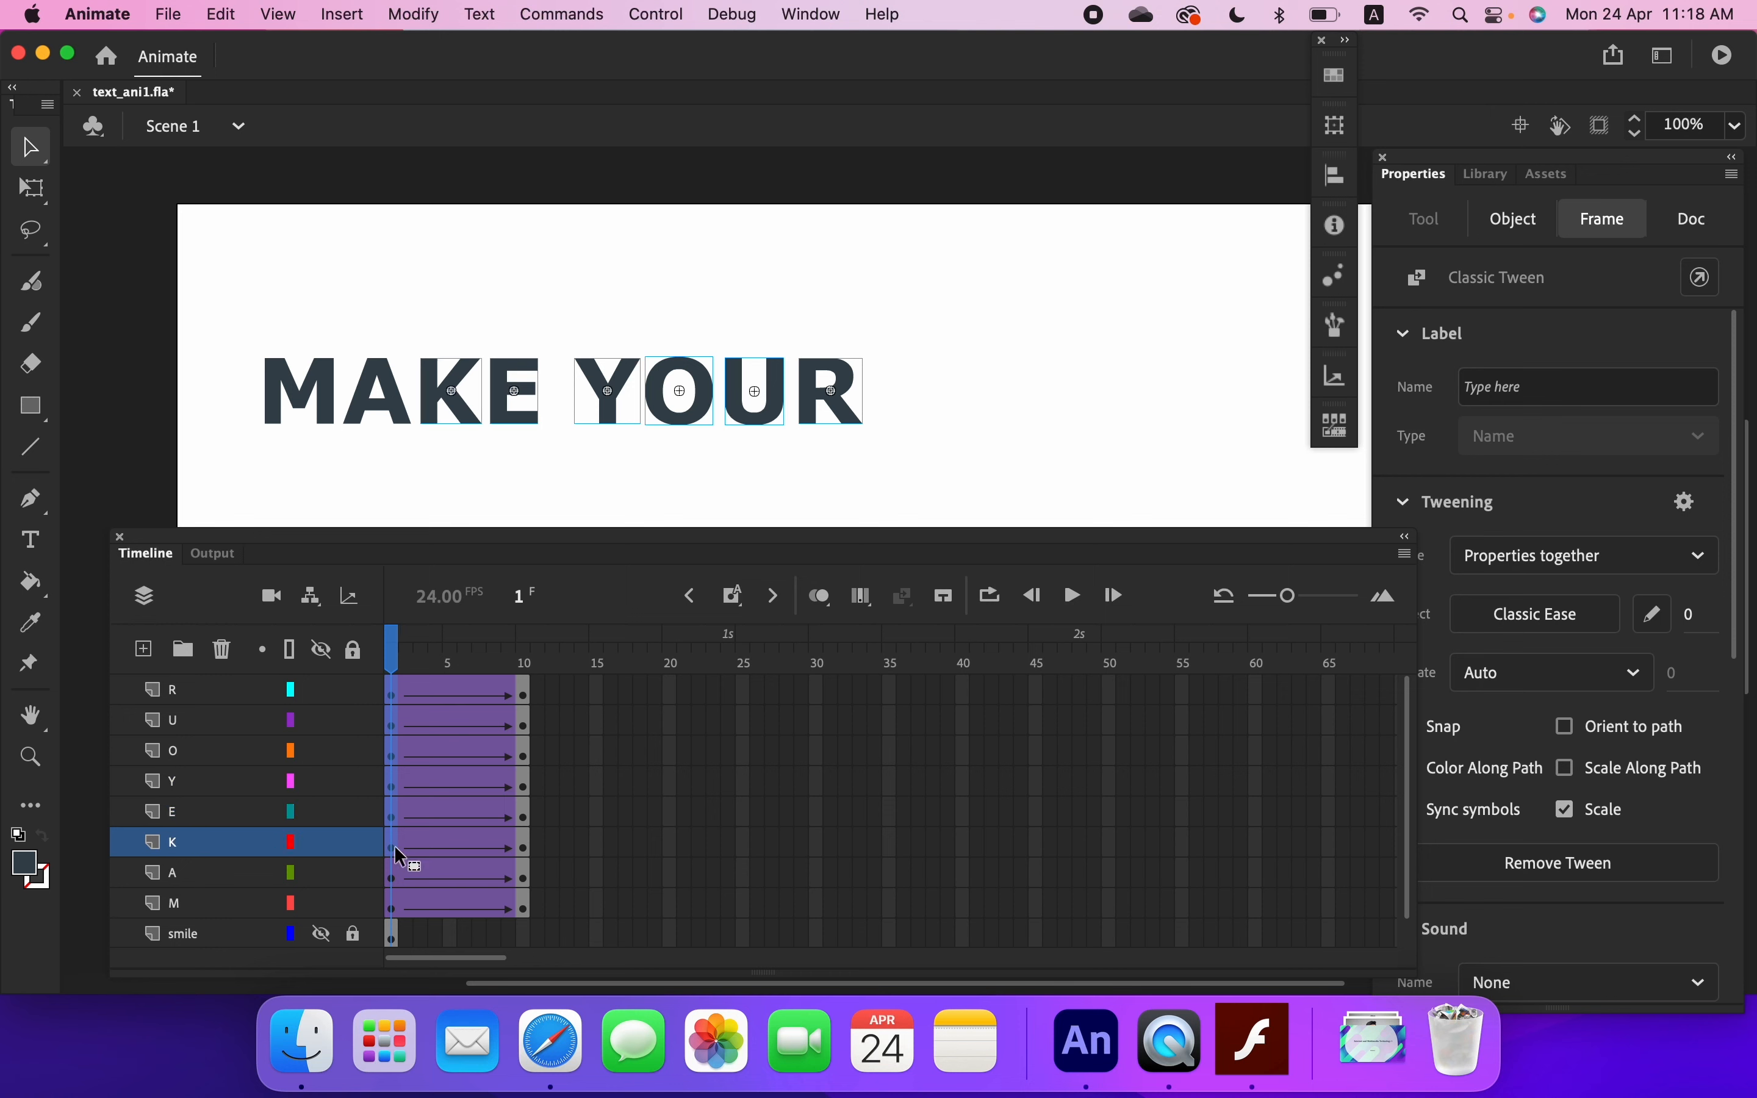
shift+click(393, 877)
shift+click(393, 908)
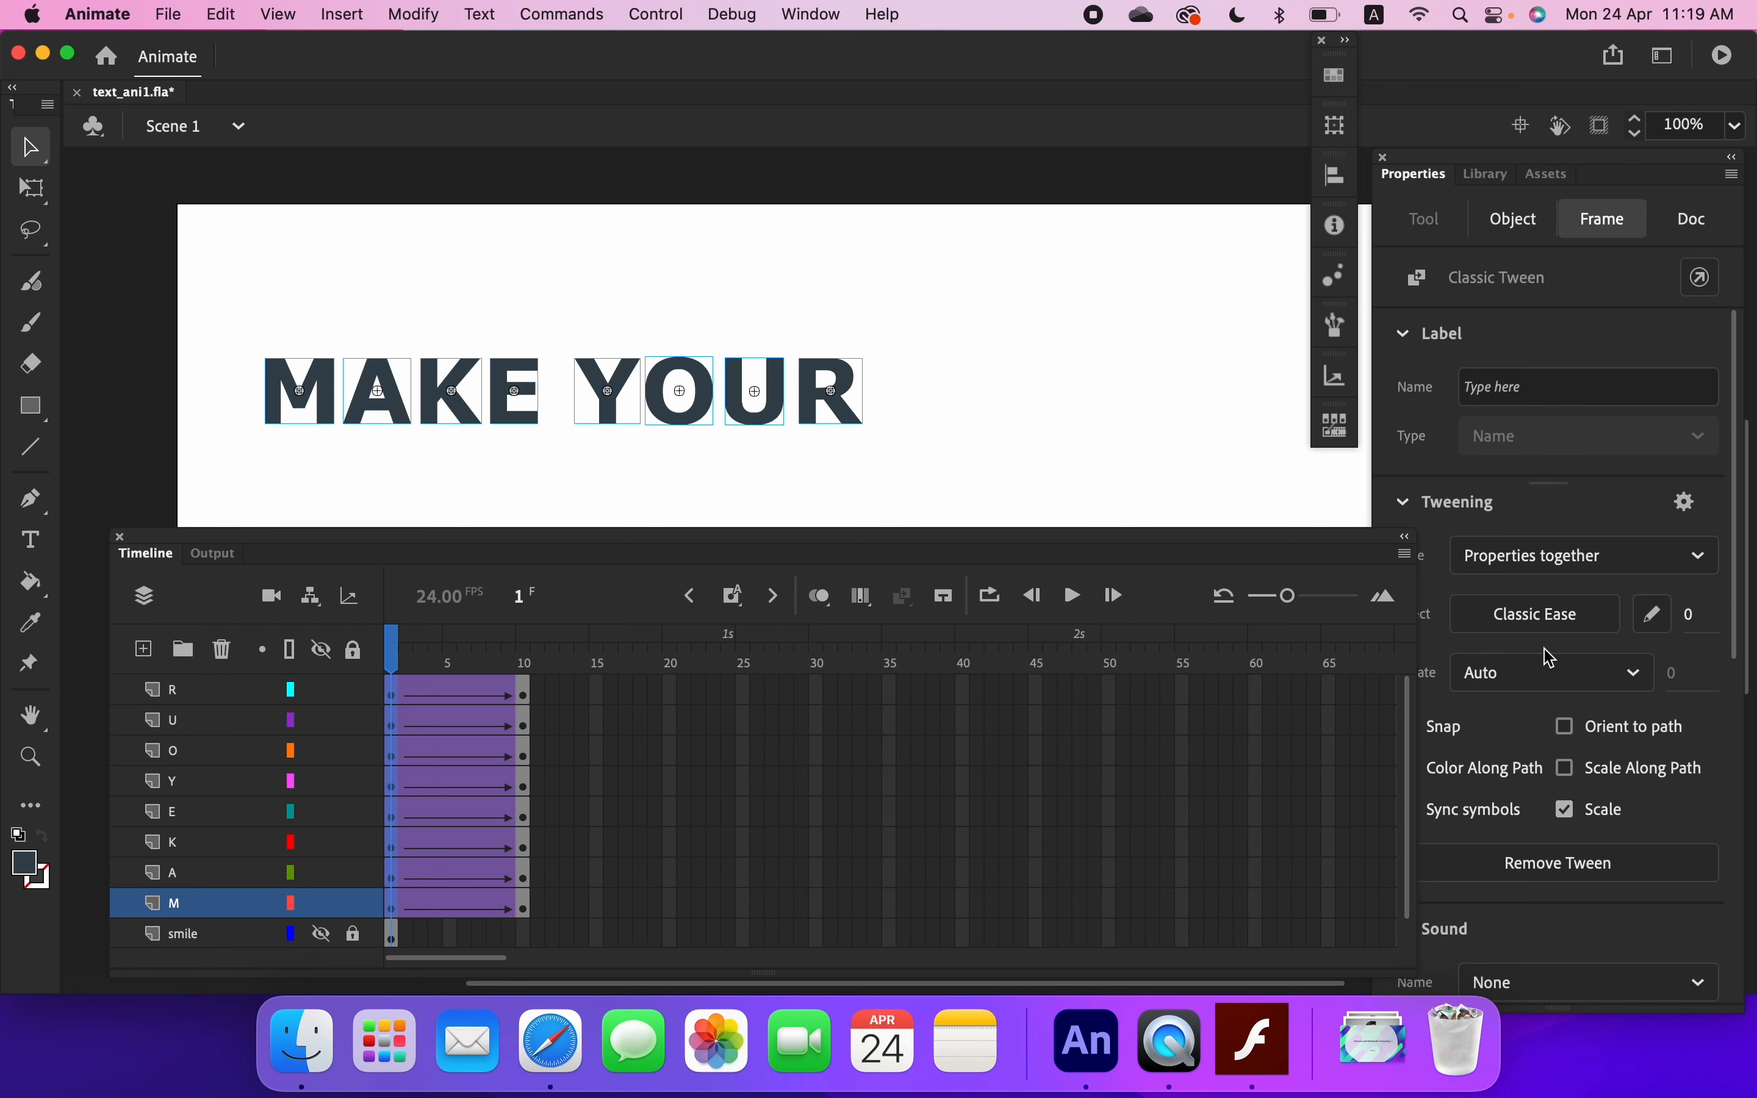
click(1692, 615)
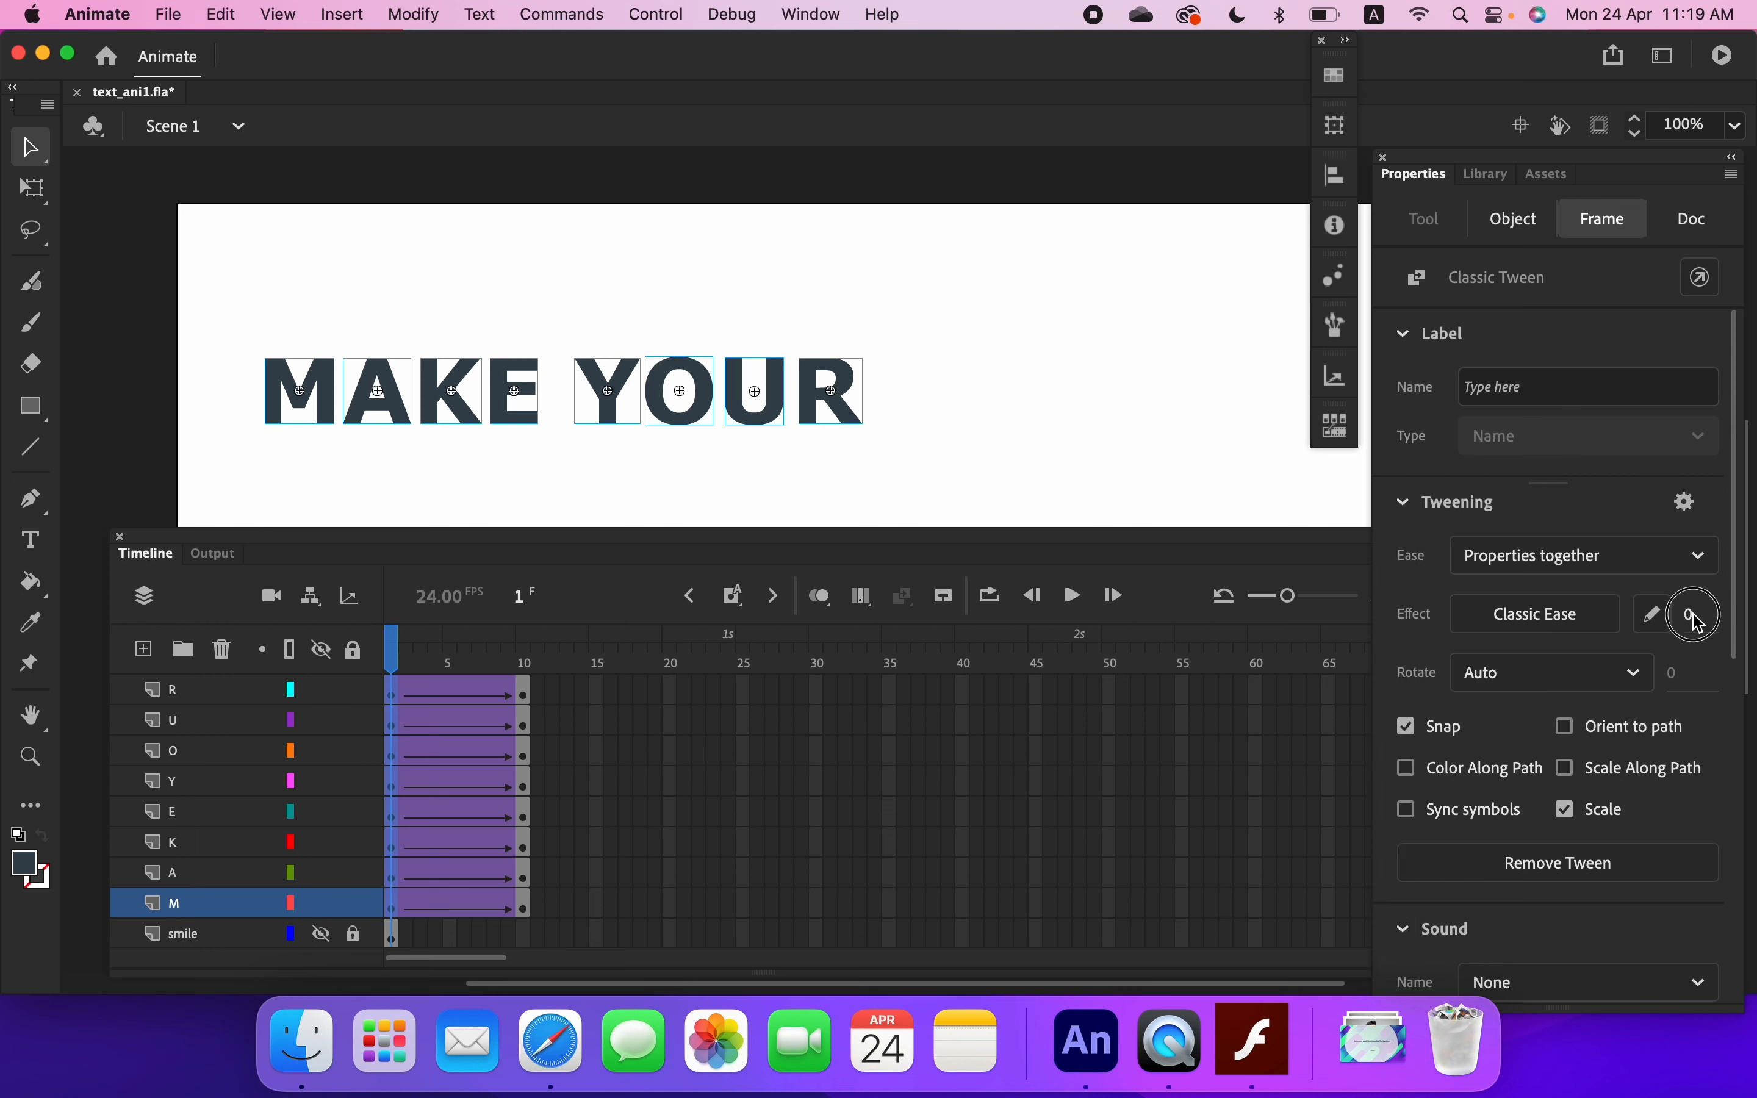
click(1695, 617)
text(100)
key(Return)
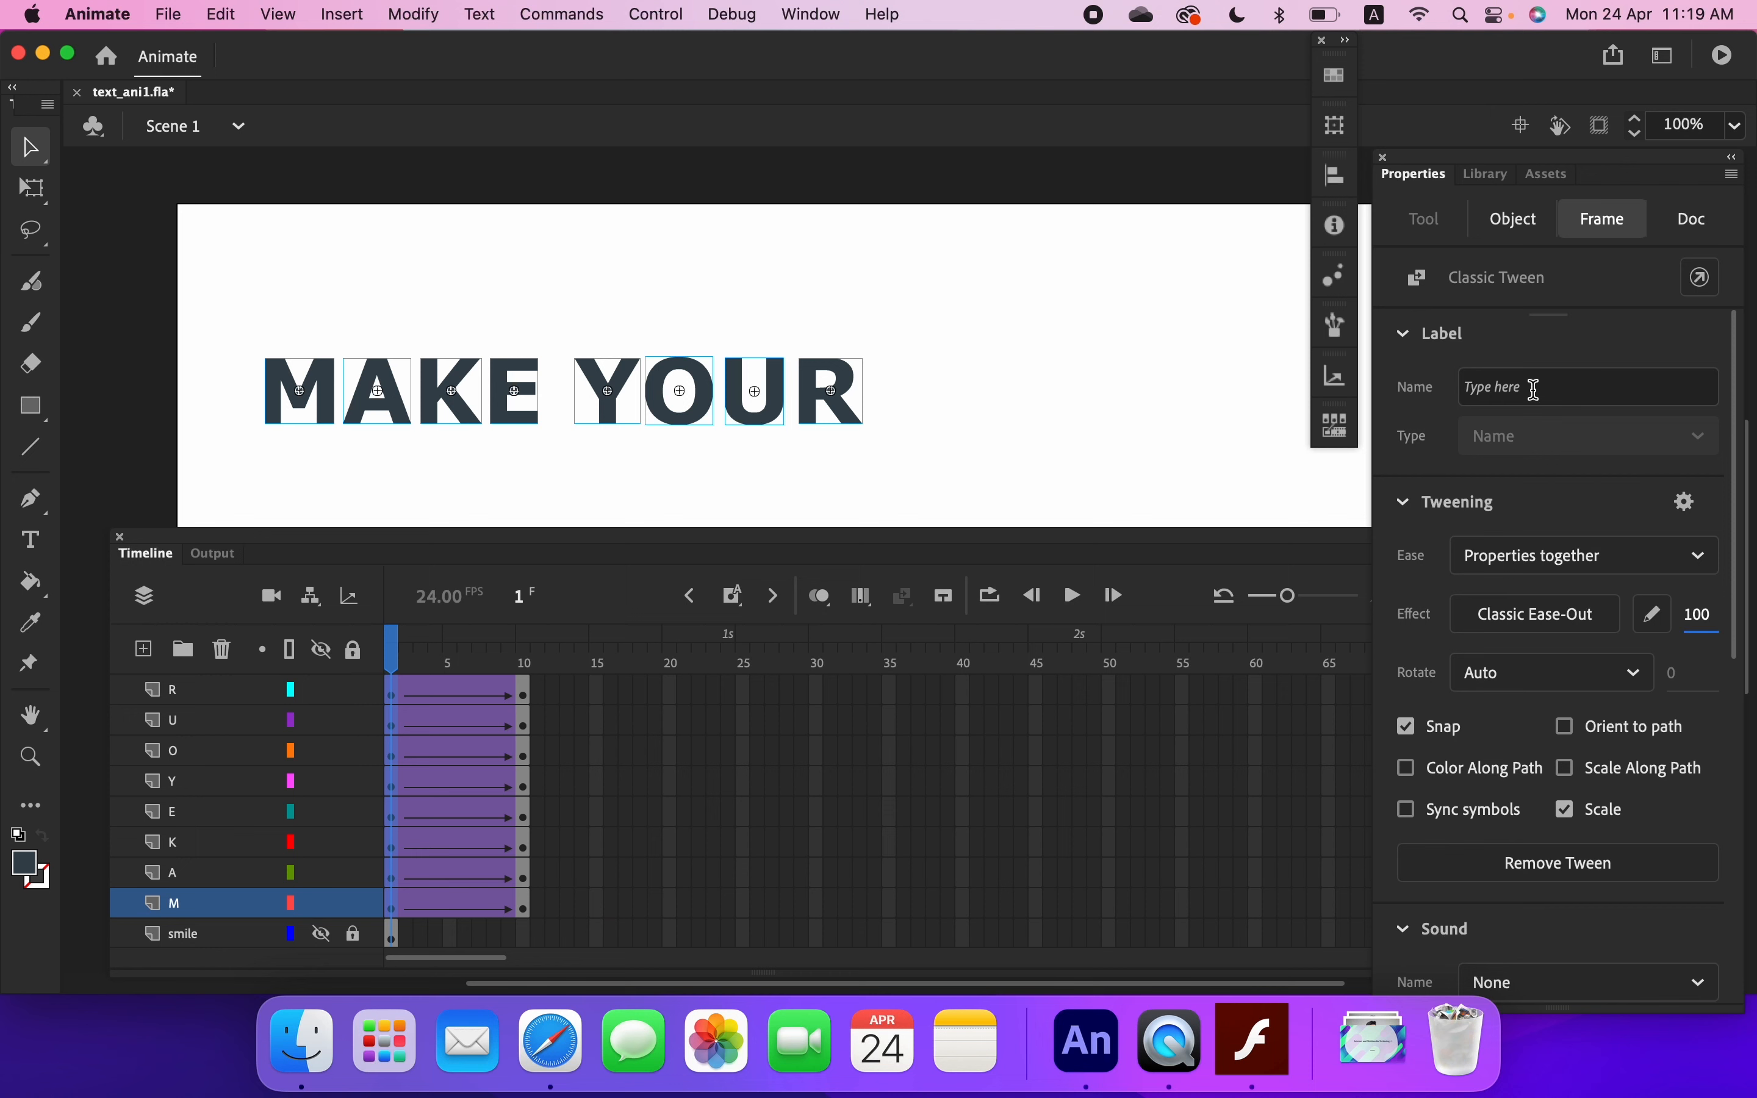
- Apply an Alpha color effect of 0% to all eight letters at frame 1
click(1517, 220)
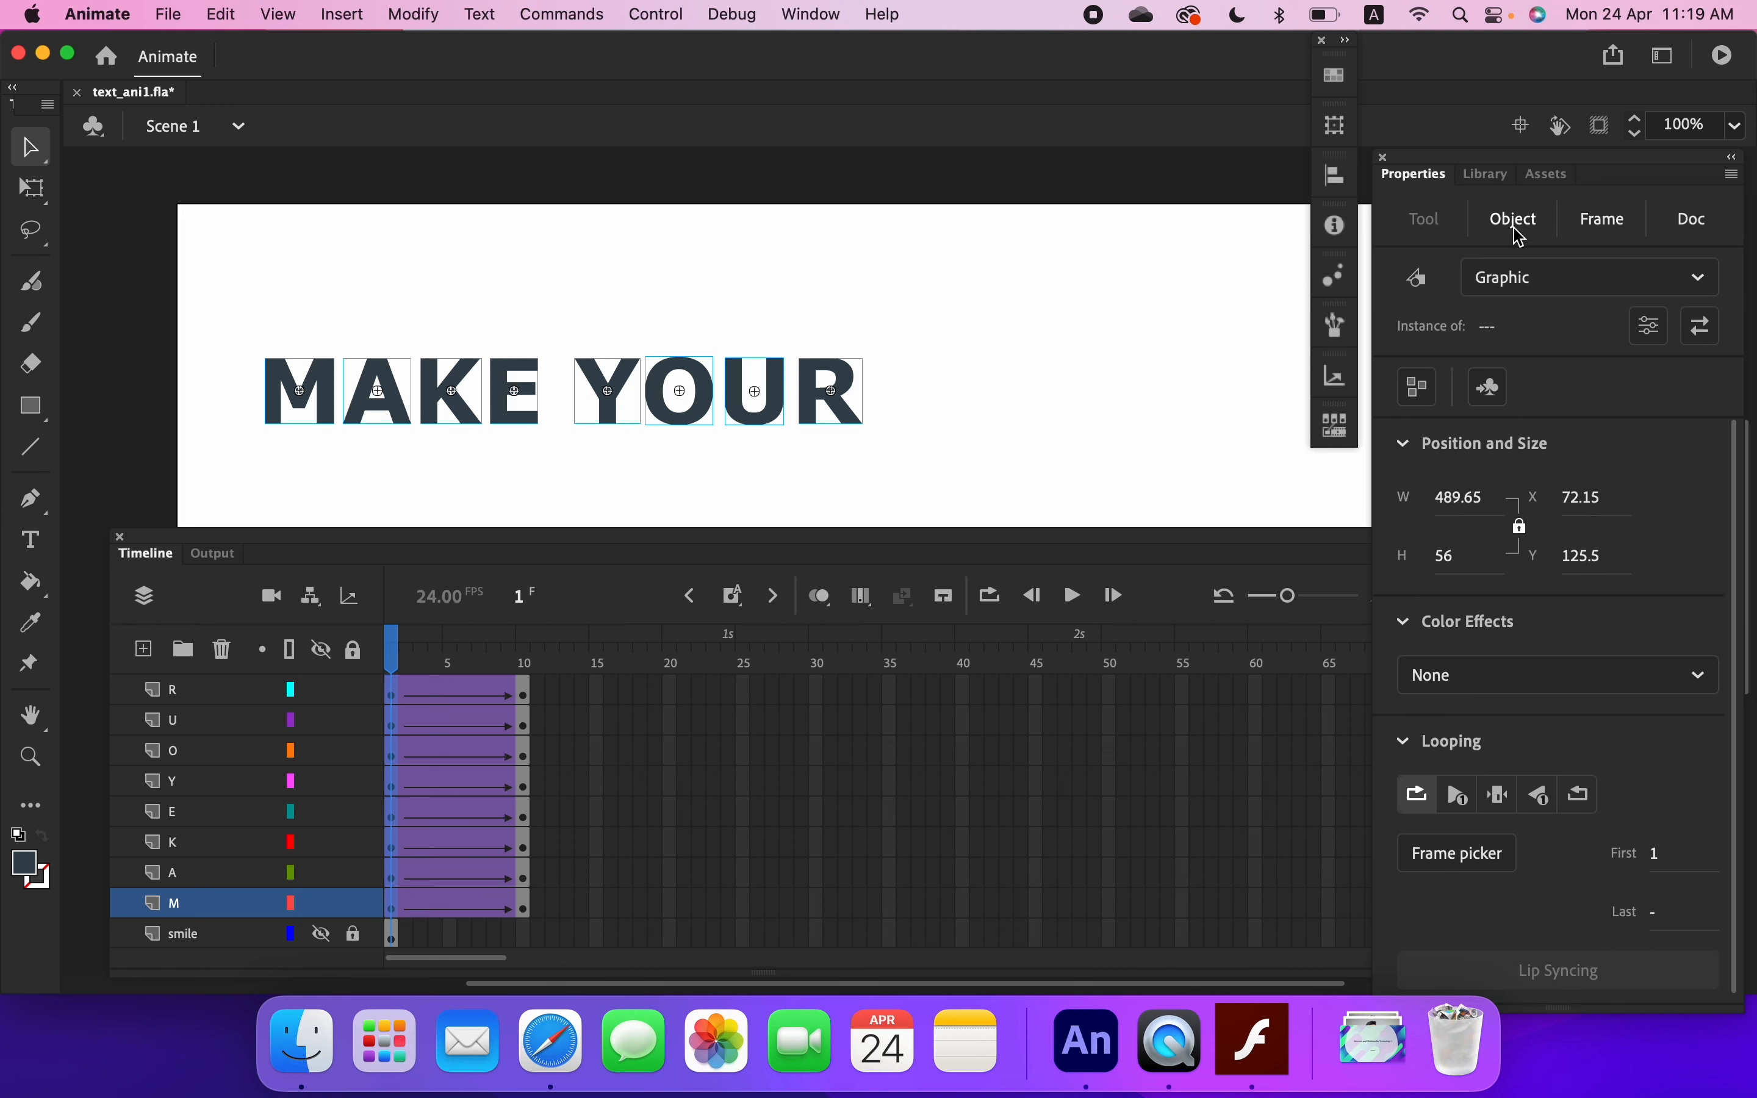
click(1565, 695)
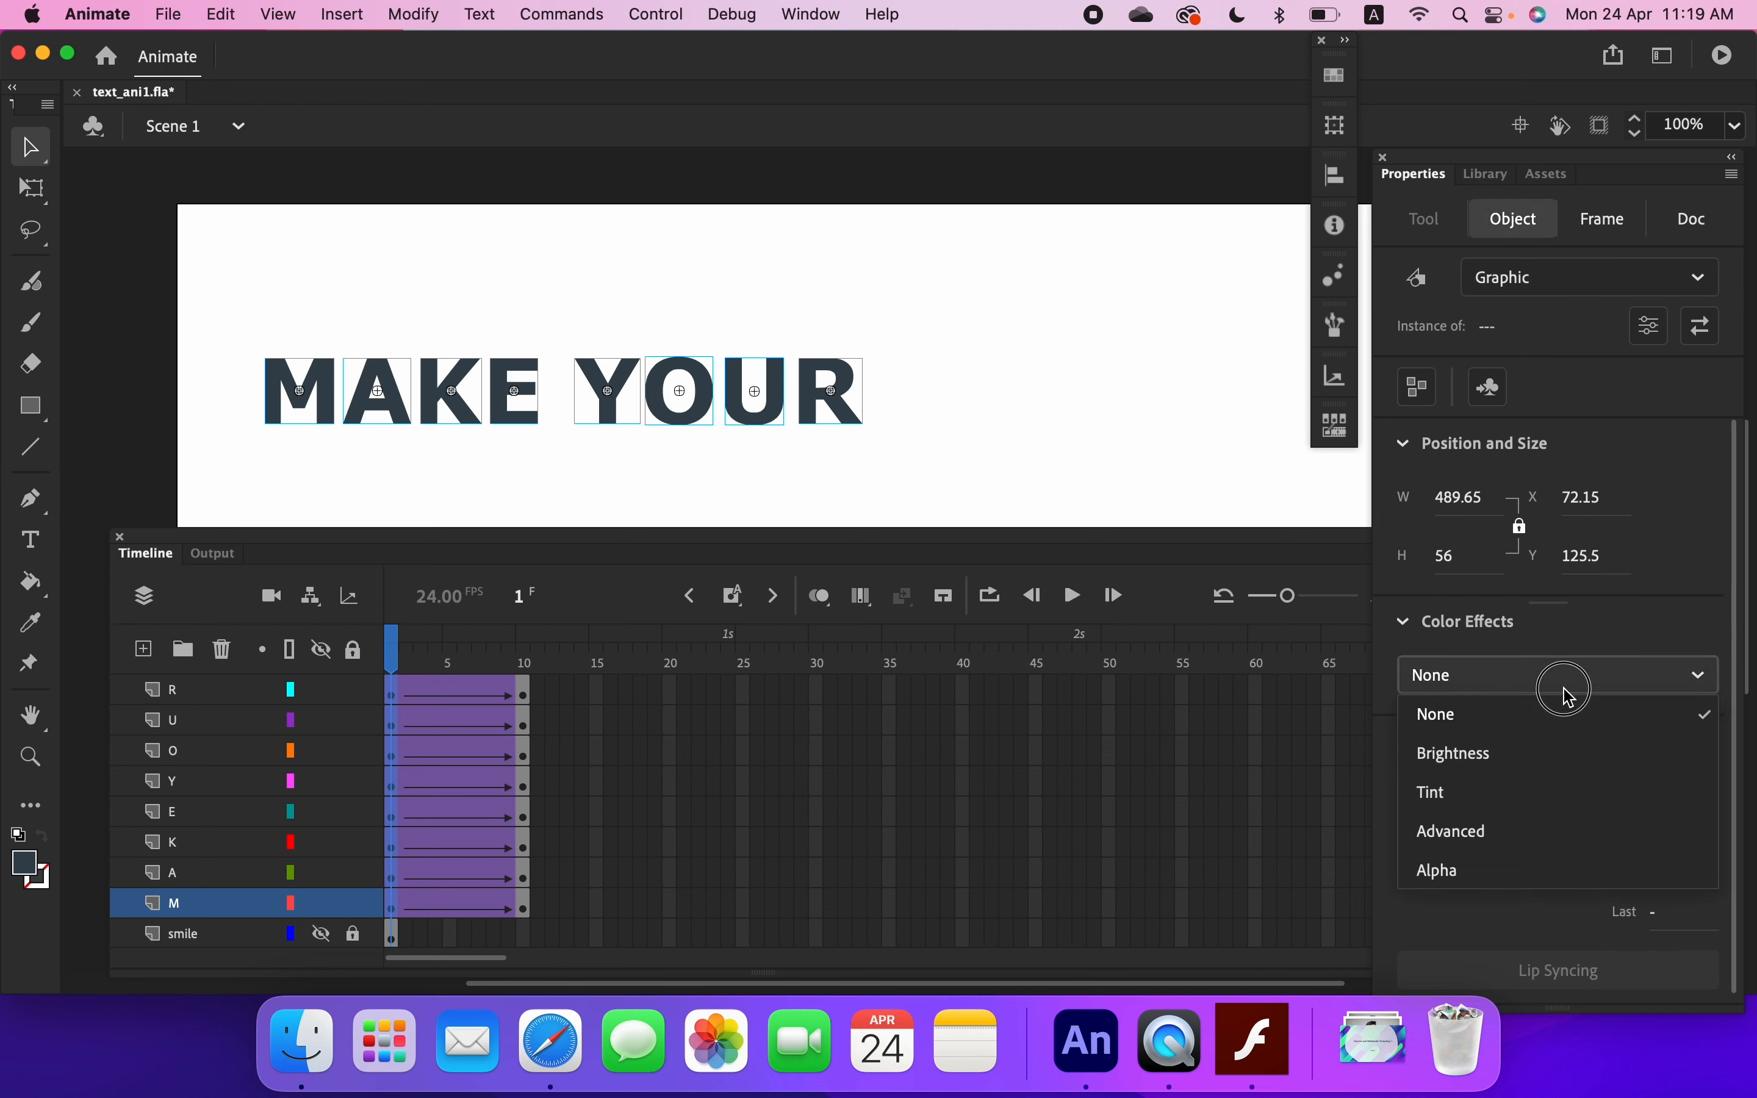
click(1477, 872)
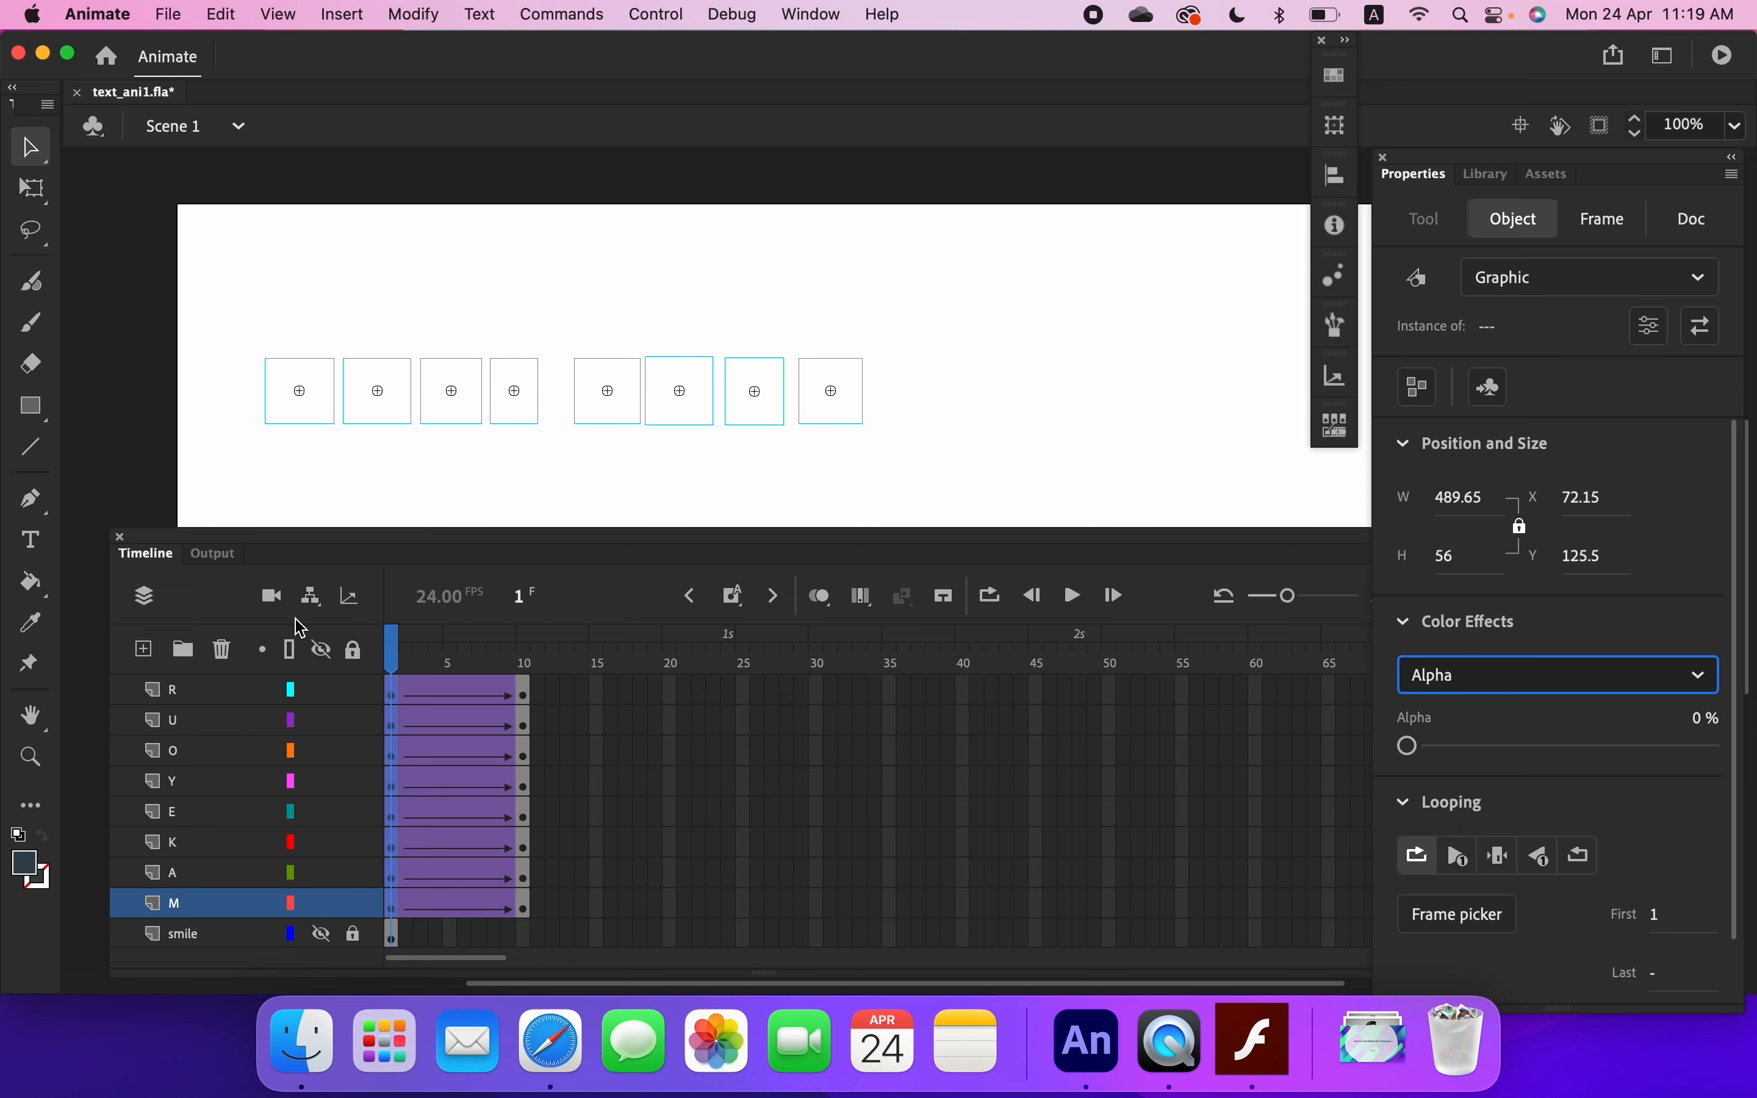
- Play the letters' fade-in from frame 1 and return the playhead to frame 1
click(396, 660)
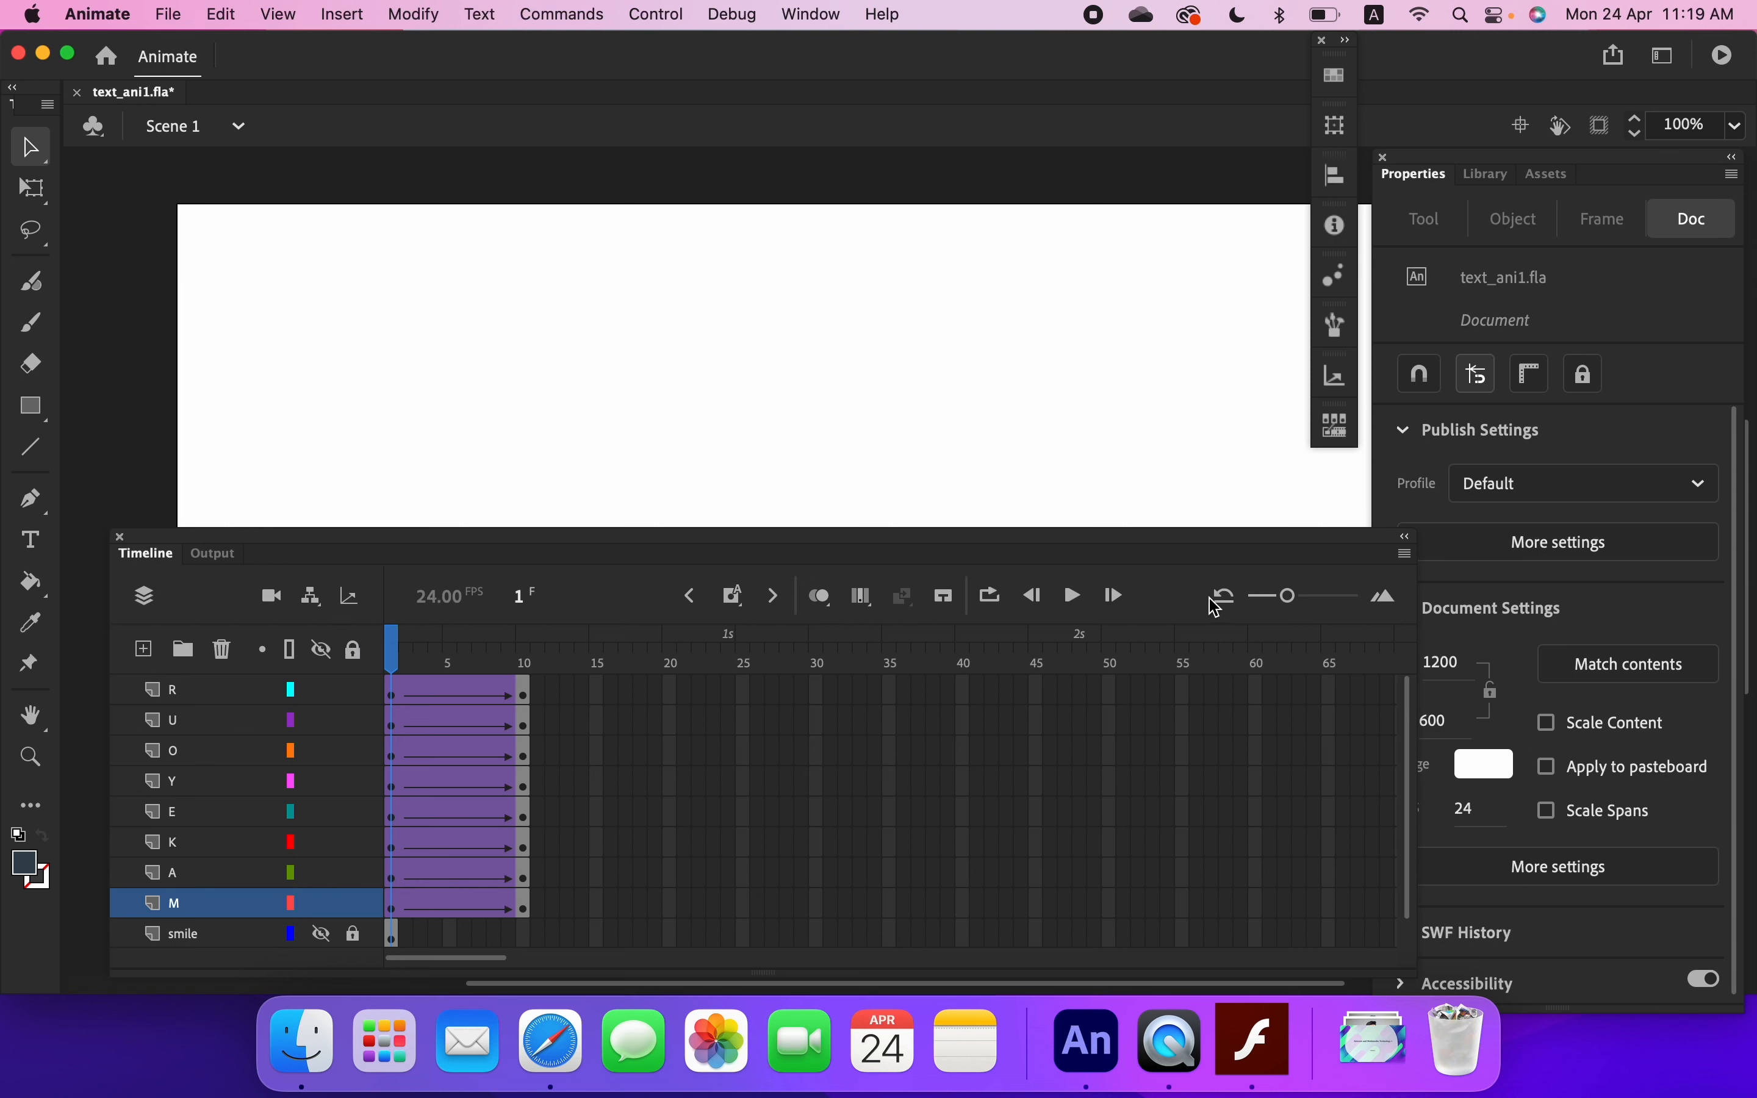
click(1074, 604)
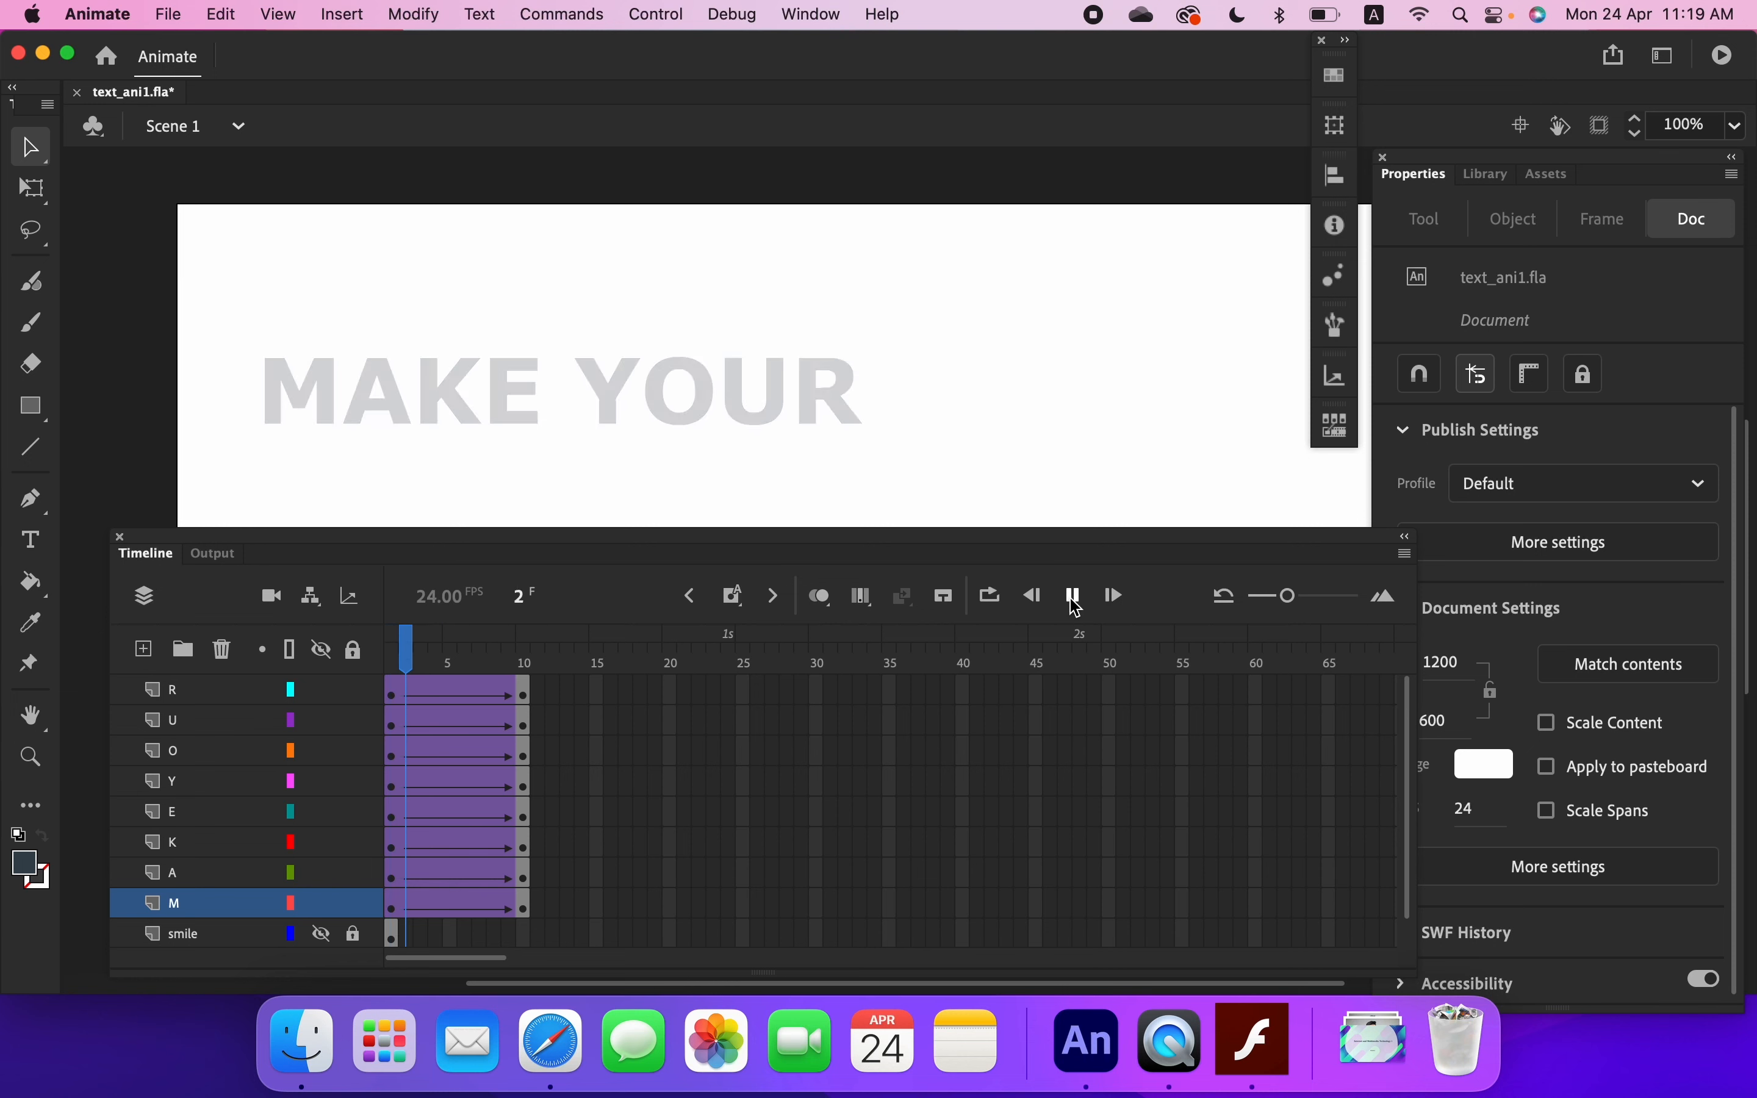
click(1073, 602)
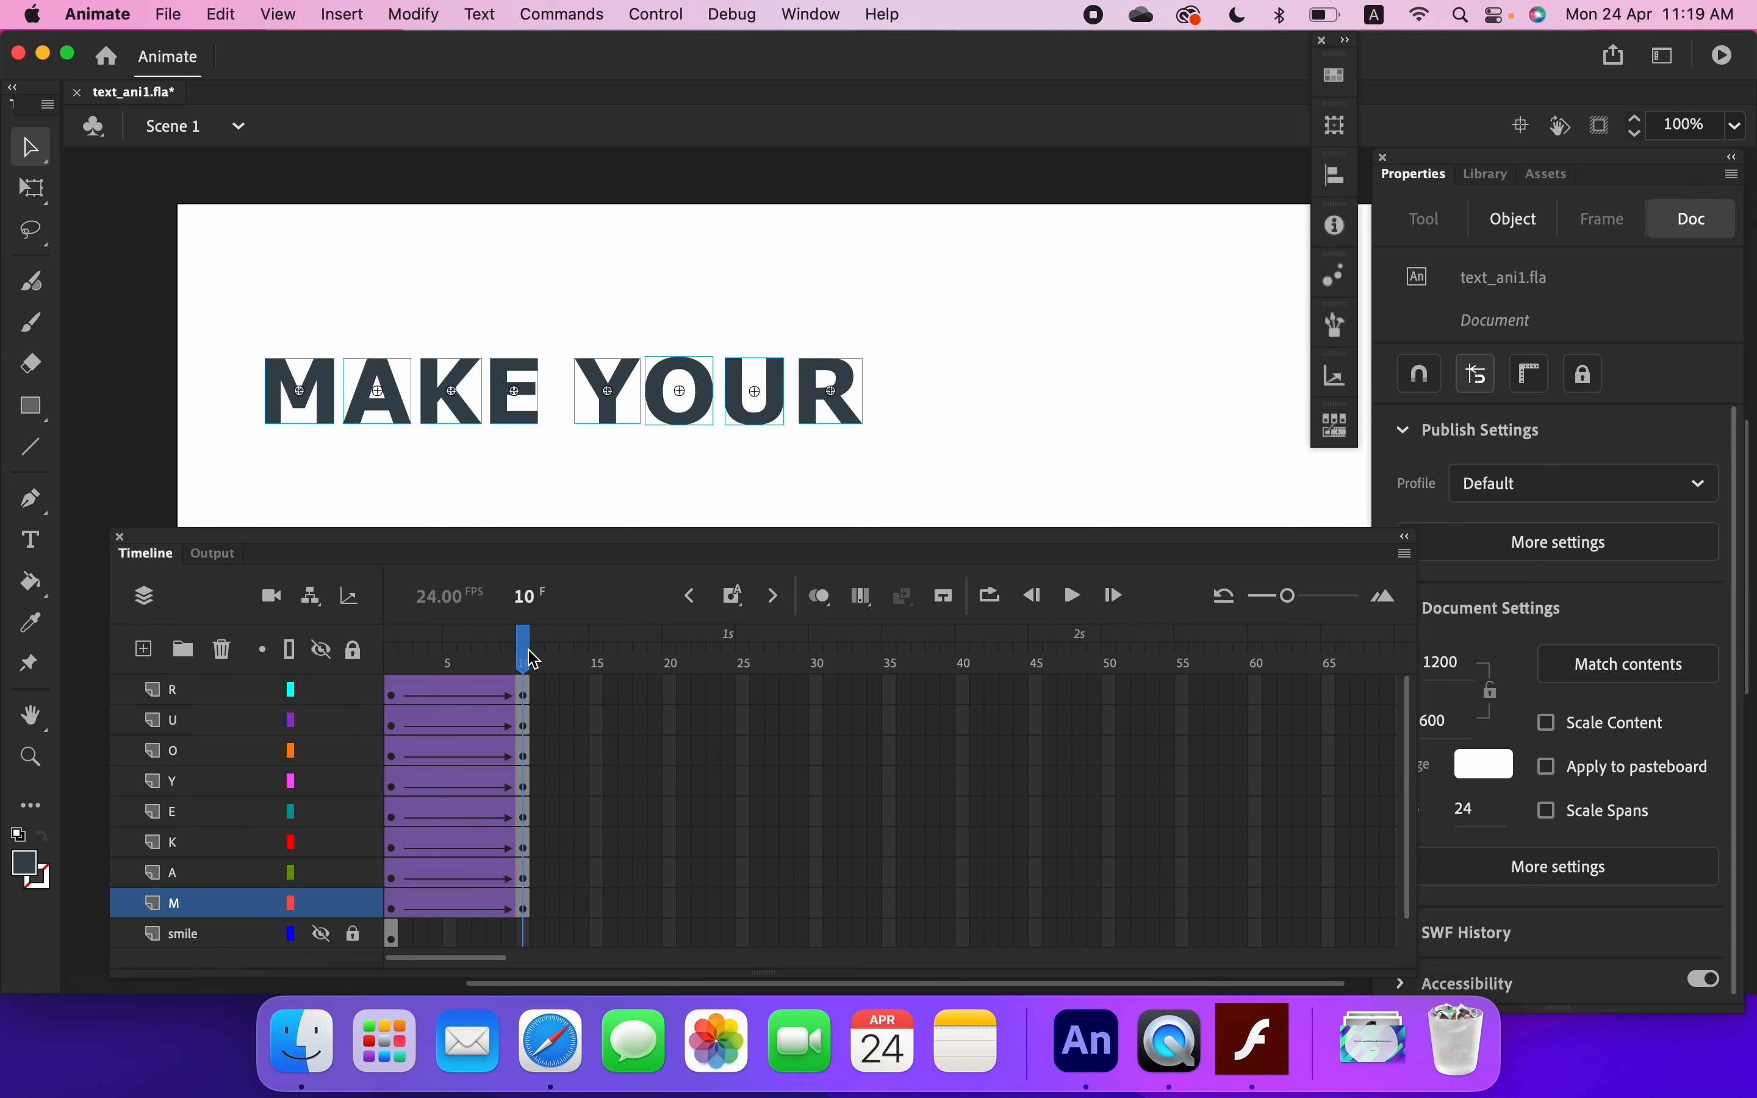
drag(523, 648, 359, 653)
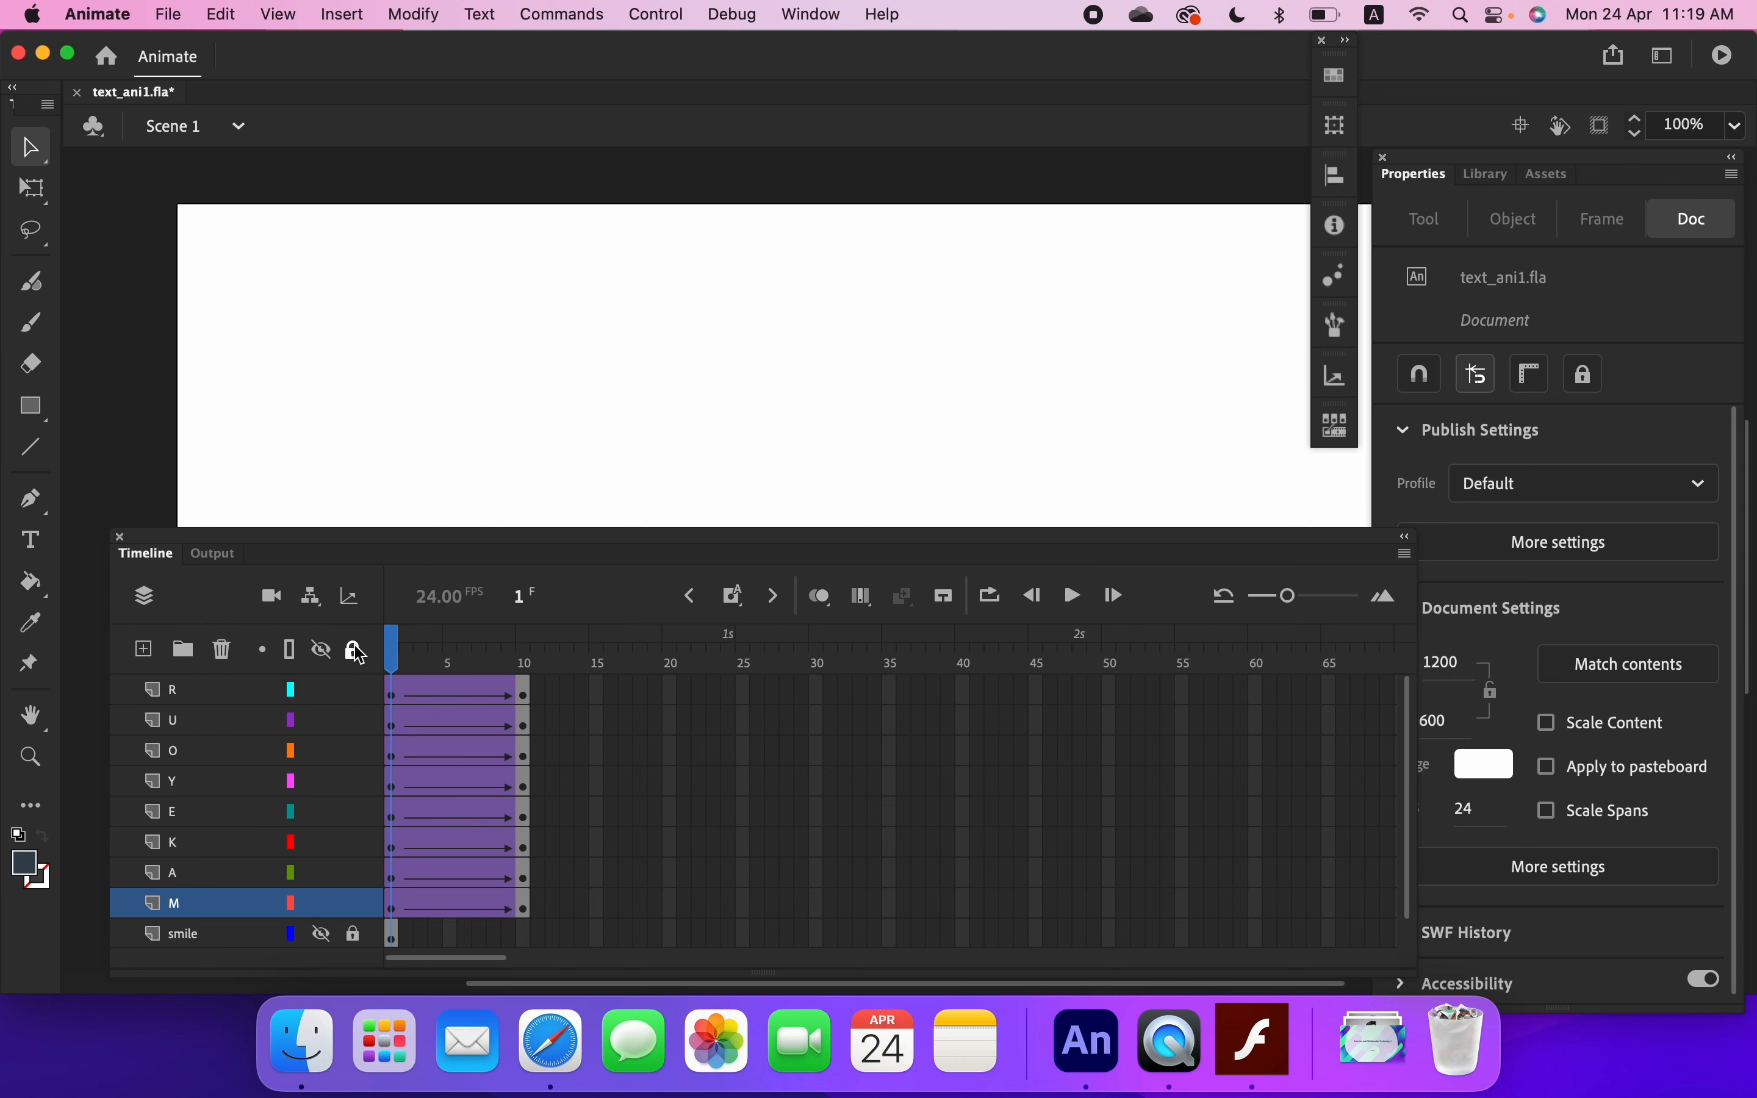
- Select frame 1 on all eight letter layers and enlarge the letters together with Free Transform to about 622 px wide
click(391, 695)
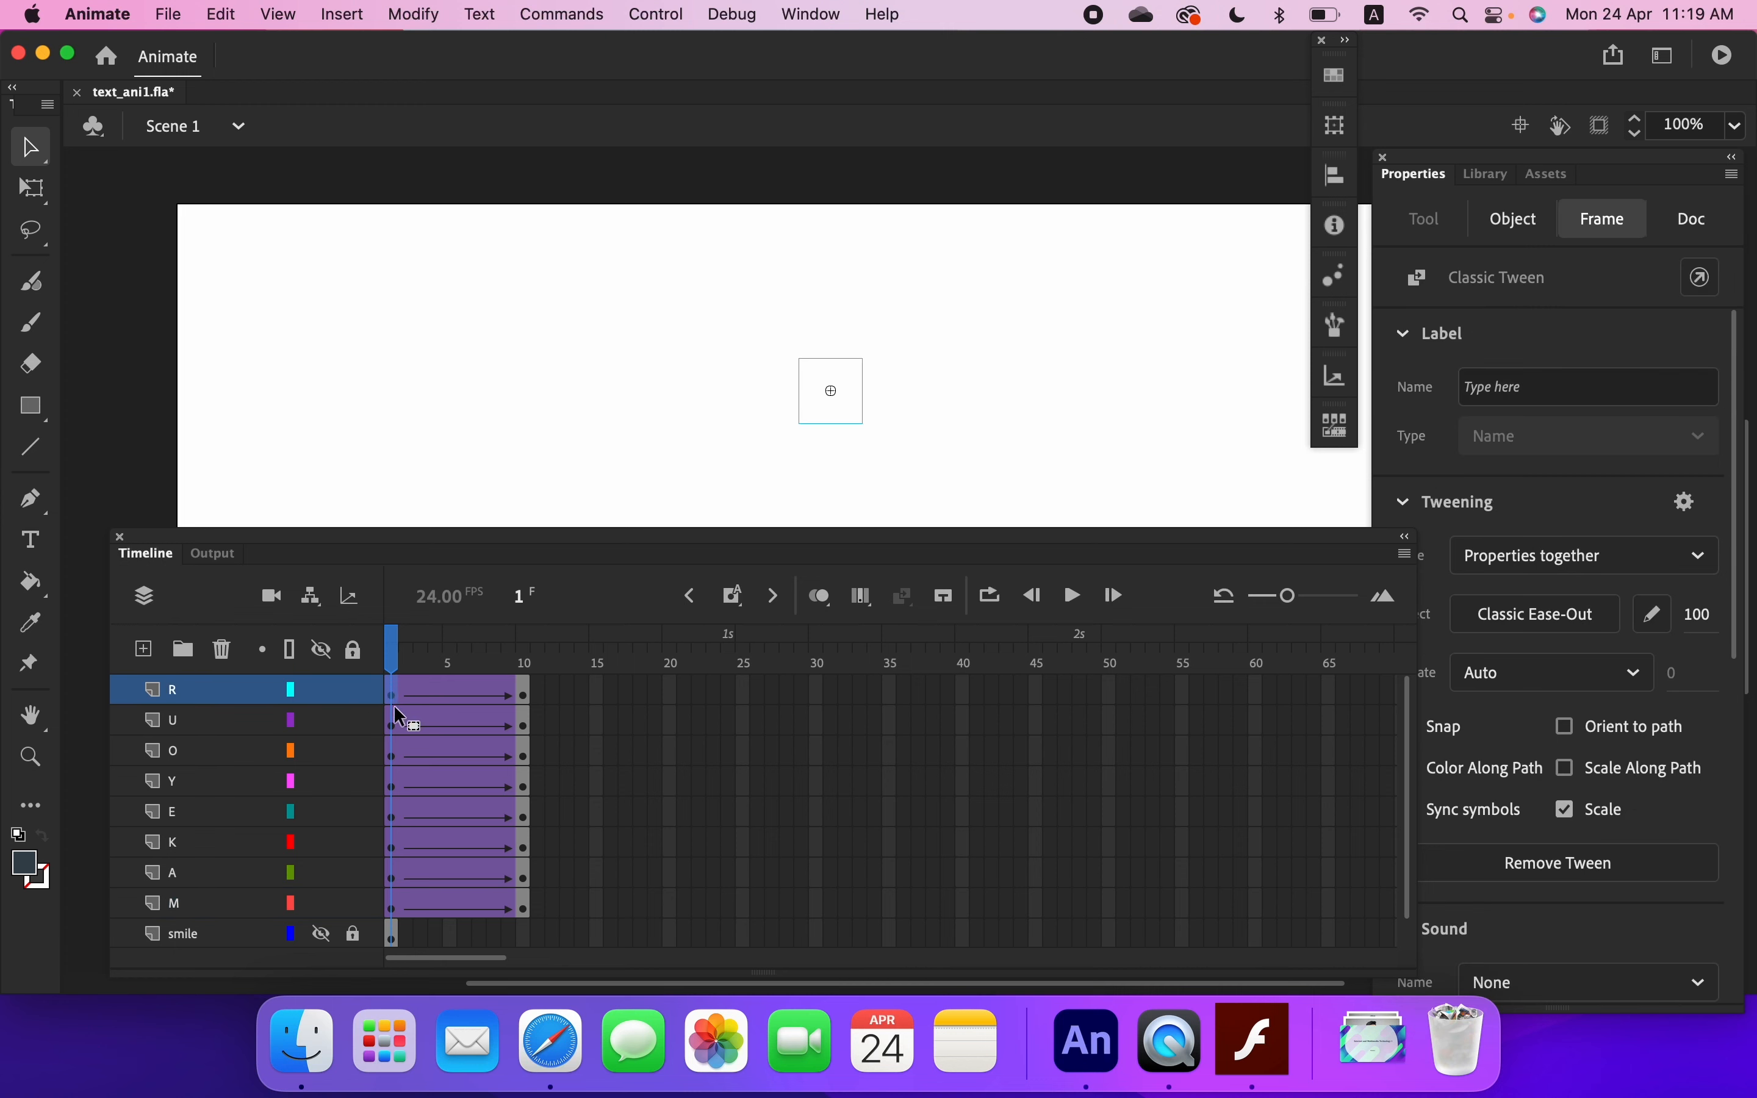
shift+click(396, 728)
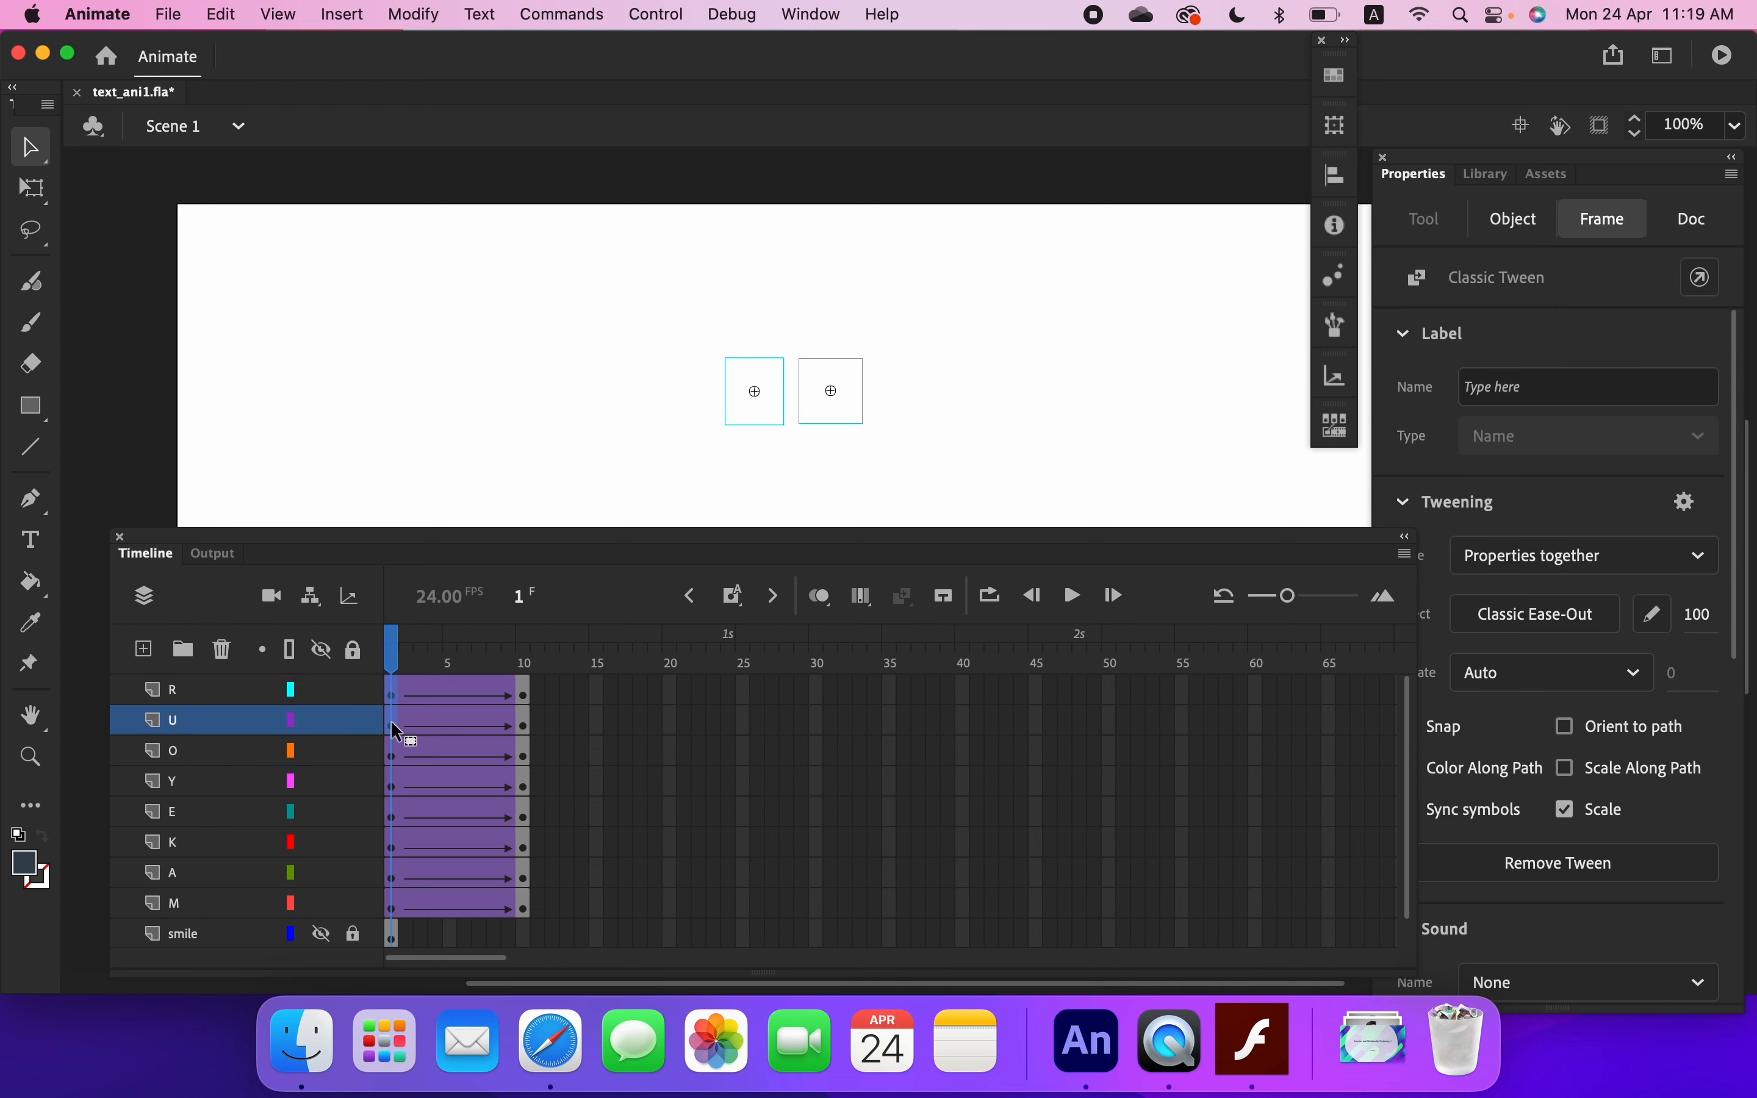
shift+click(393, 755)
shift+click(392, 786)
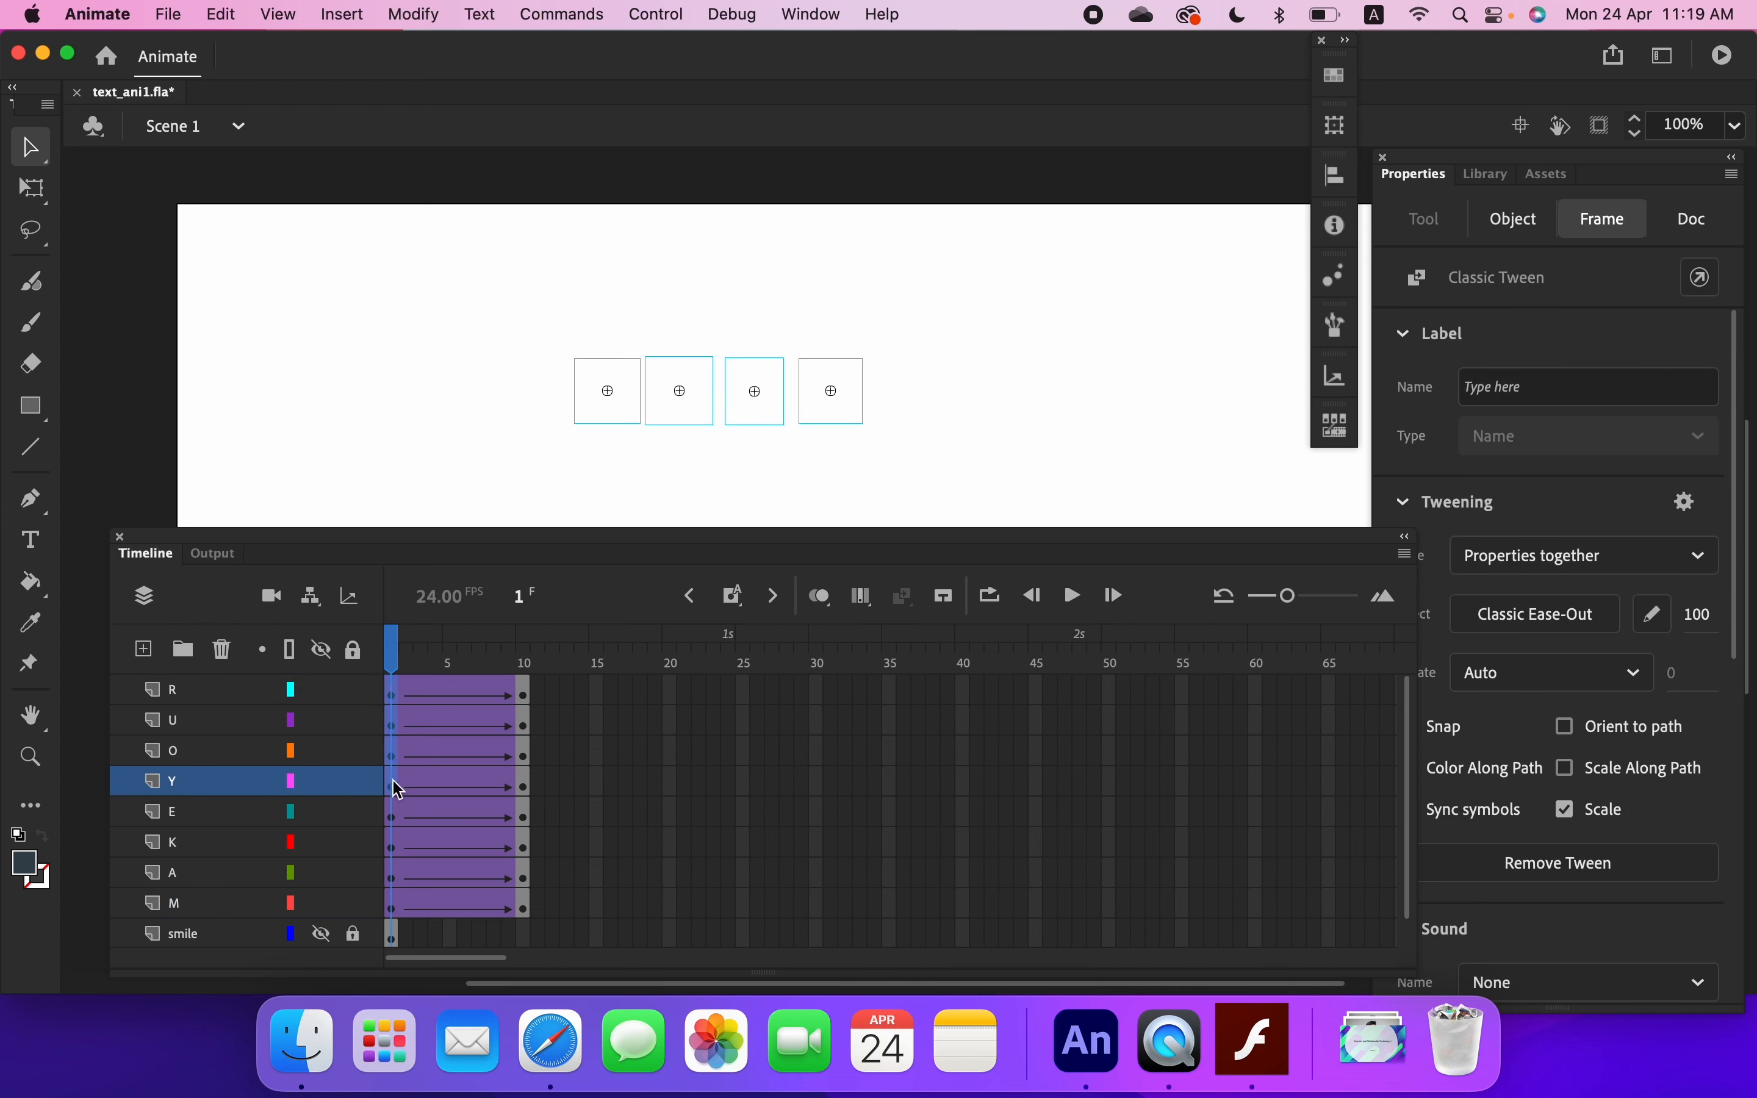
shift+click(398, 819)
shift+click(394, 846)
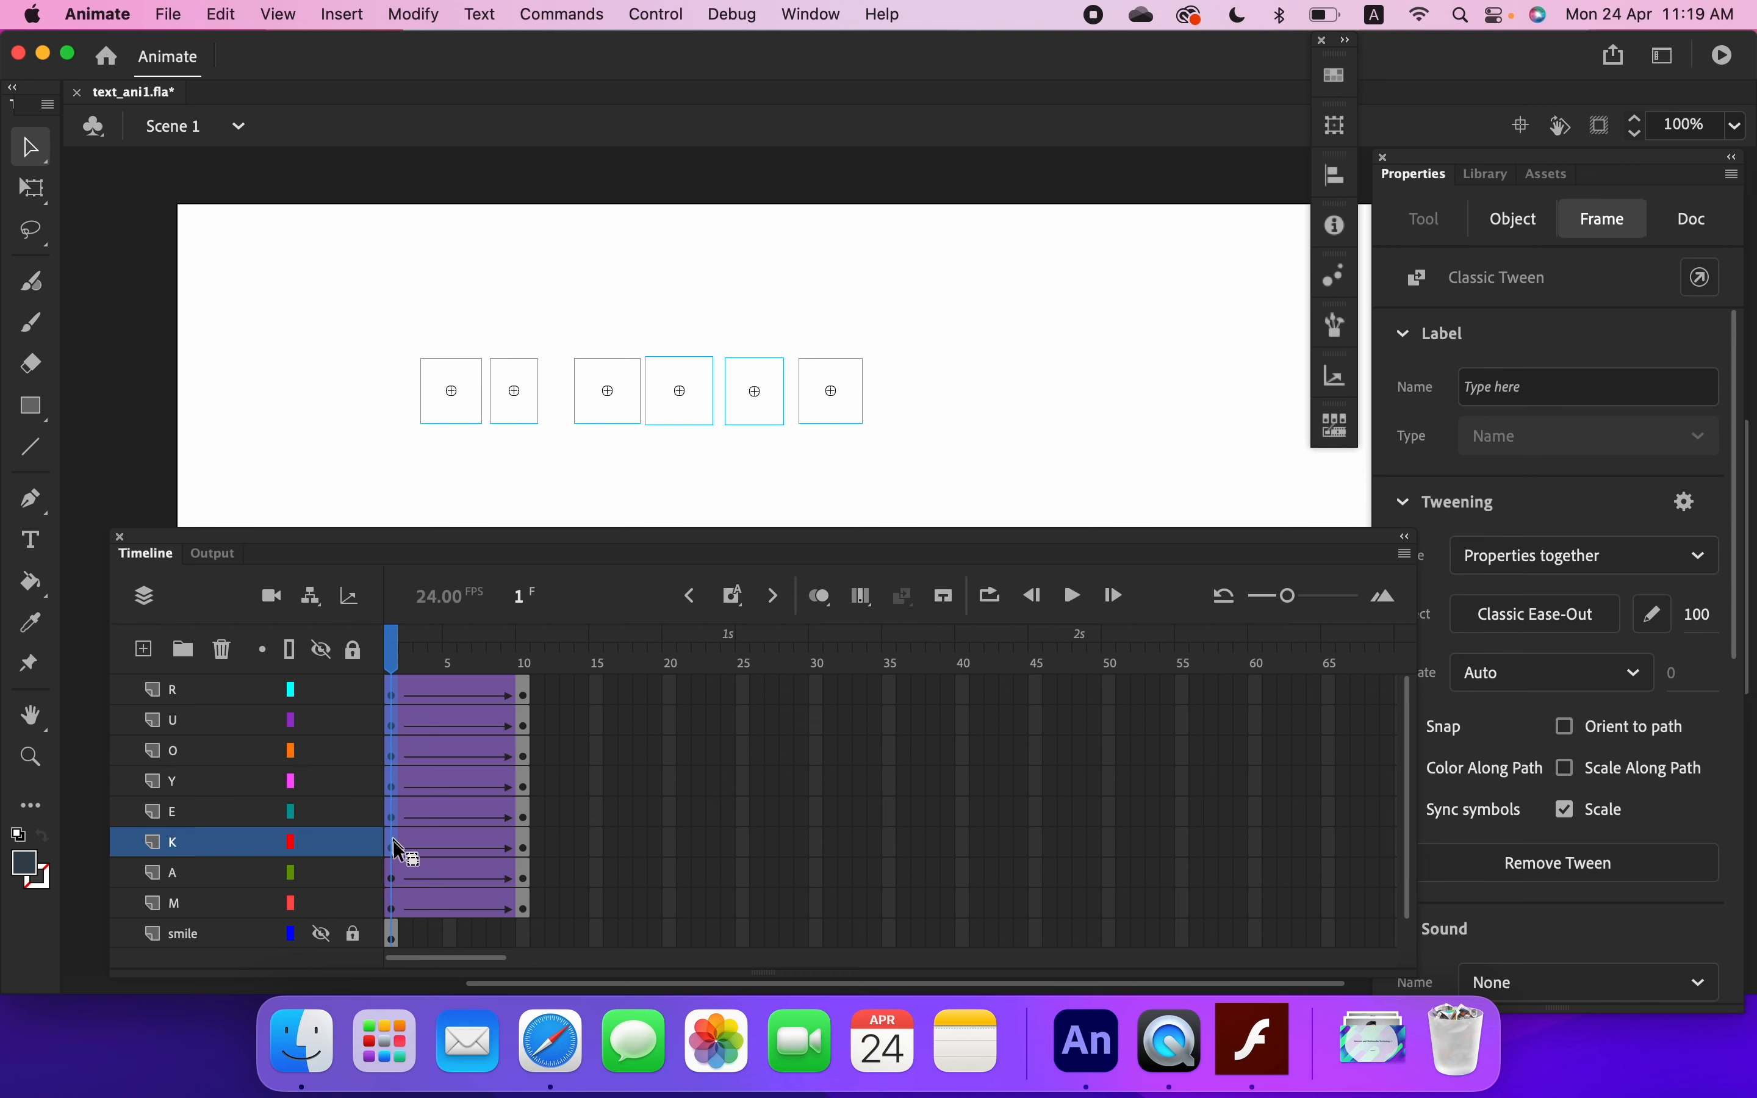
shift+click(396, 879)
shift+click(393, 906)
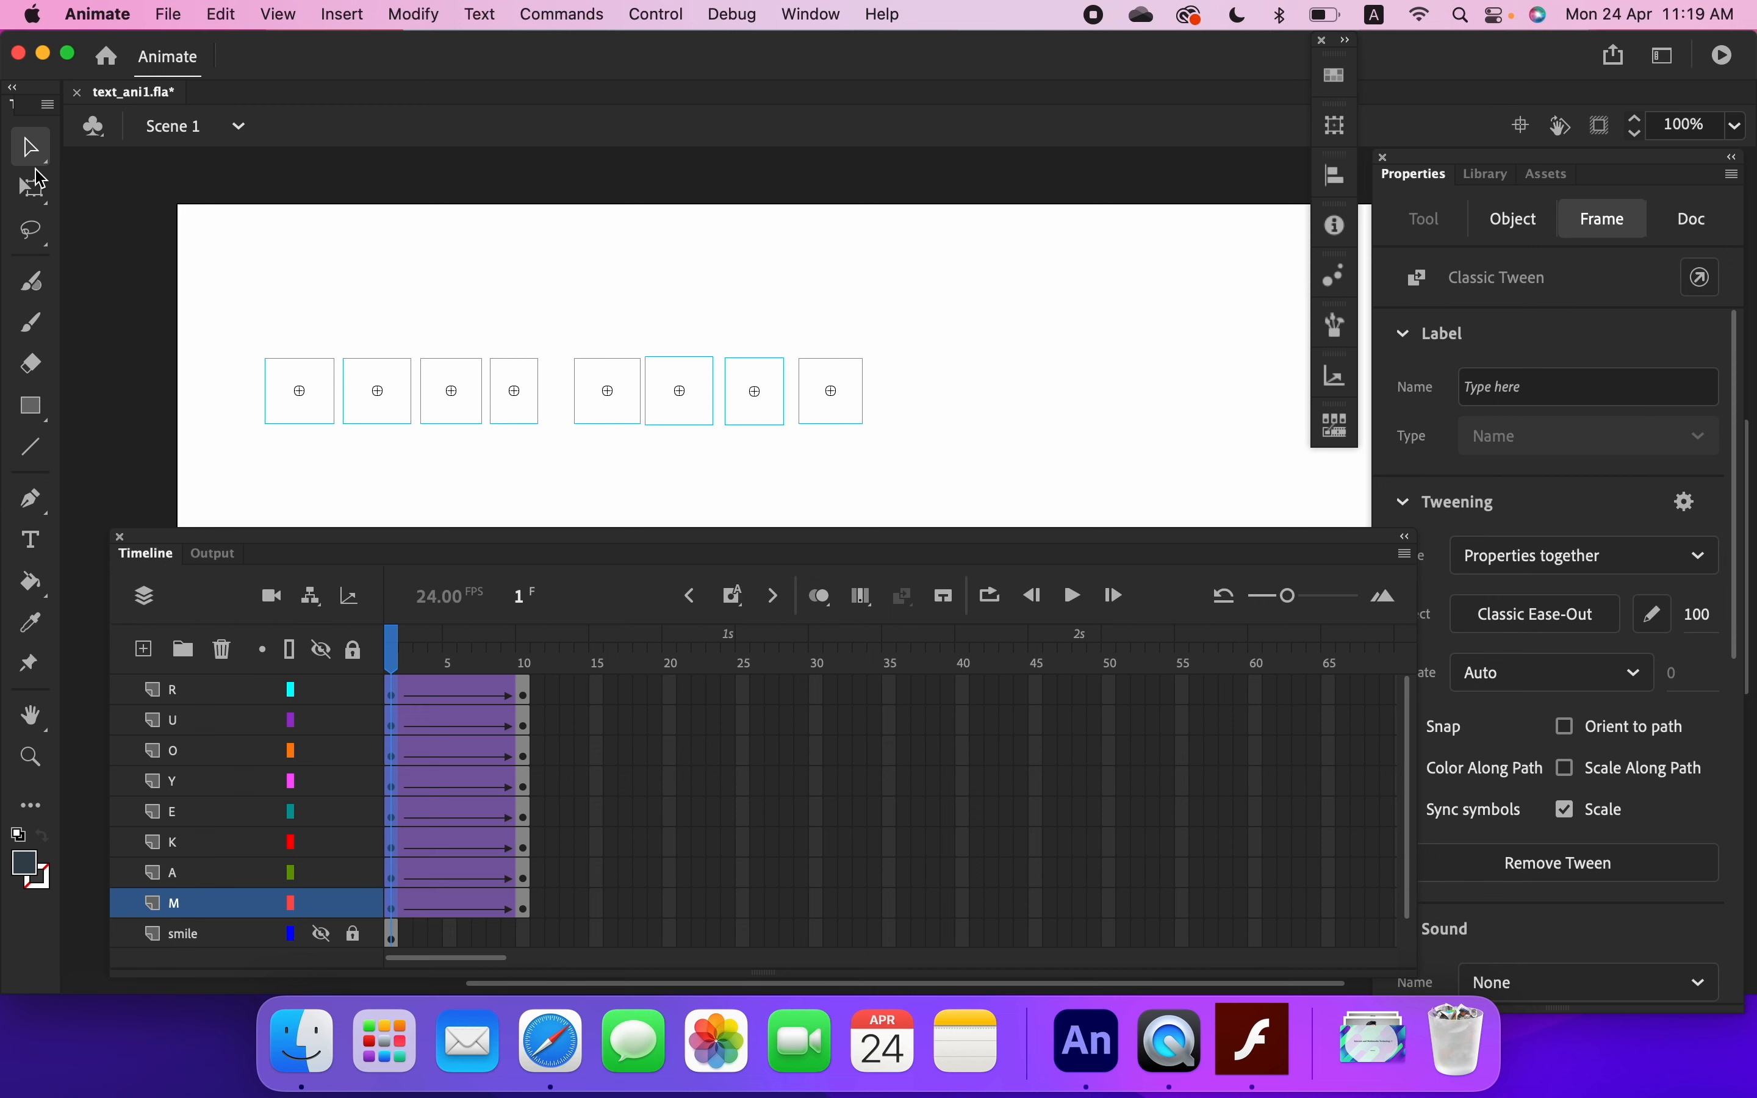
click(33, 189)
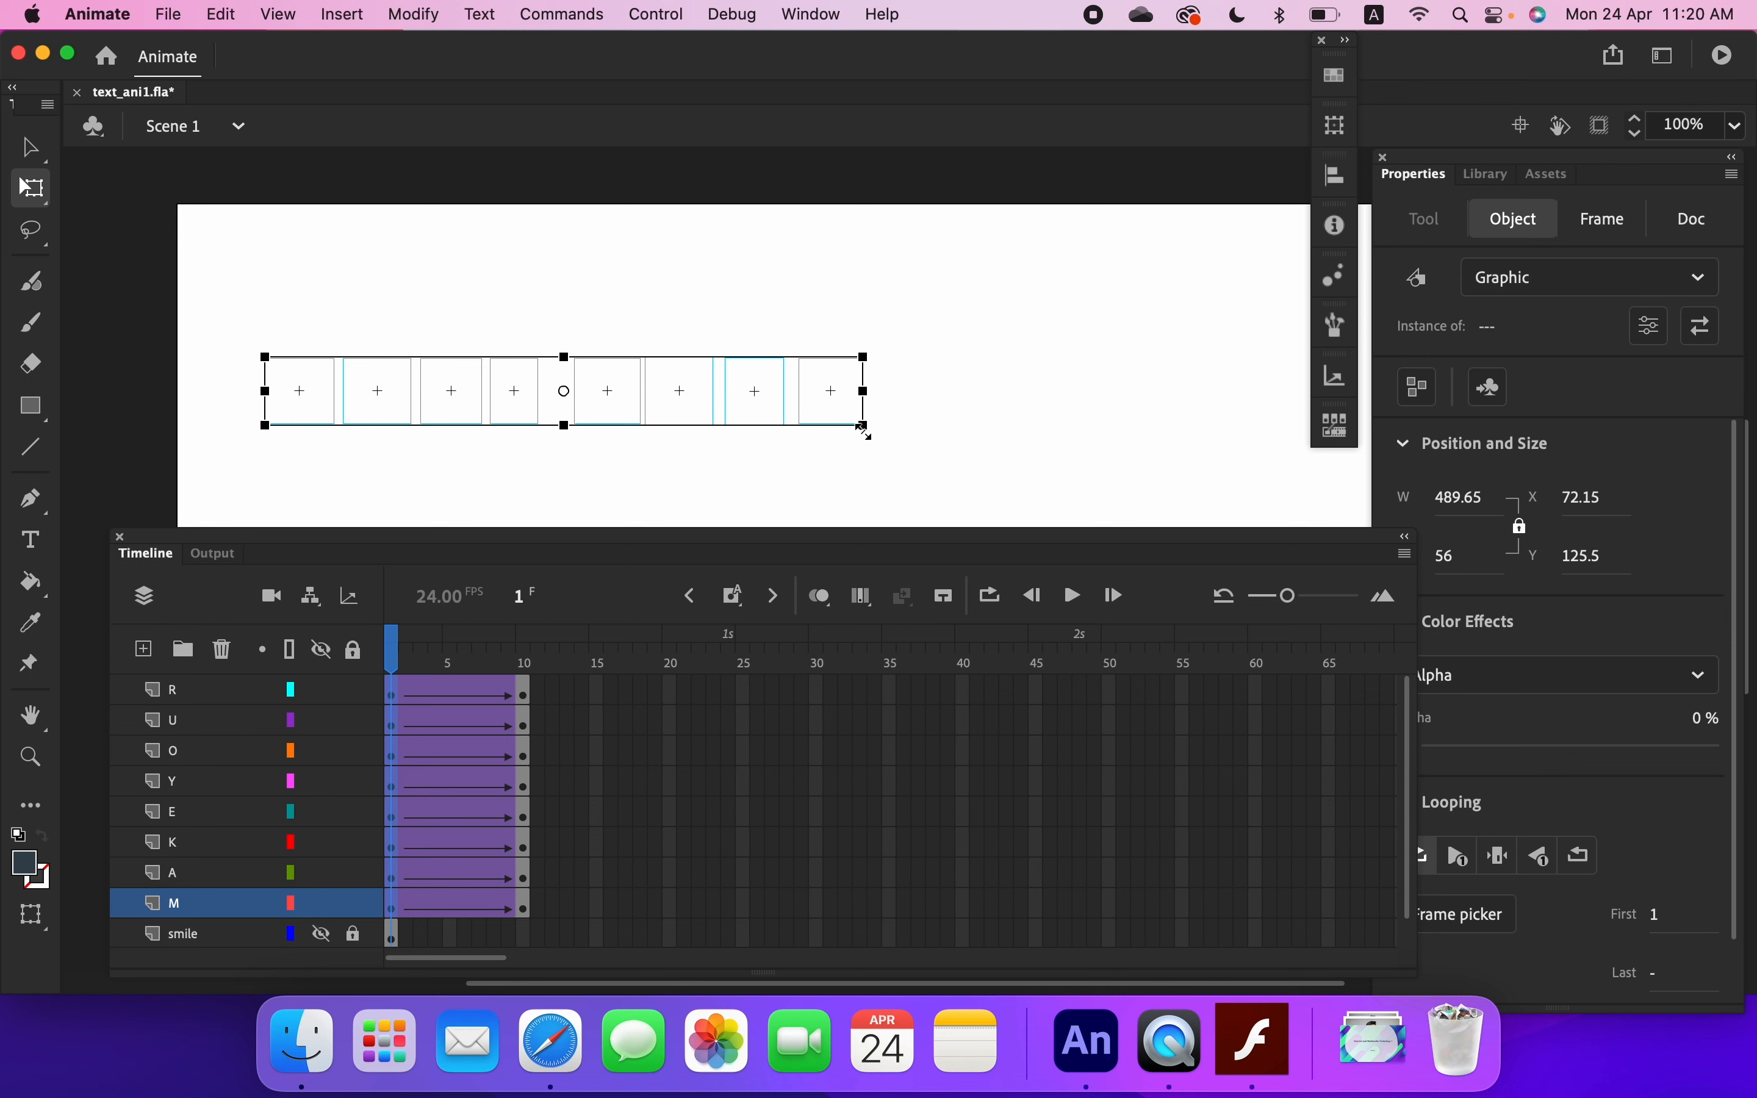
drag(864, 429, 943, 469)
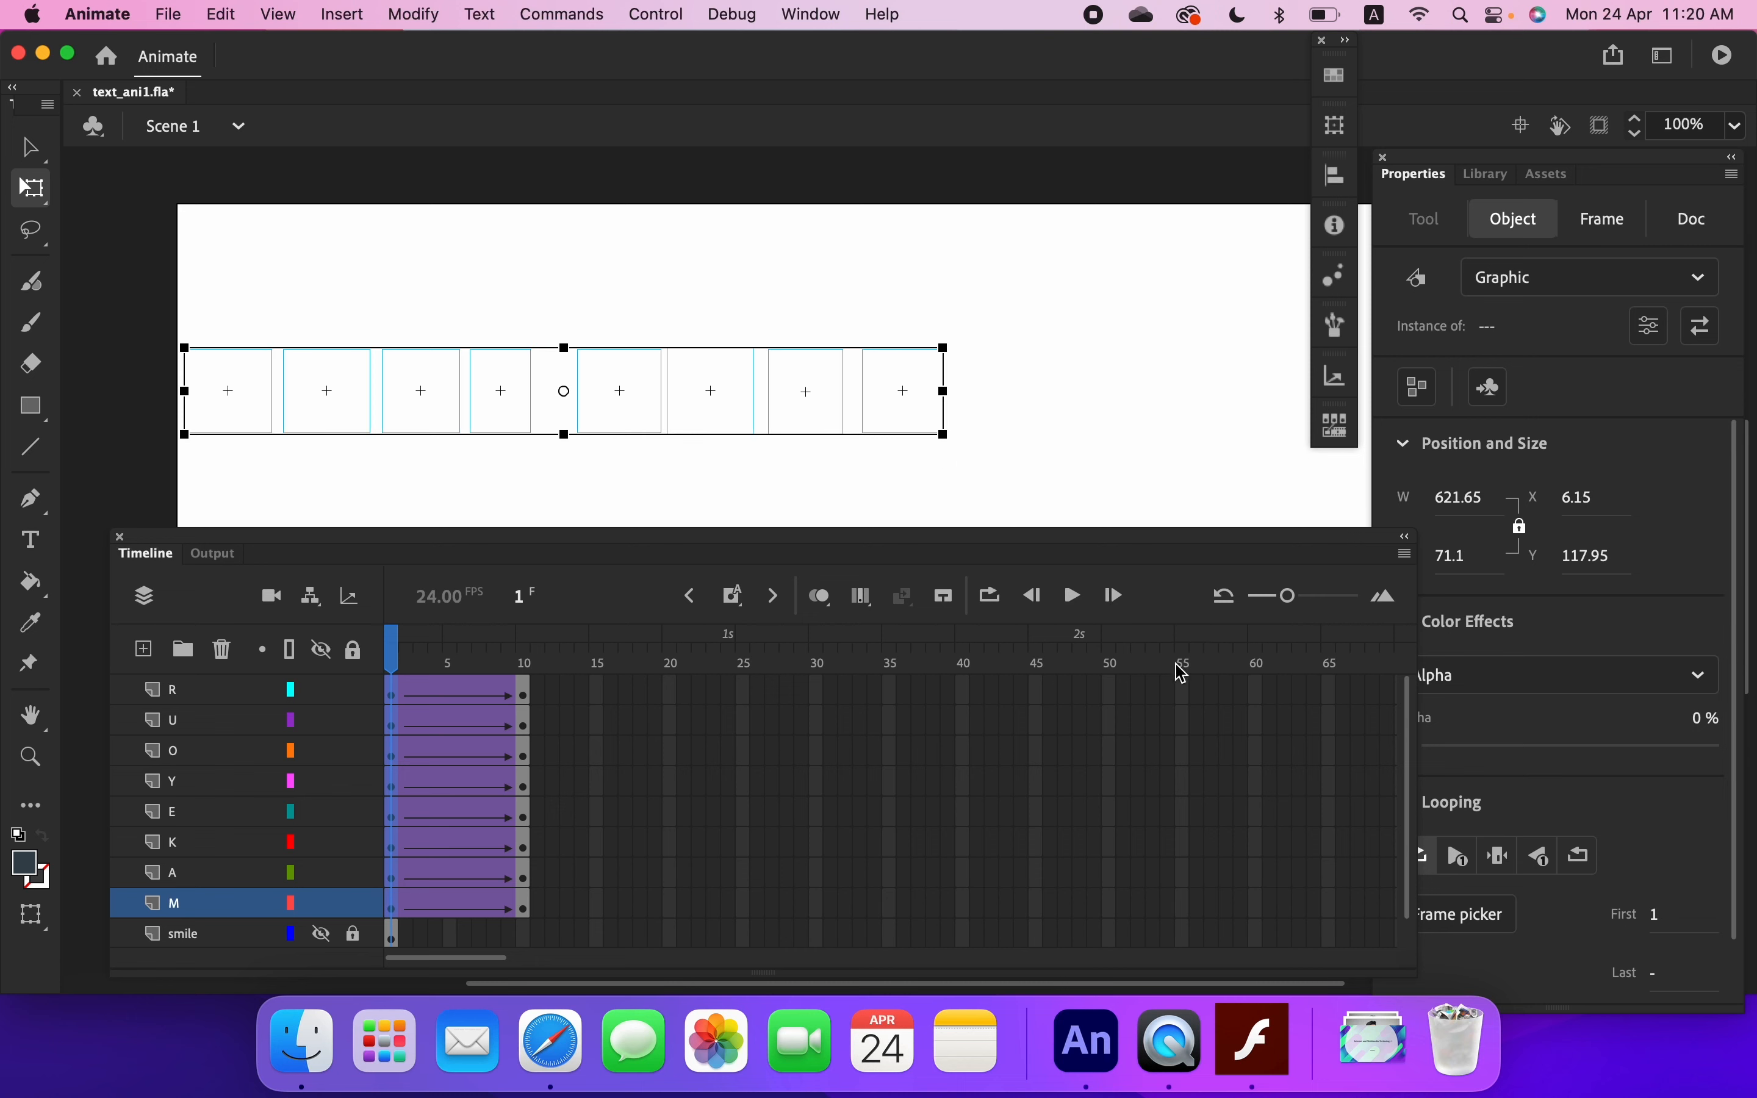
- Play the timeline to check the combined scale and fade of the letters
click(1072, 595)
click(1080, 601)
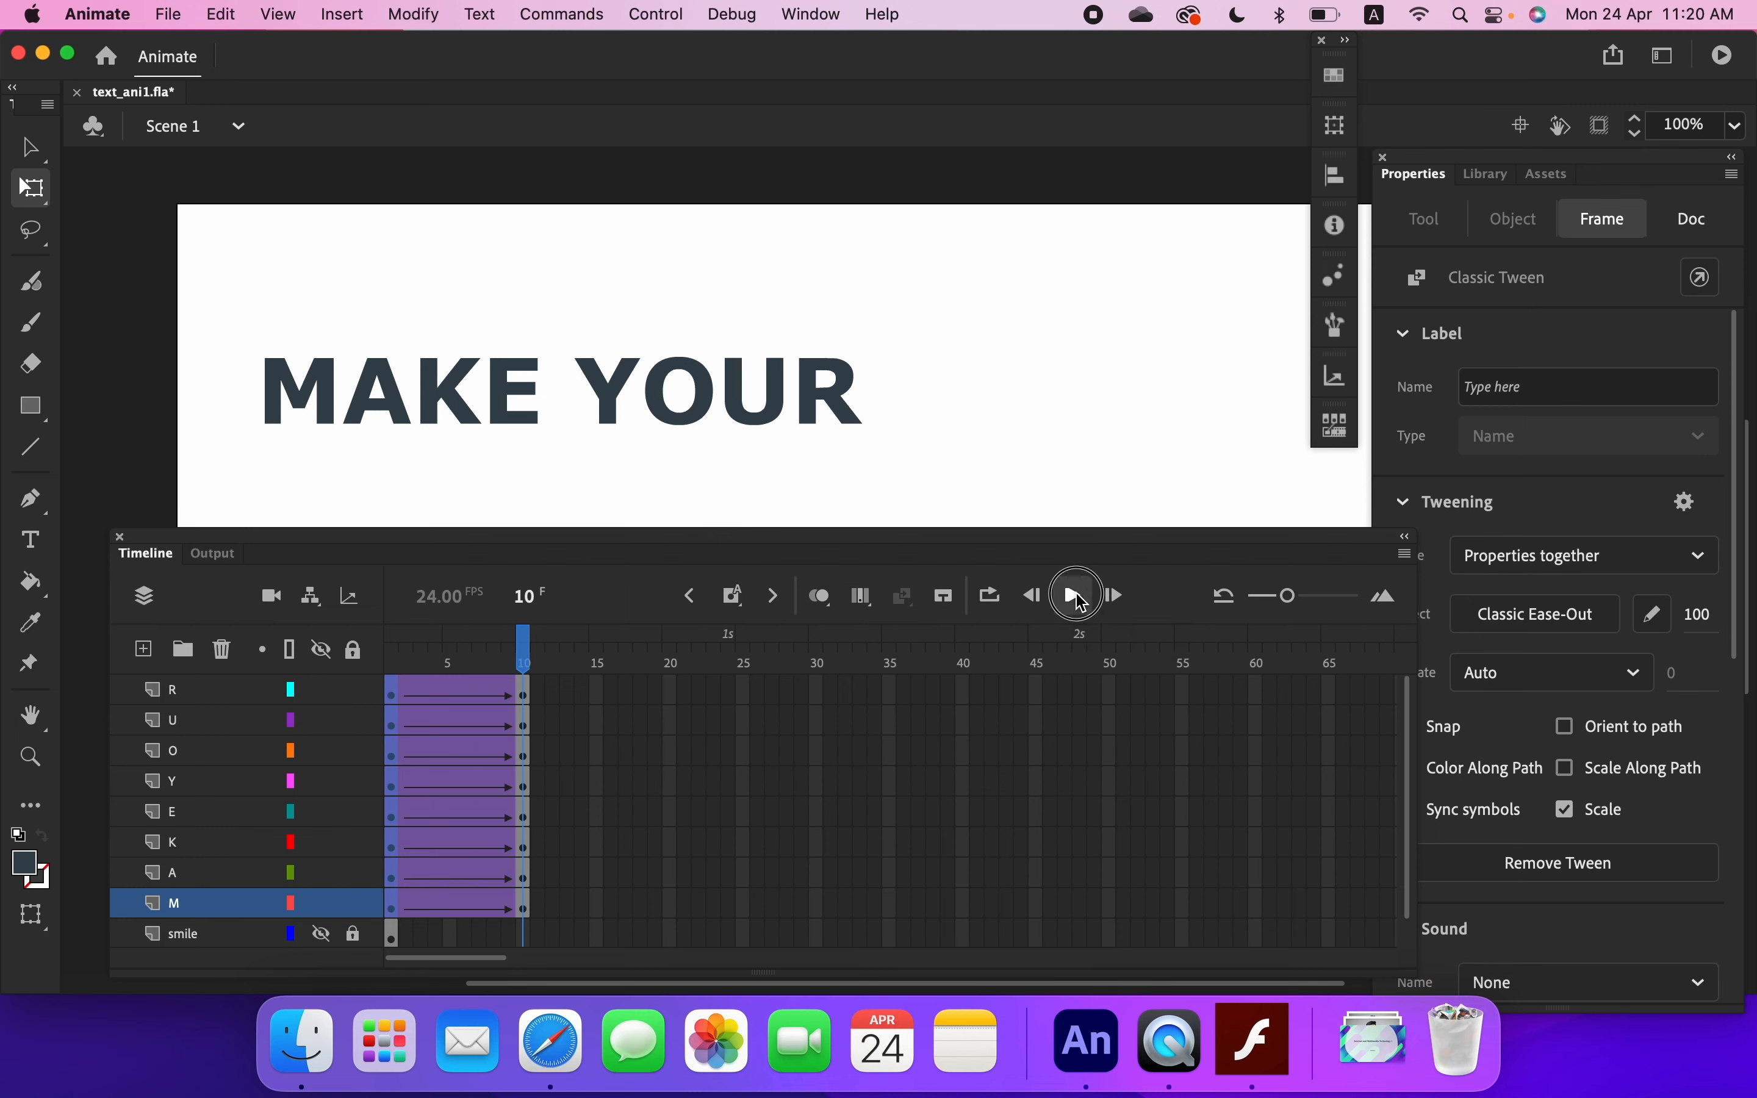
click(1080, 601)
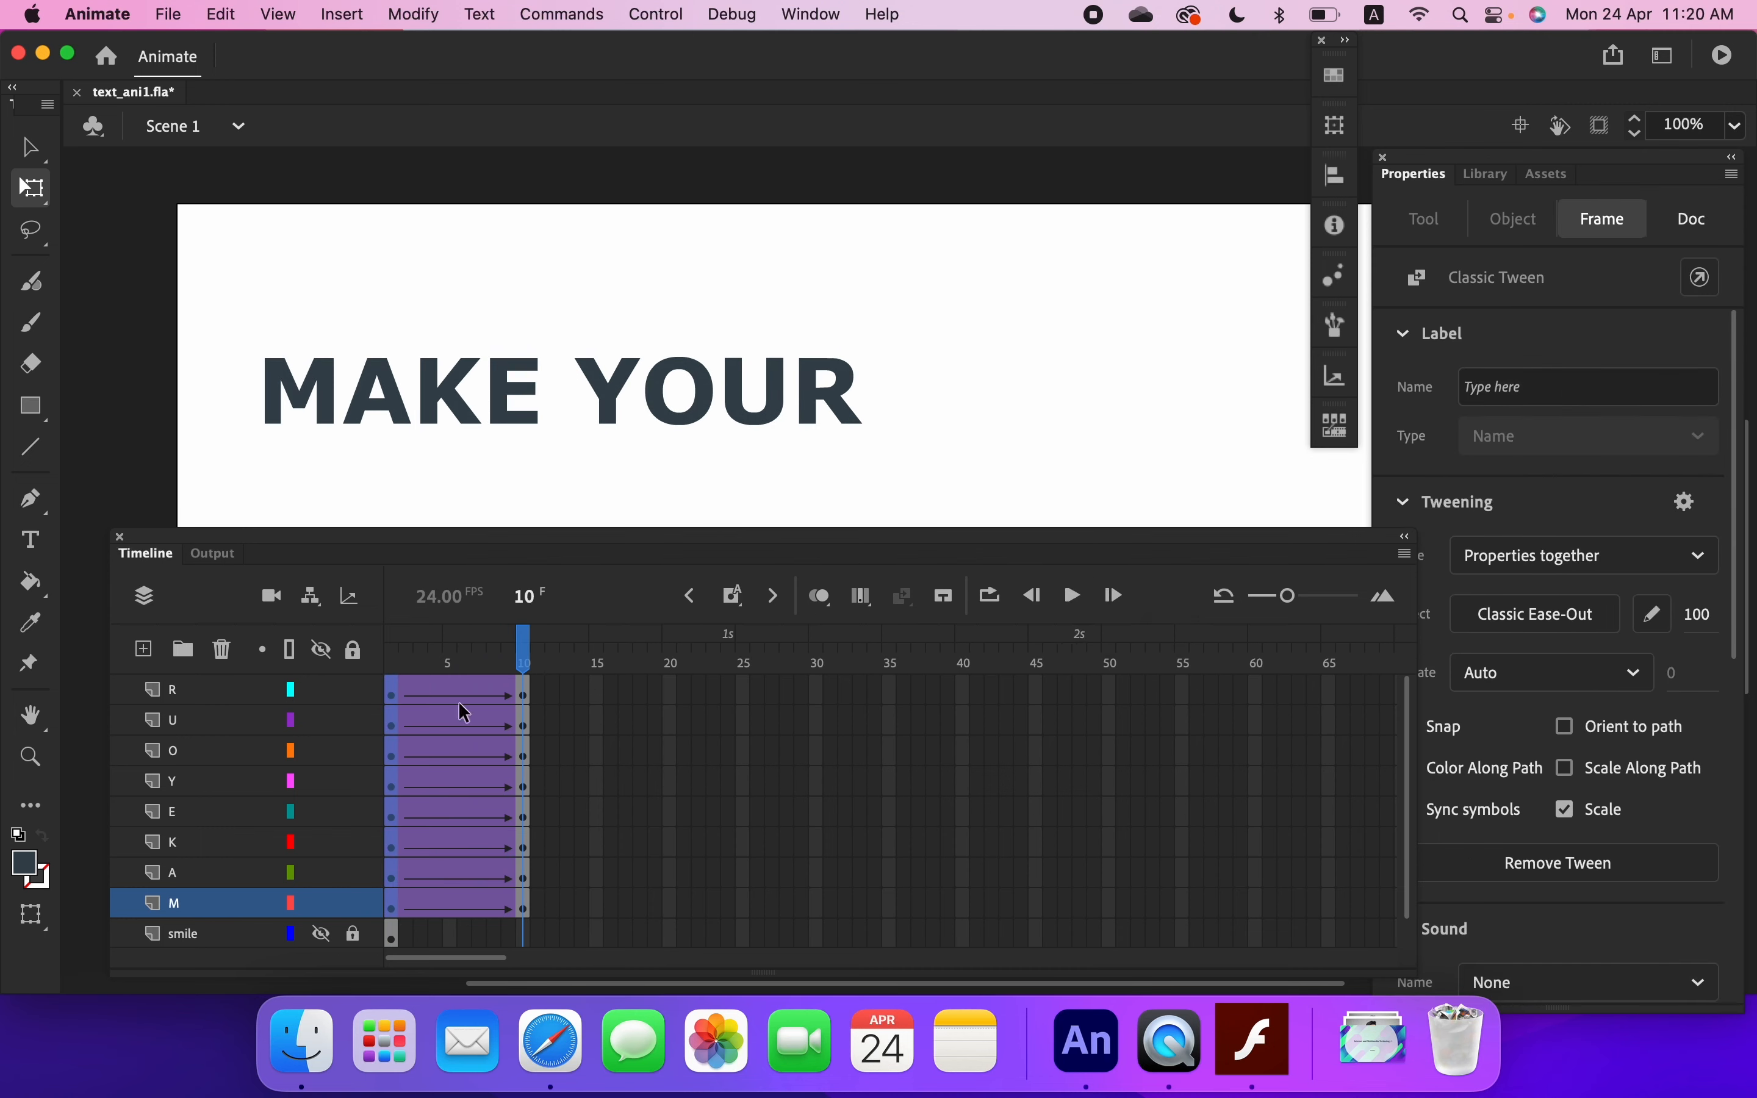
- Stagger the tweens so A, K, E, Y, O, U and R start at frames 4, 10, 15, 20, 25, 30 and 35, and preview them
click(554, 880)
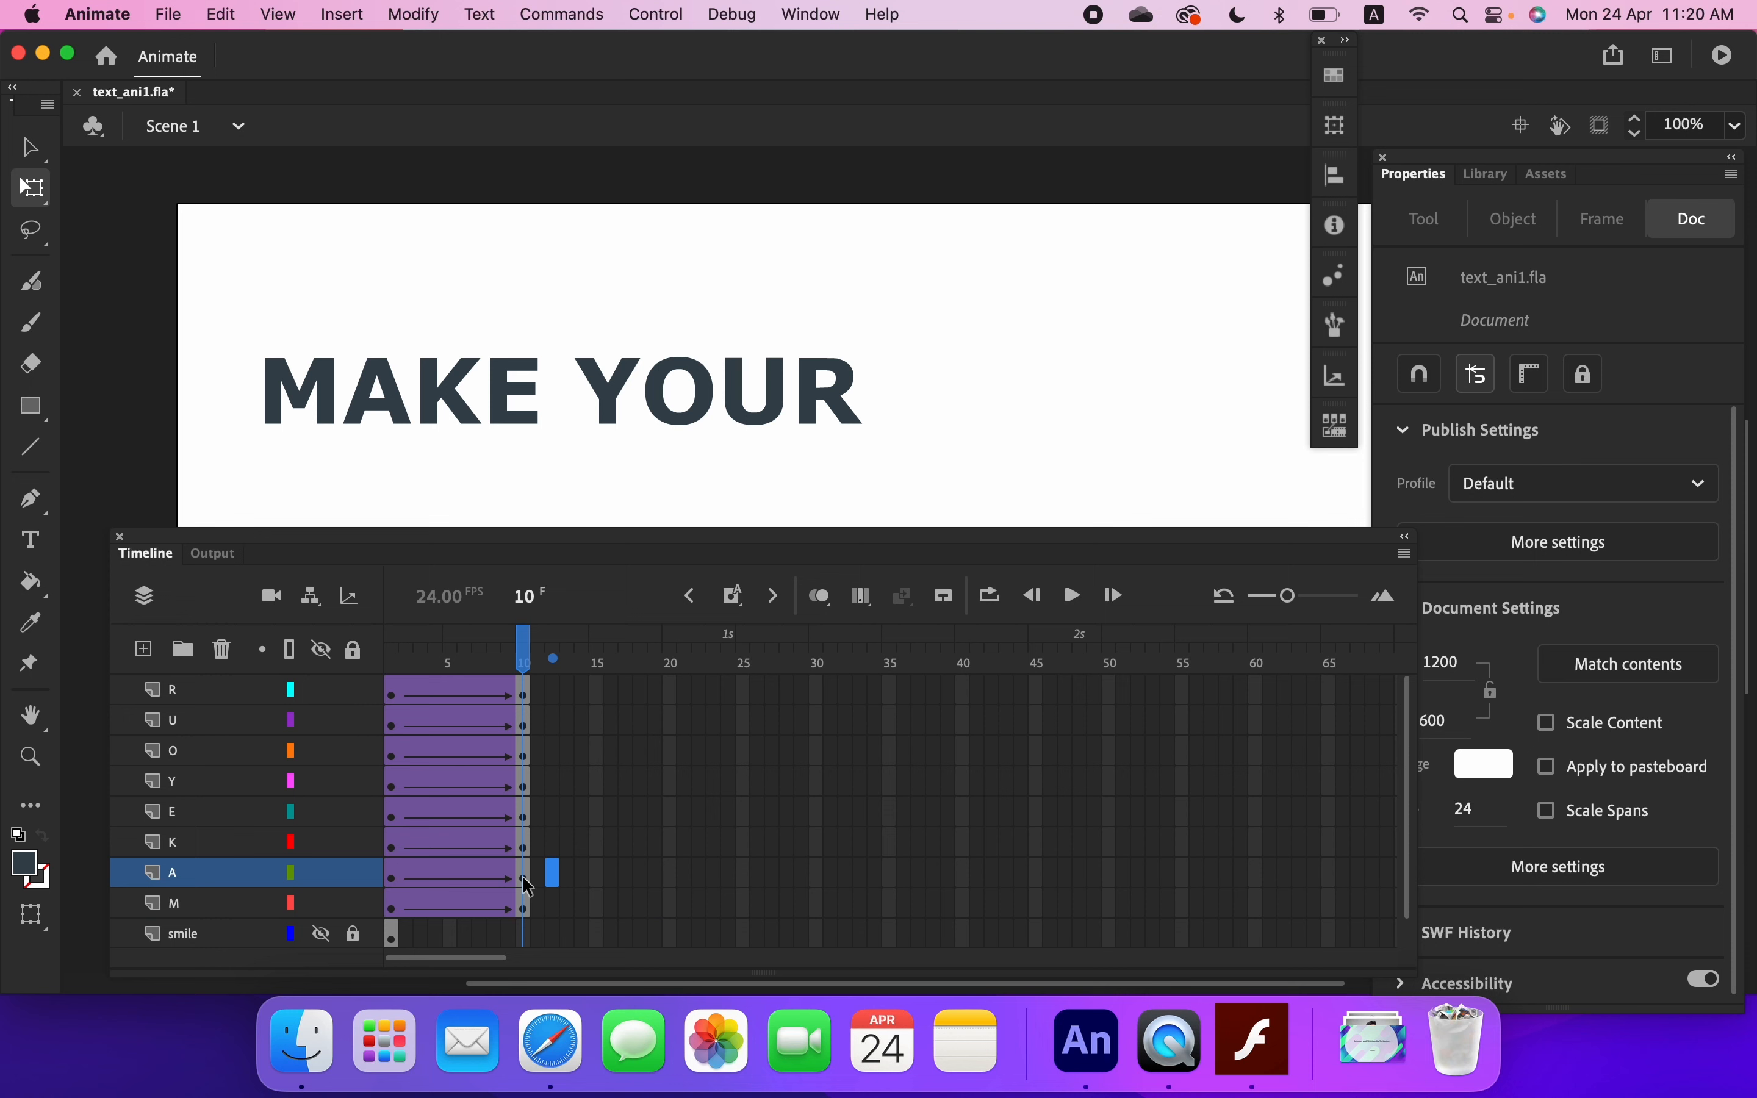
drag(529, 878, 396, 876)
click(392, 873)
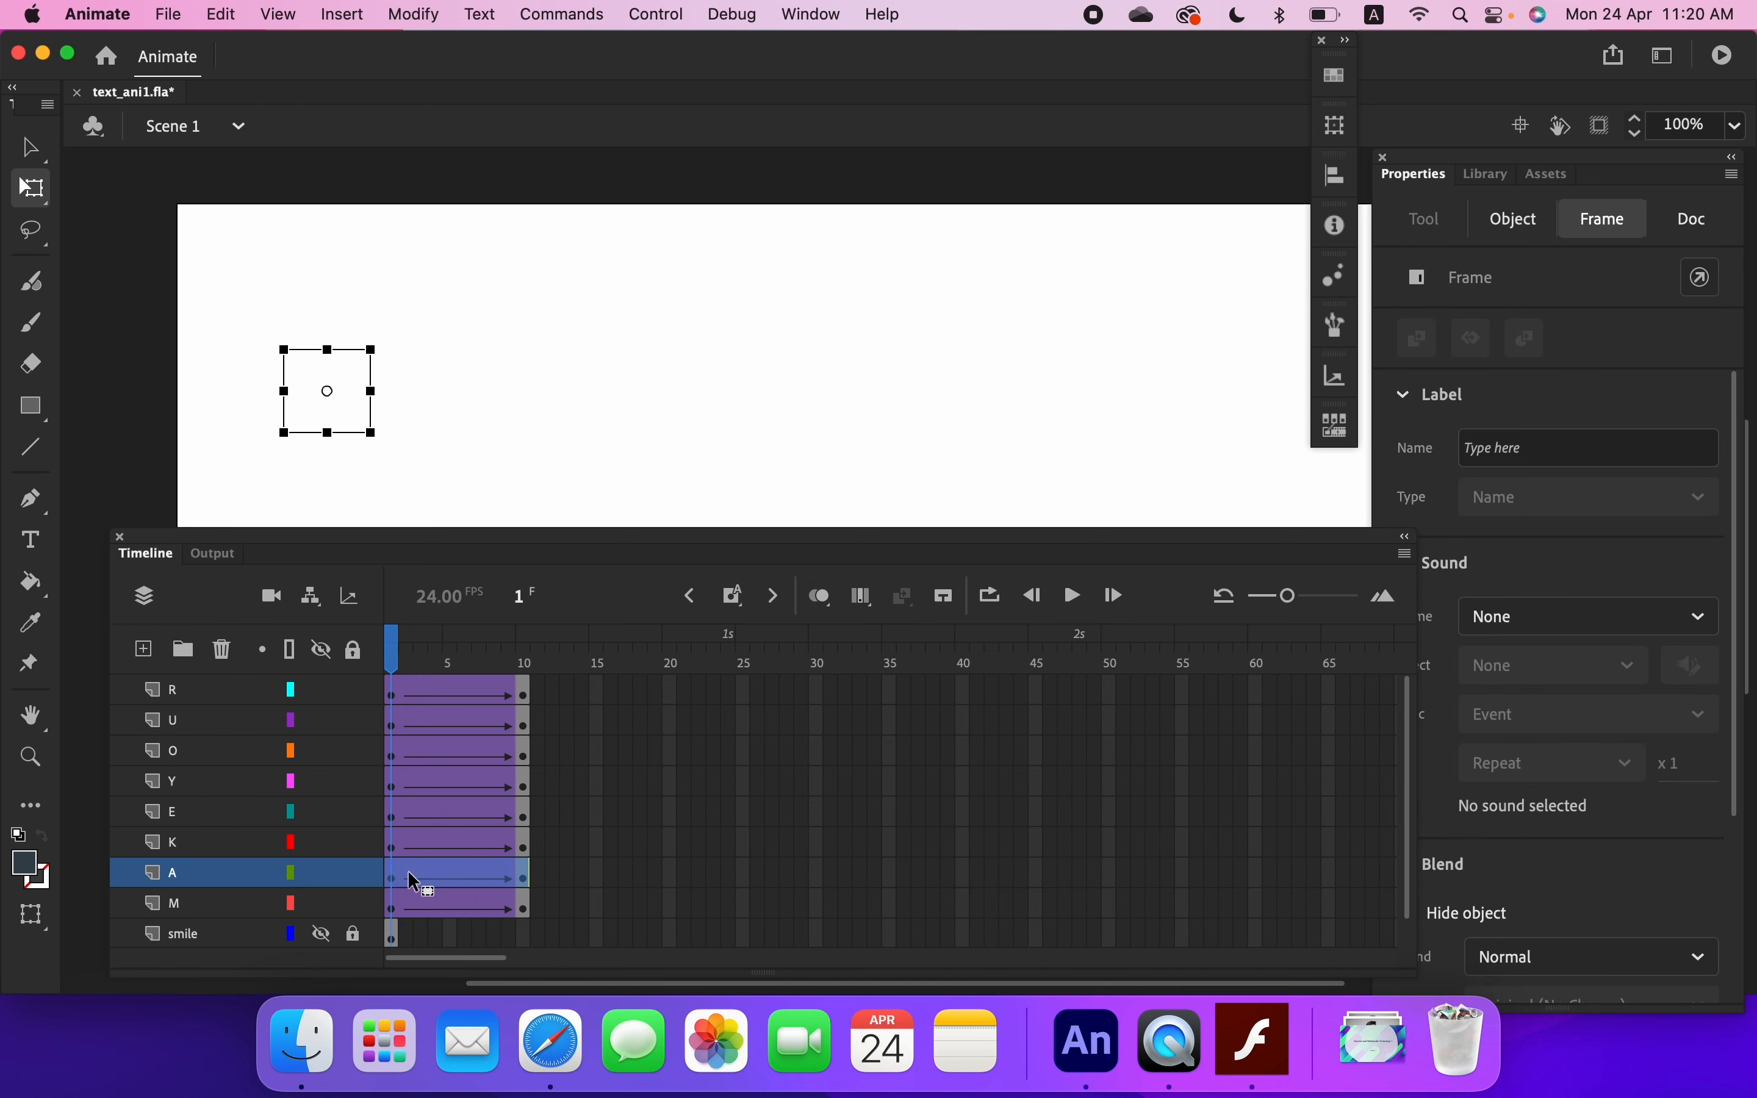
drag(408, 871, 697, 790)
drag(522, 752, 778, 758)
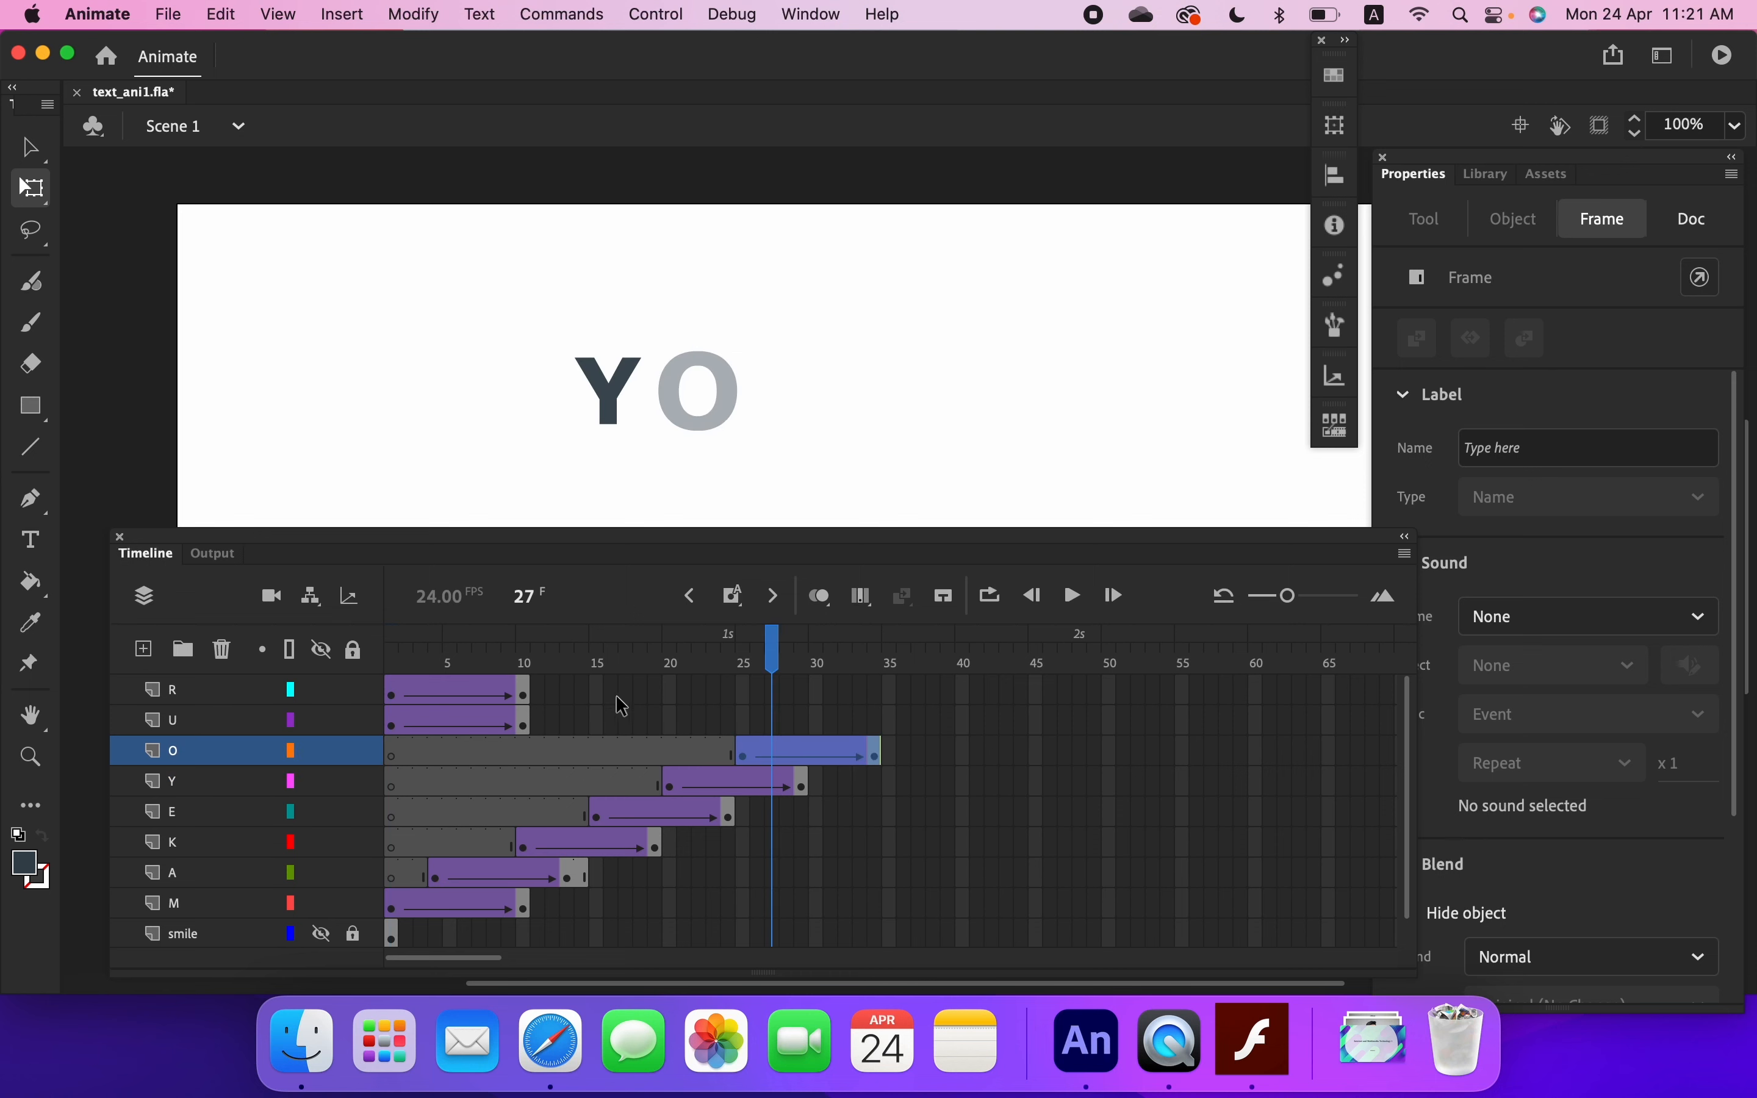
drag(523, 723, 840, 734)
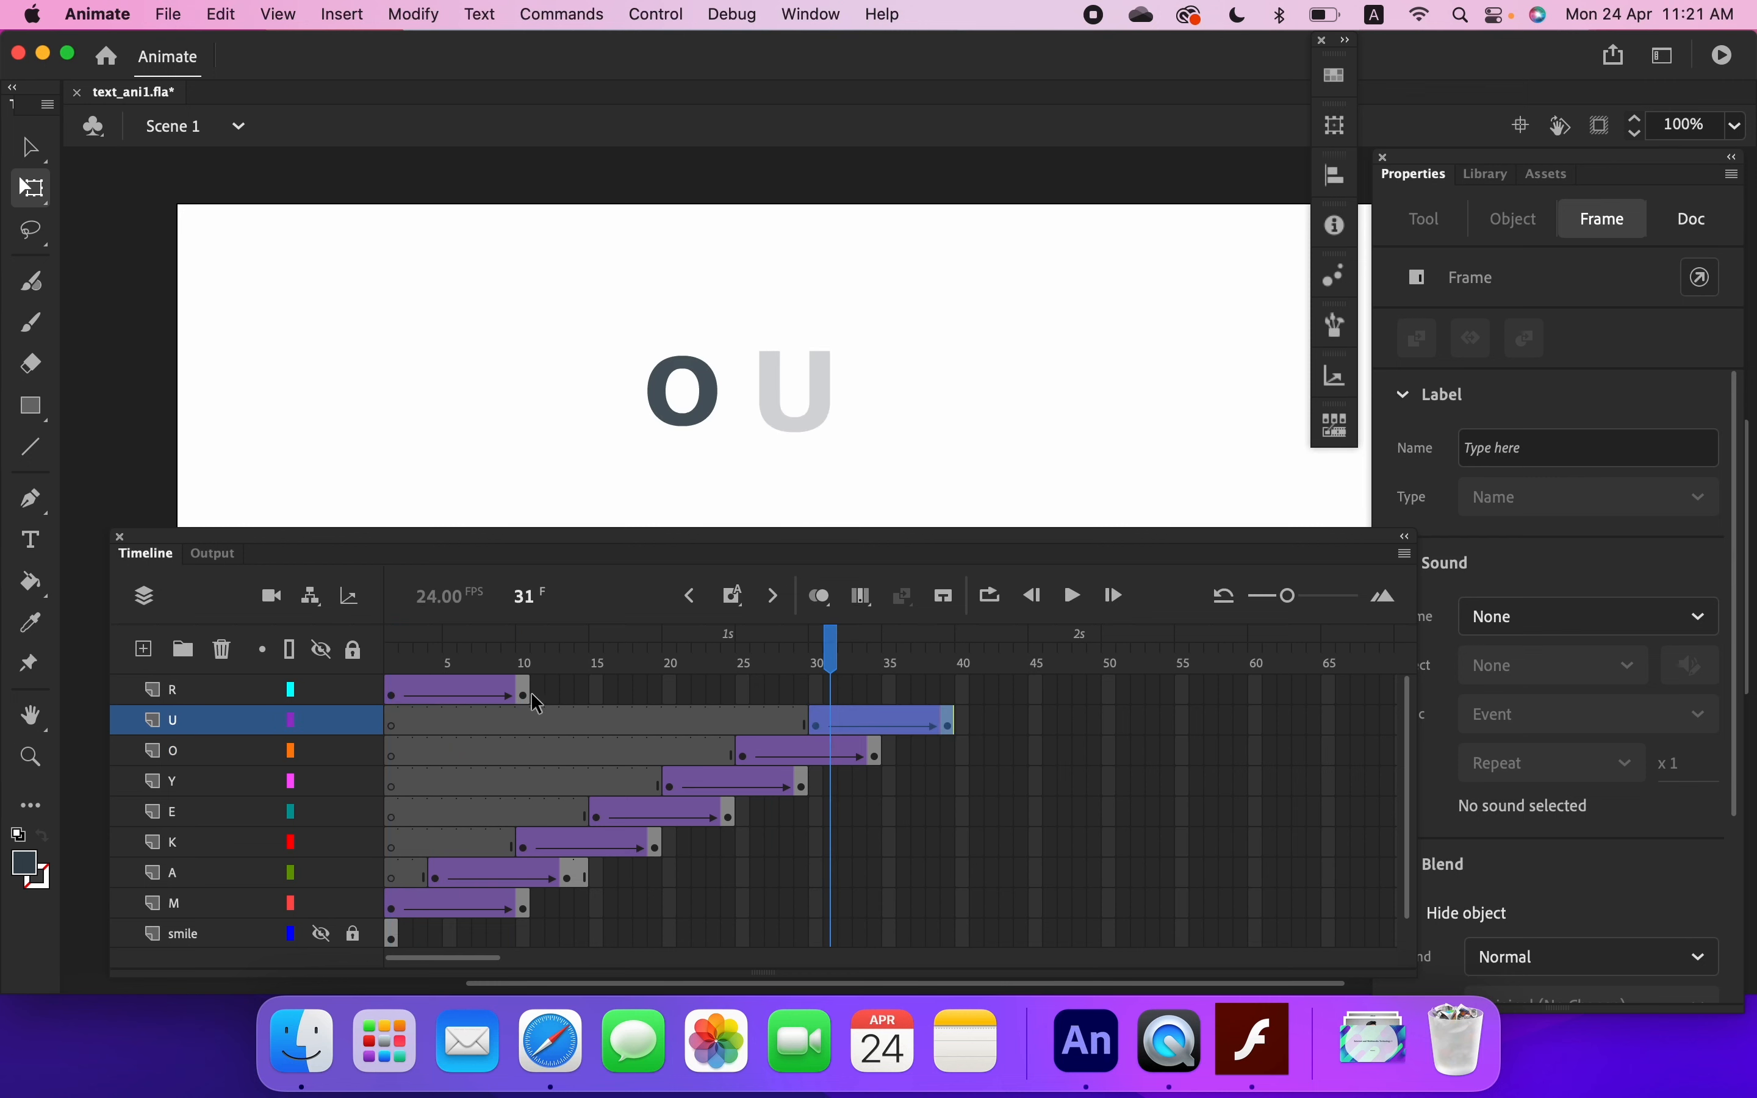
drag(523, 689, 908, 697)
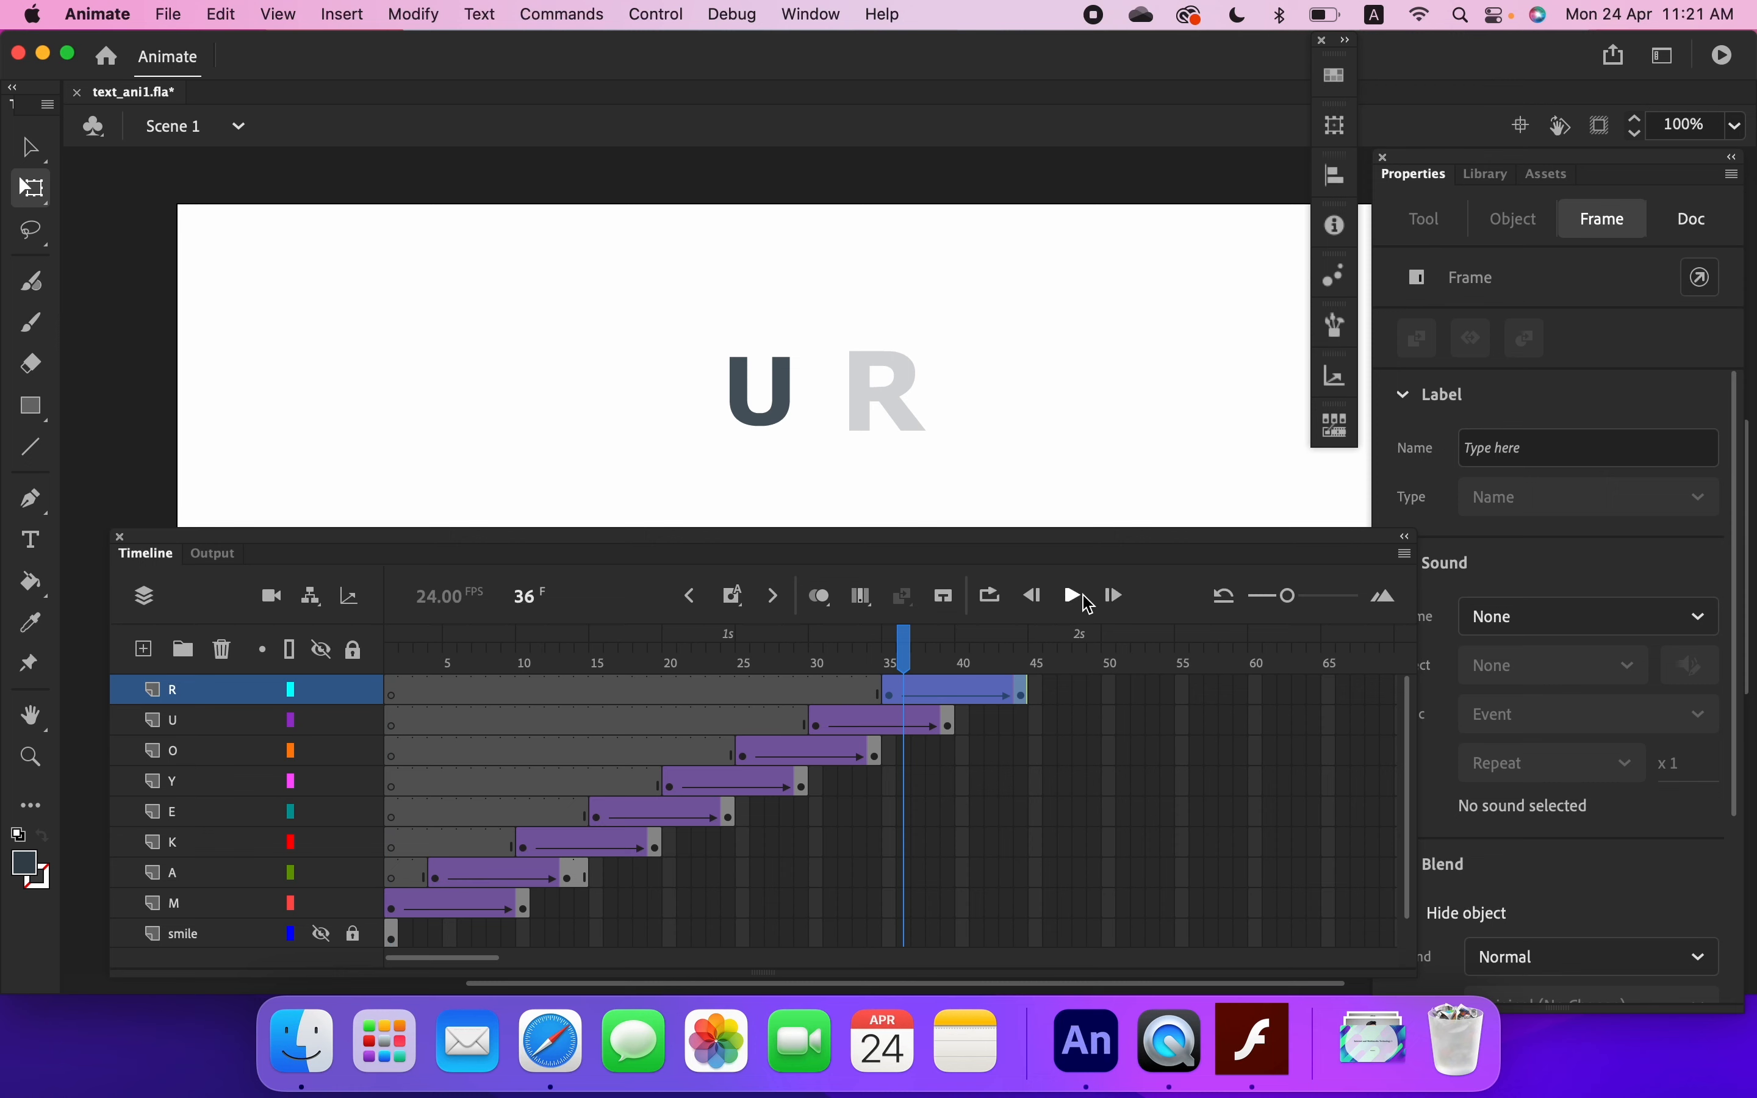
click(1077, 602)
click(1077, 602)
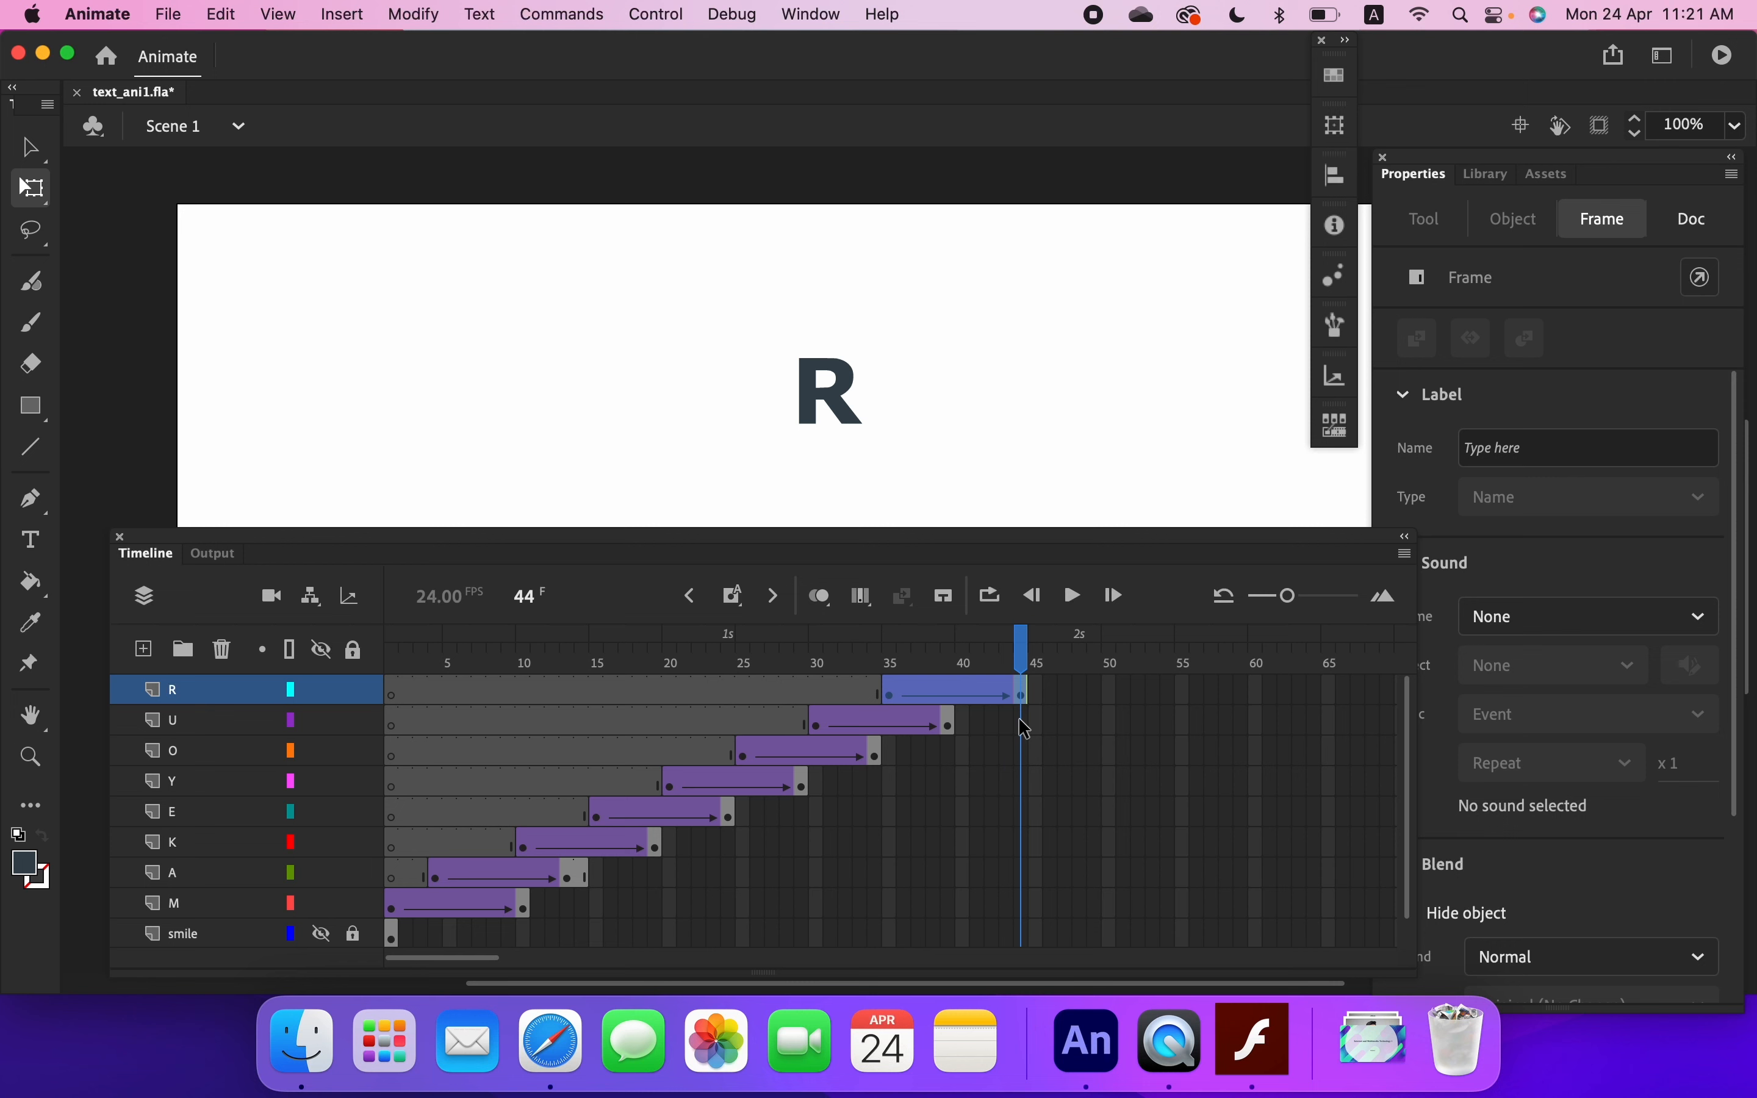
- Insert keyframes at frame 44 on the layers from U down to M and play the animation
drag(1026, 728, 1021, 910)
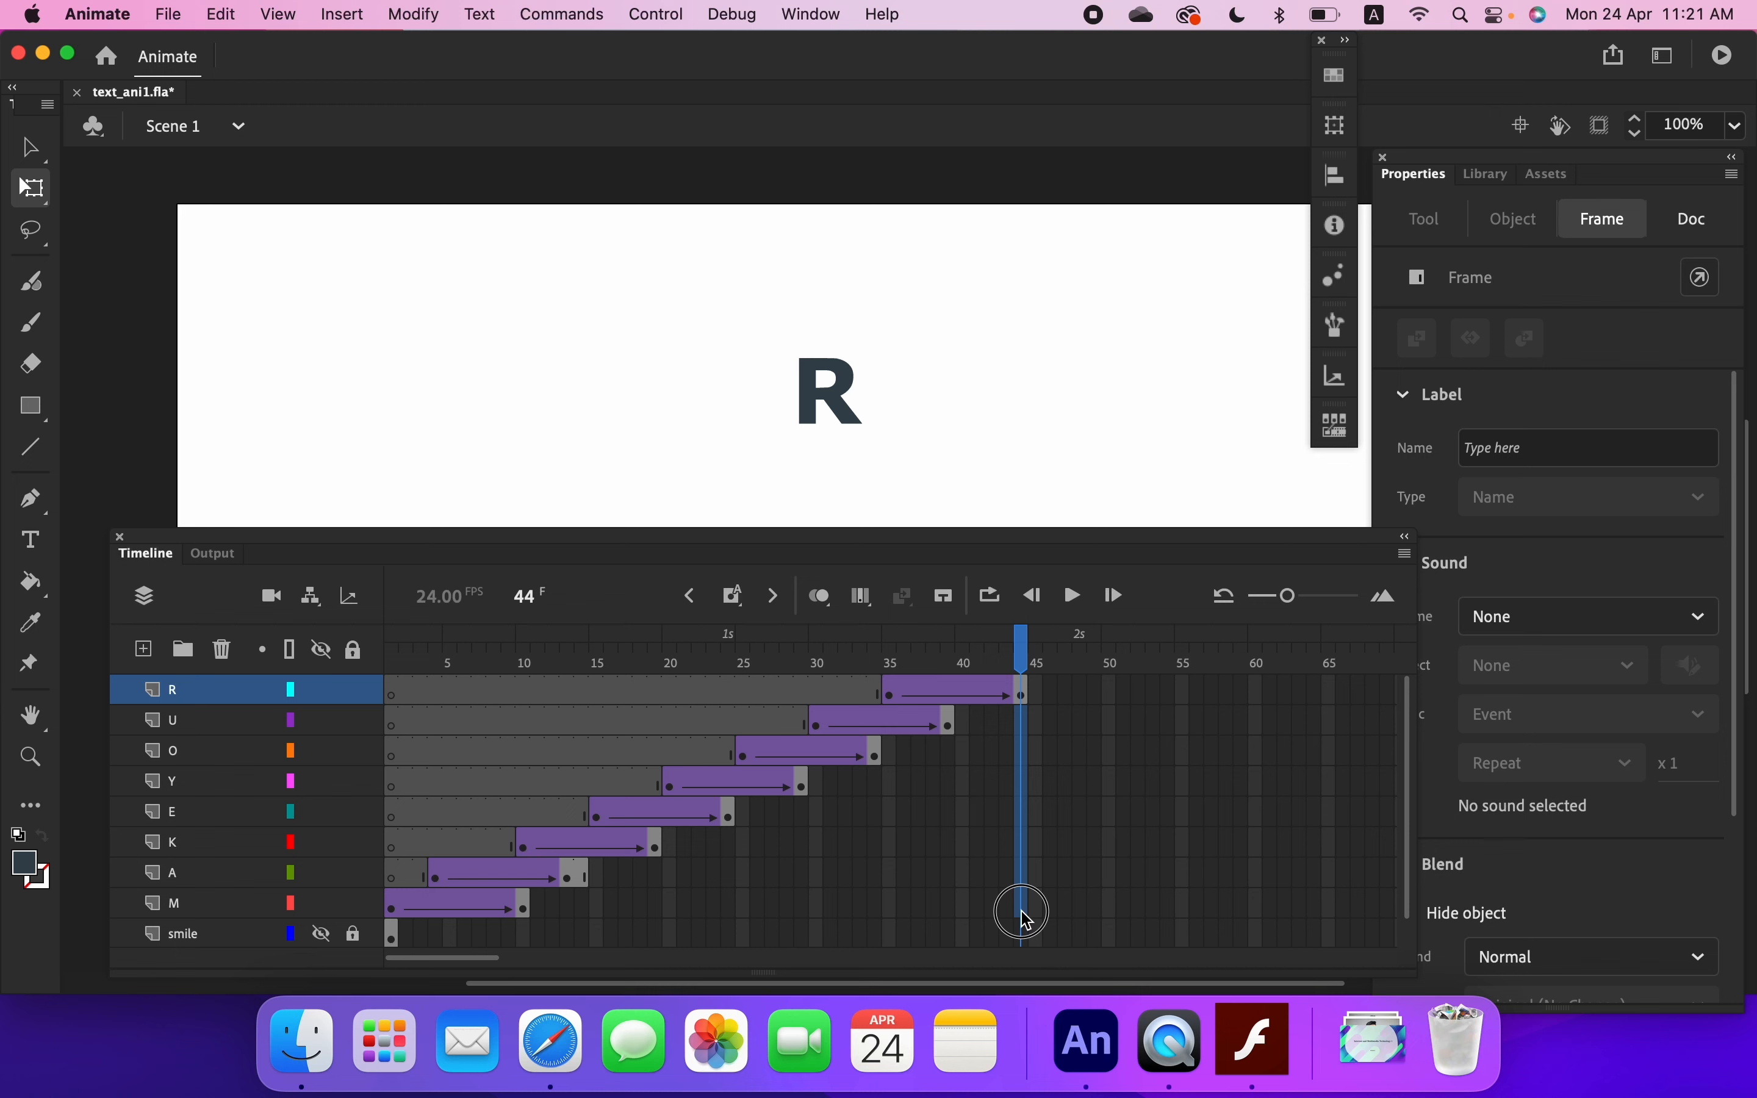
drag(1027, 919, 1023, 913)
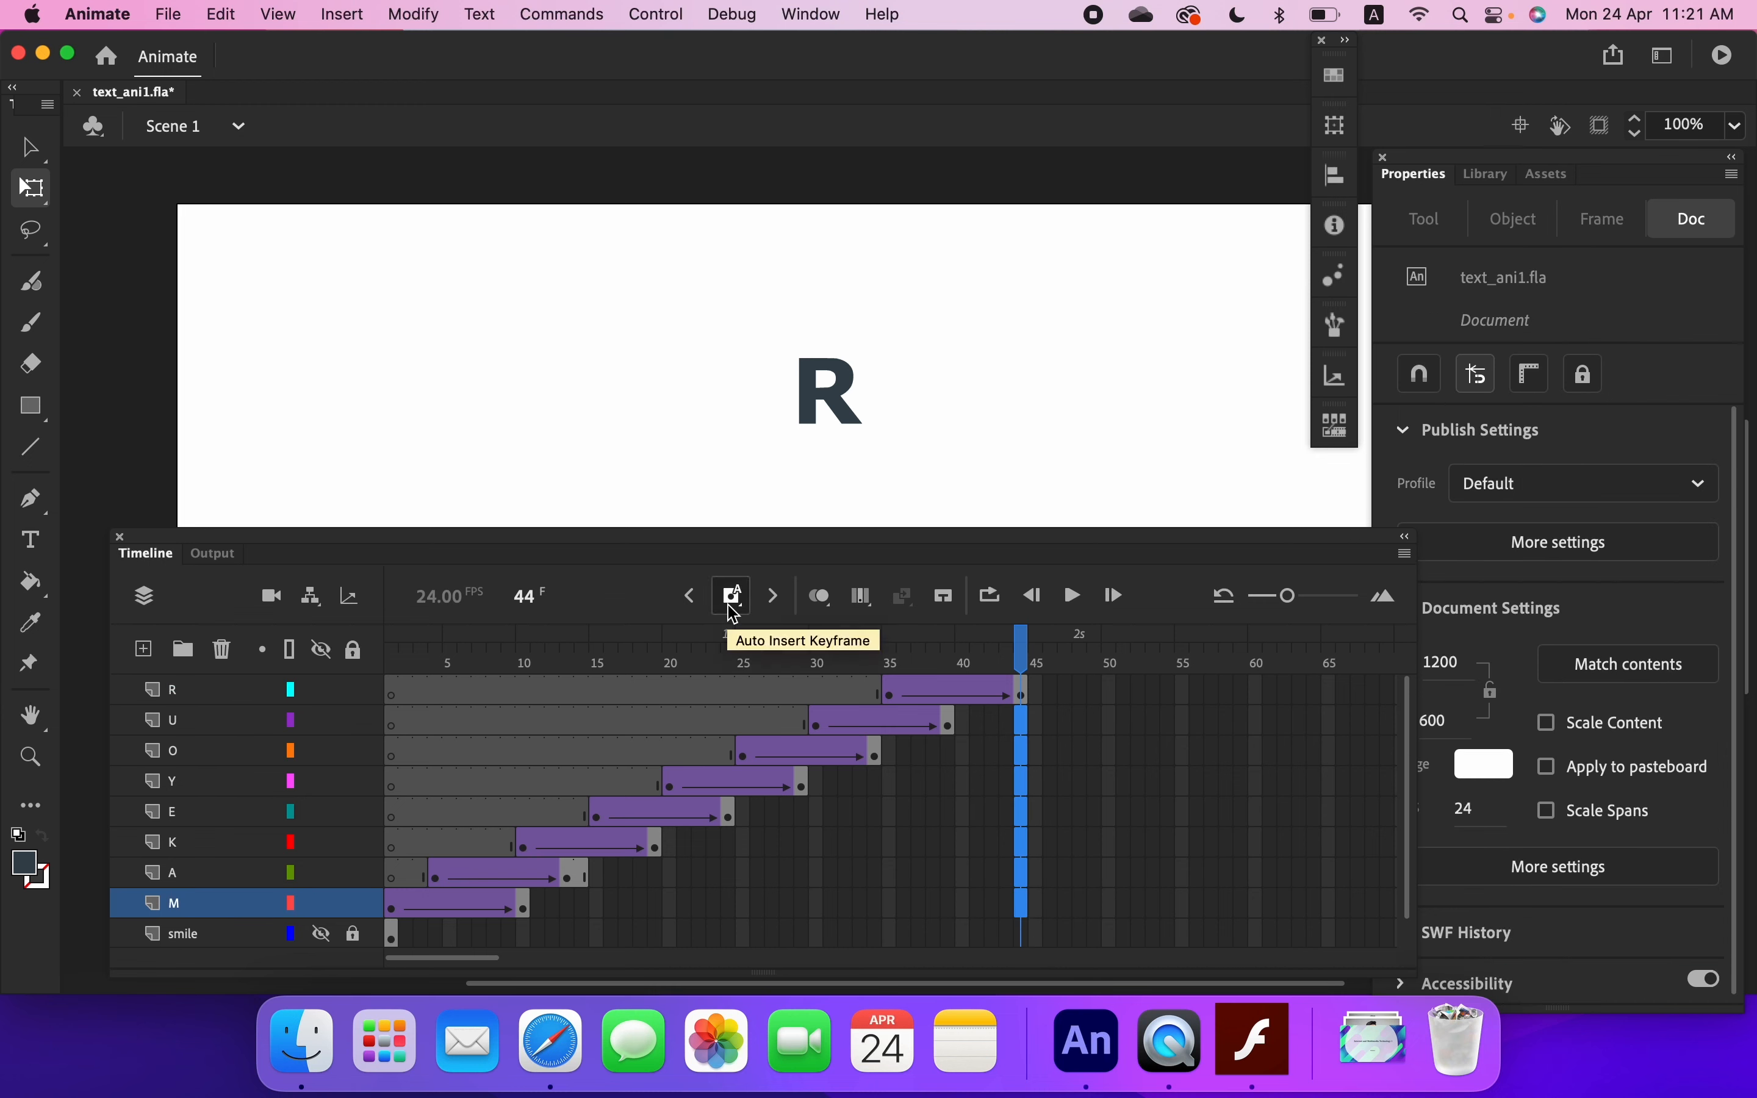
key(F6)
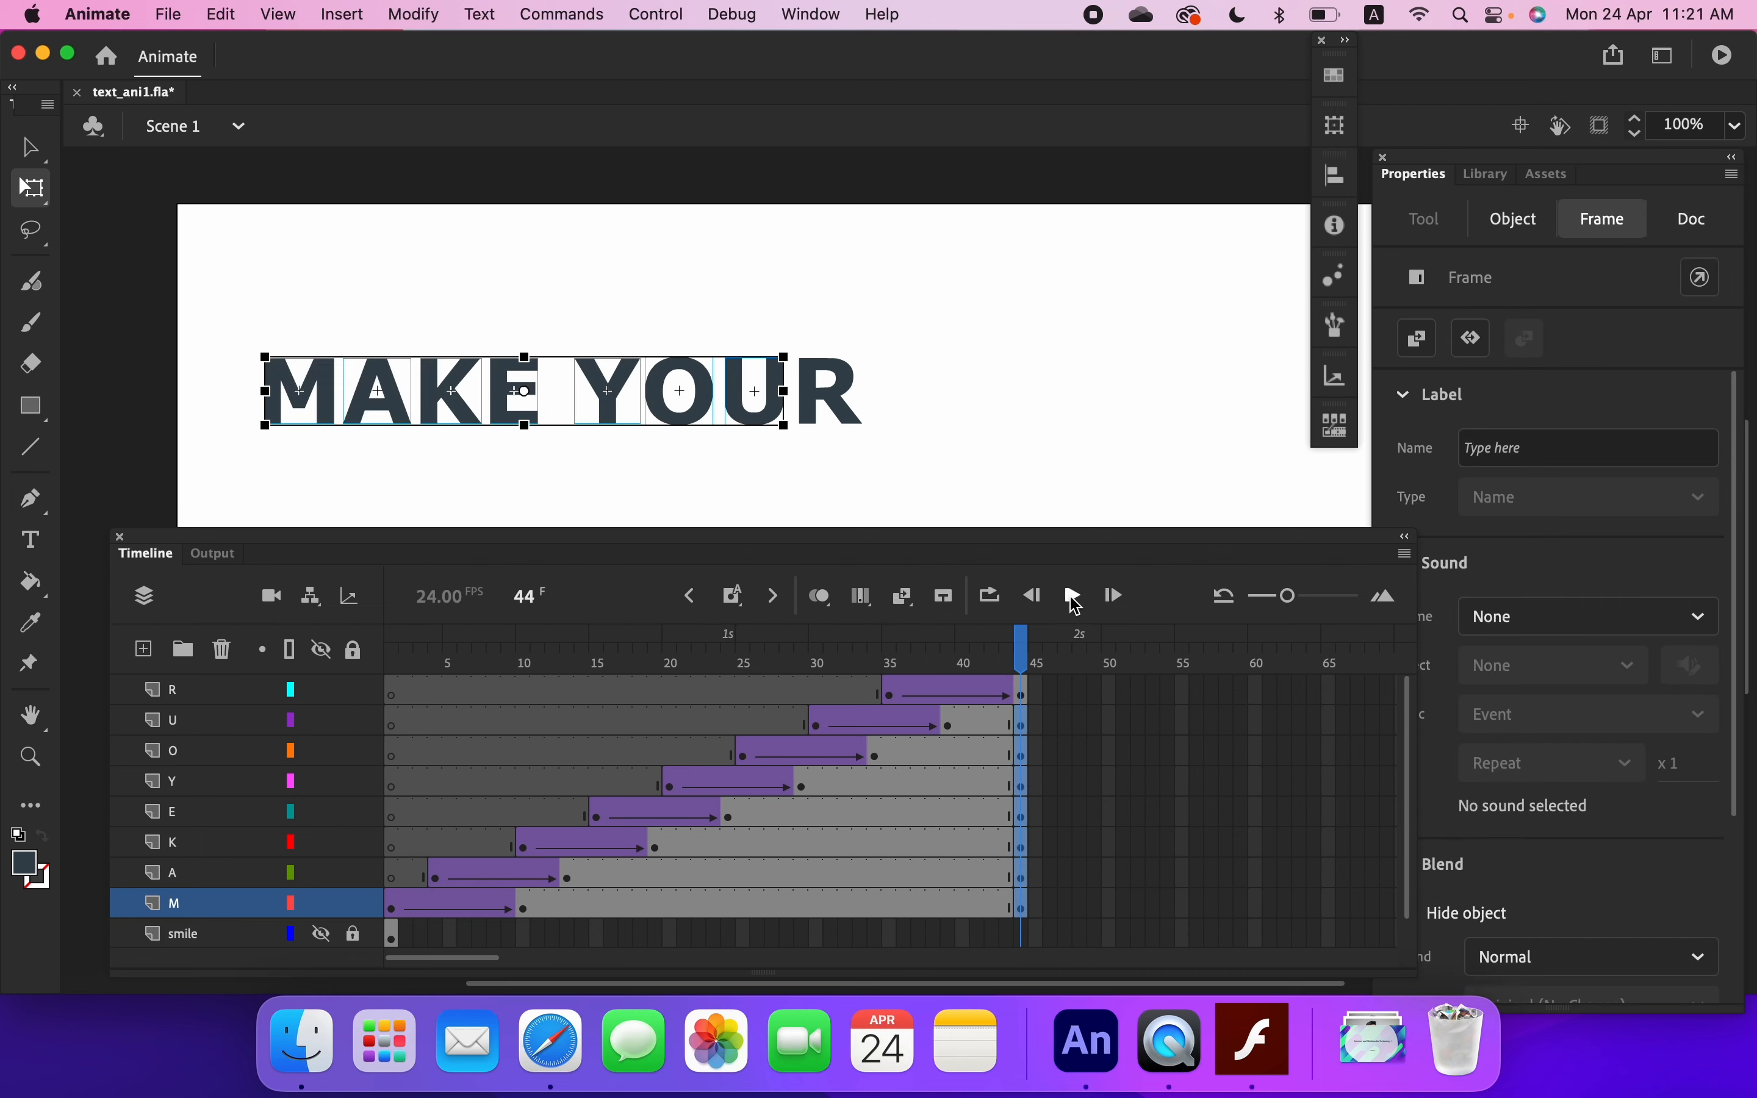
click(1073, 596)
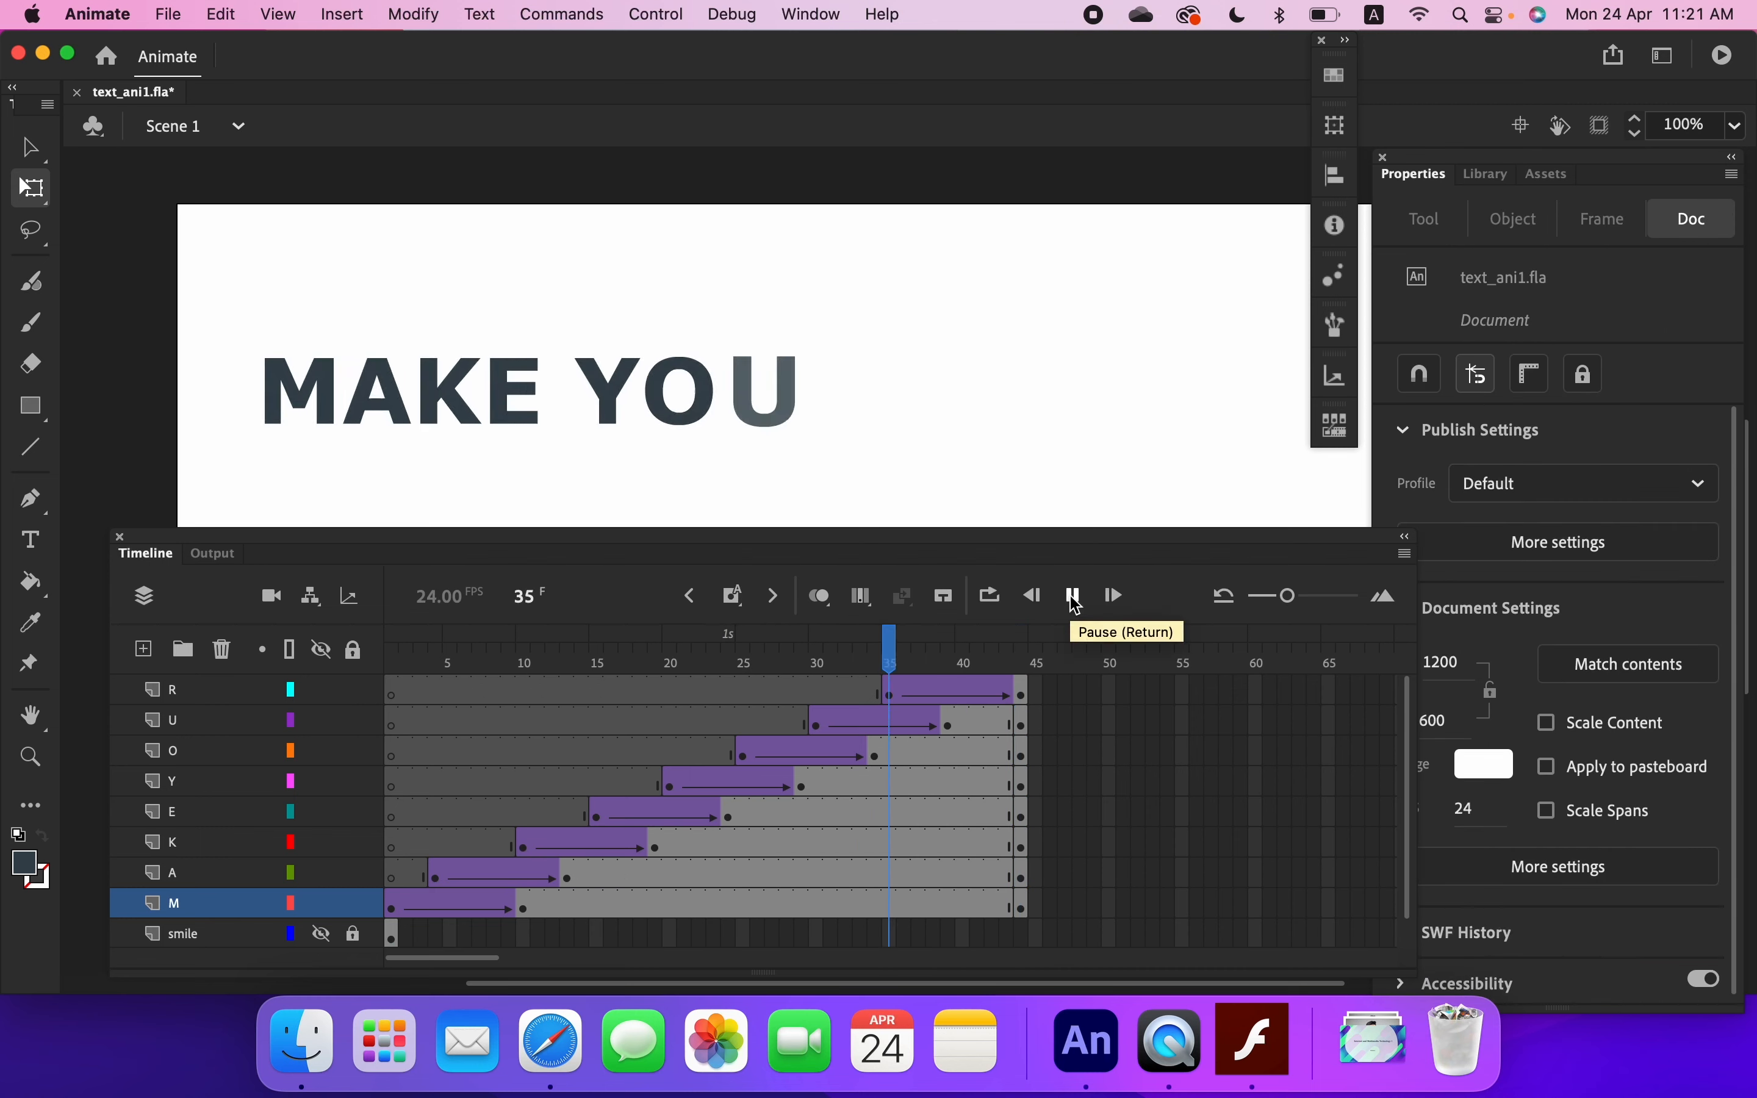
click(1074, 597)
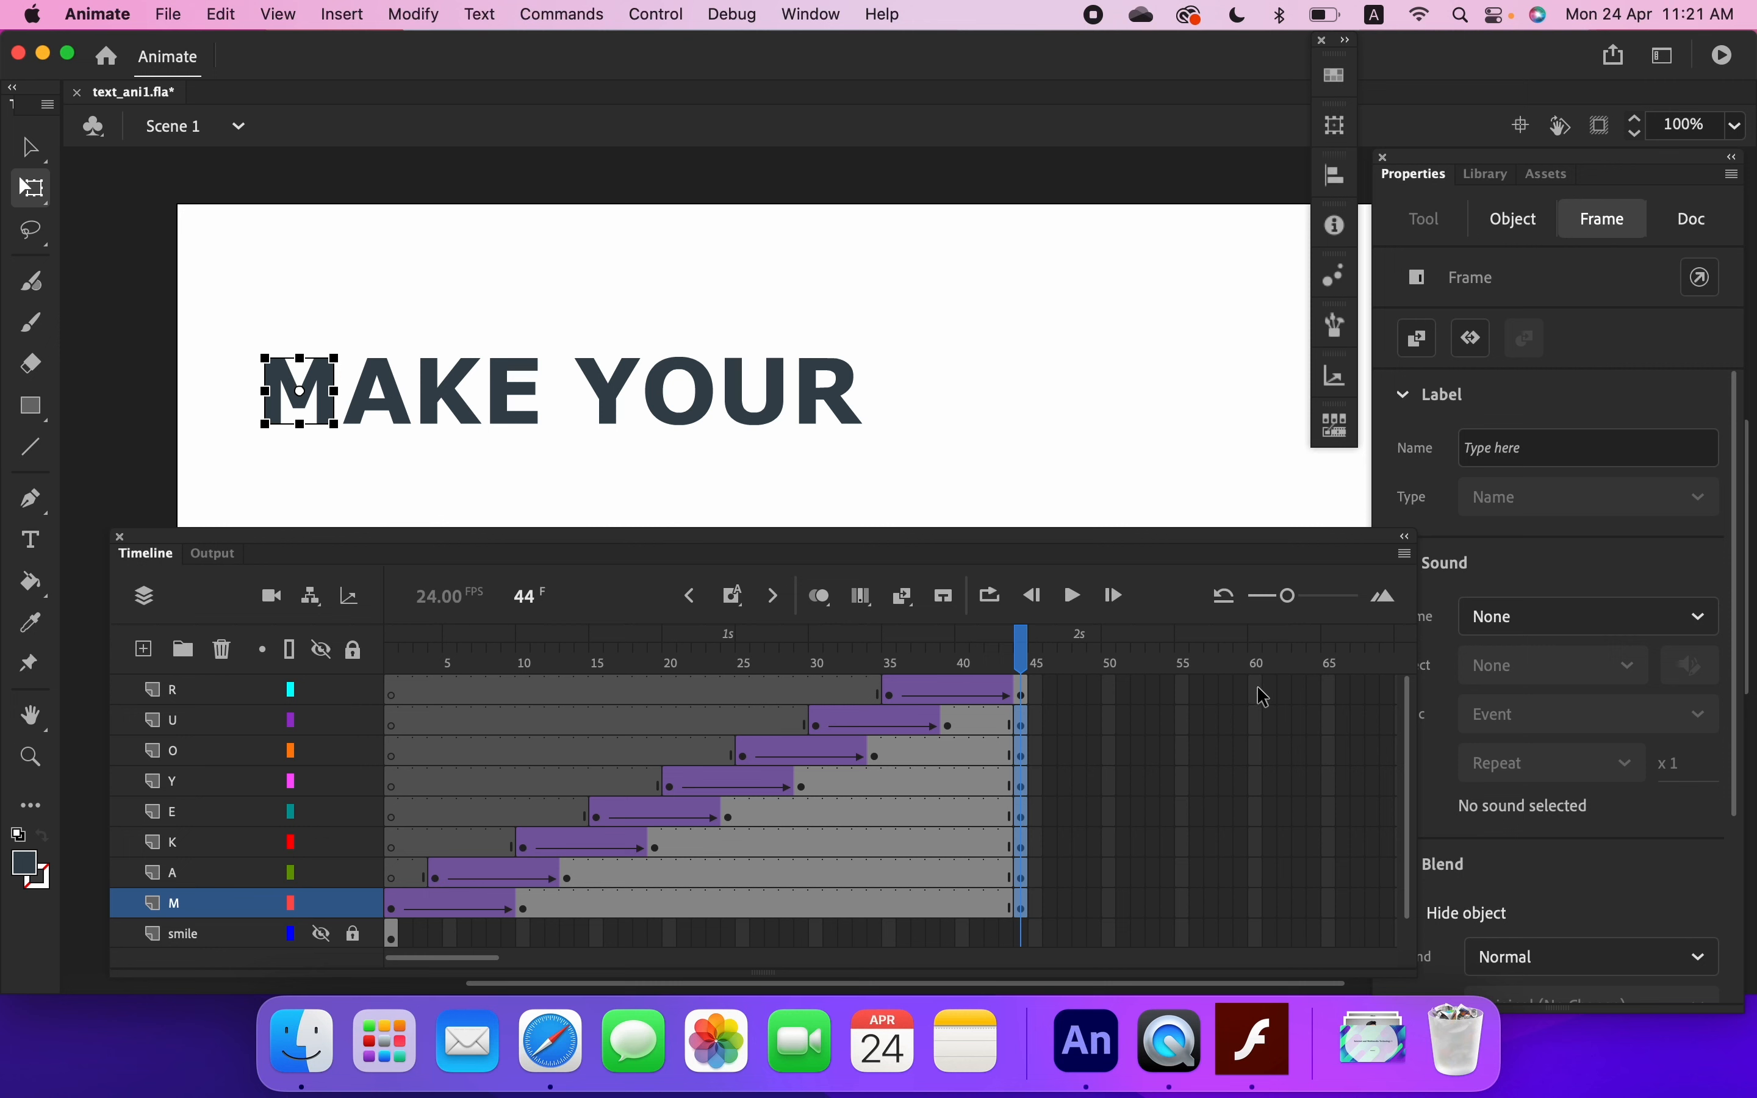
- Extend all eight letter layers and the smile layer with frames up to frame 60
drag(1264, 694, 1261, 938)
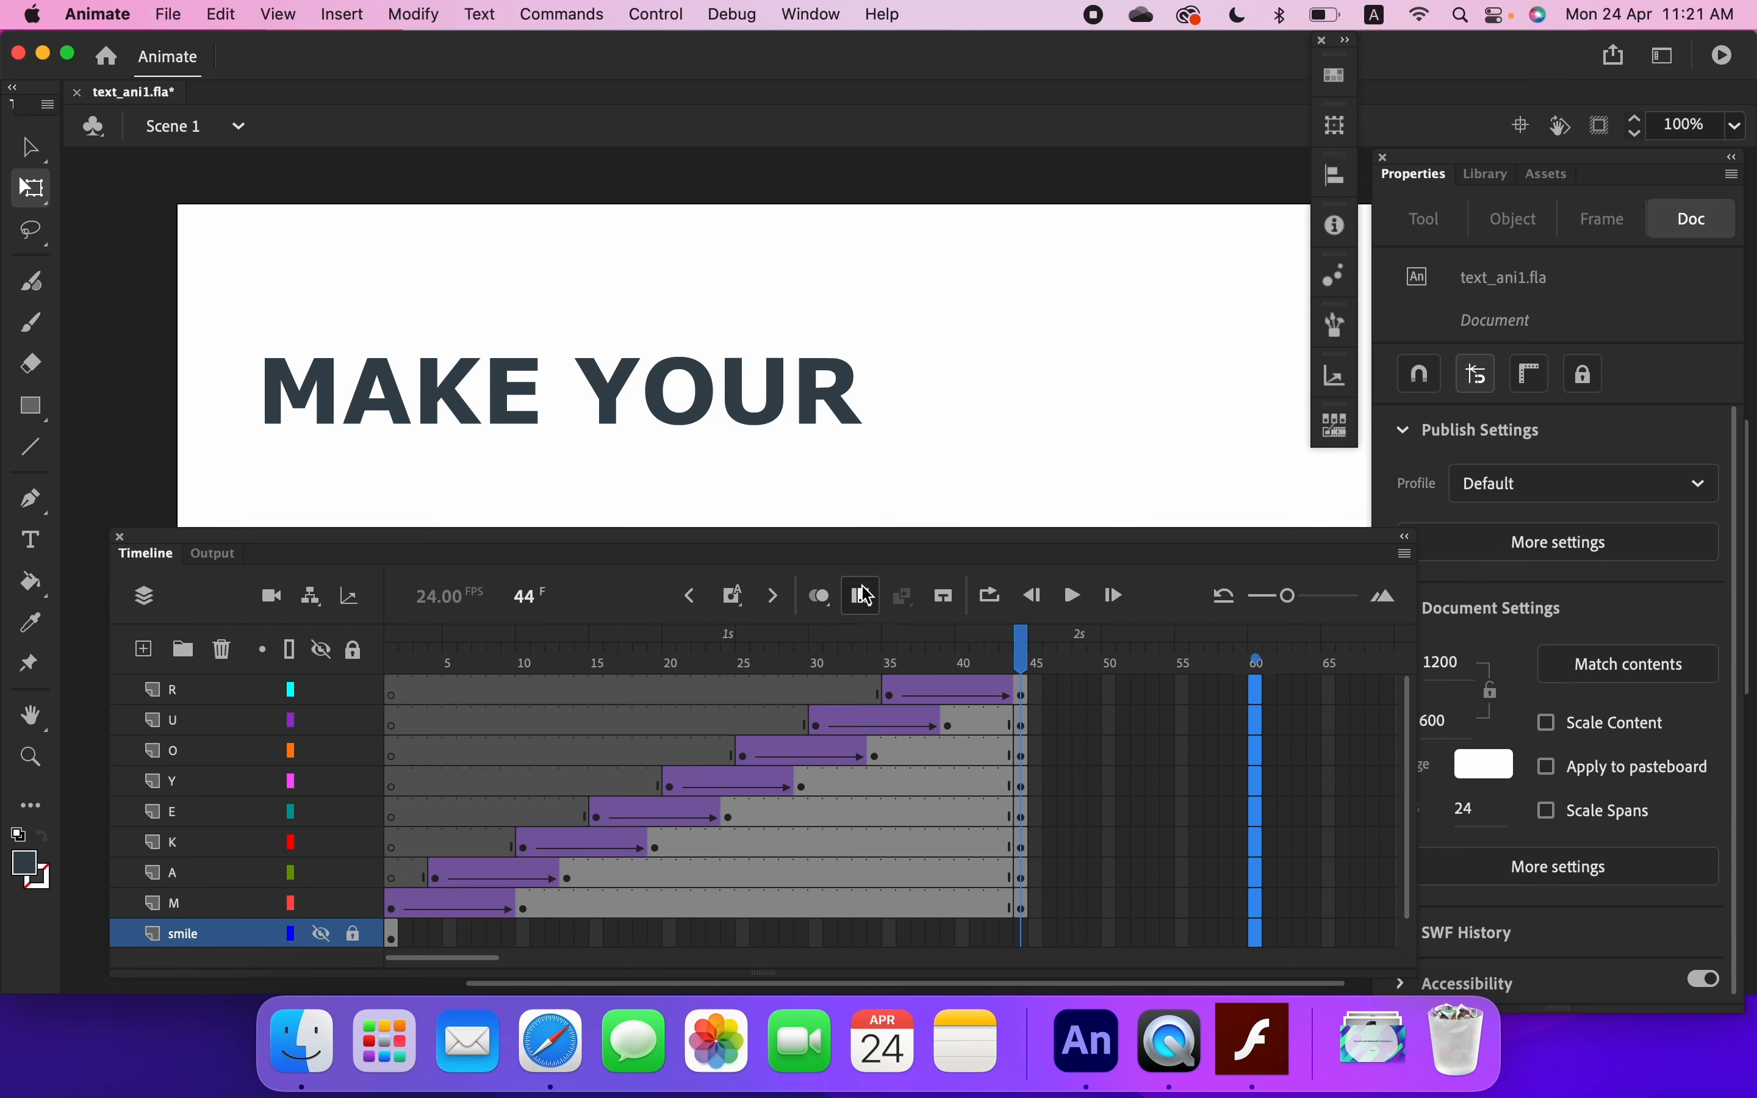
click(747, 614)
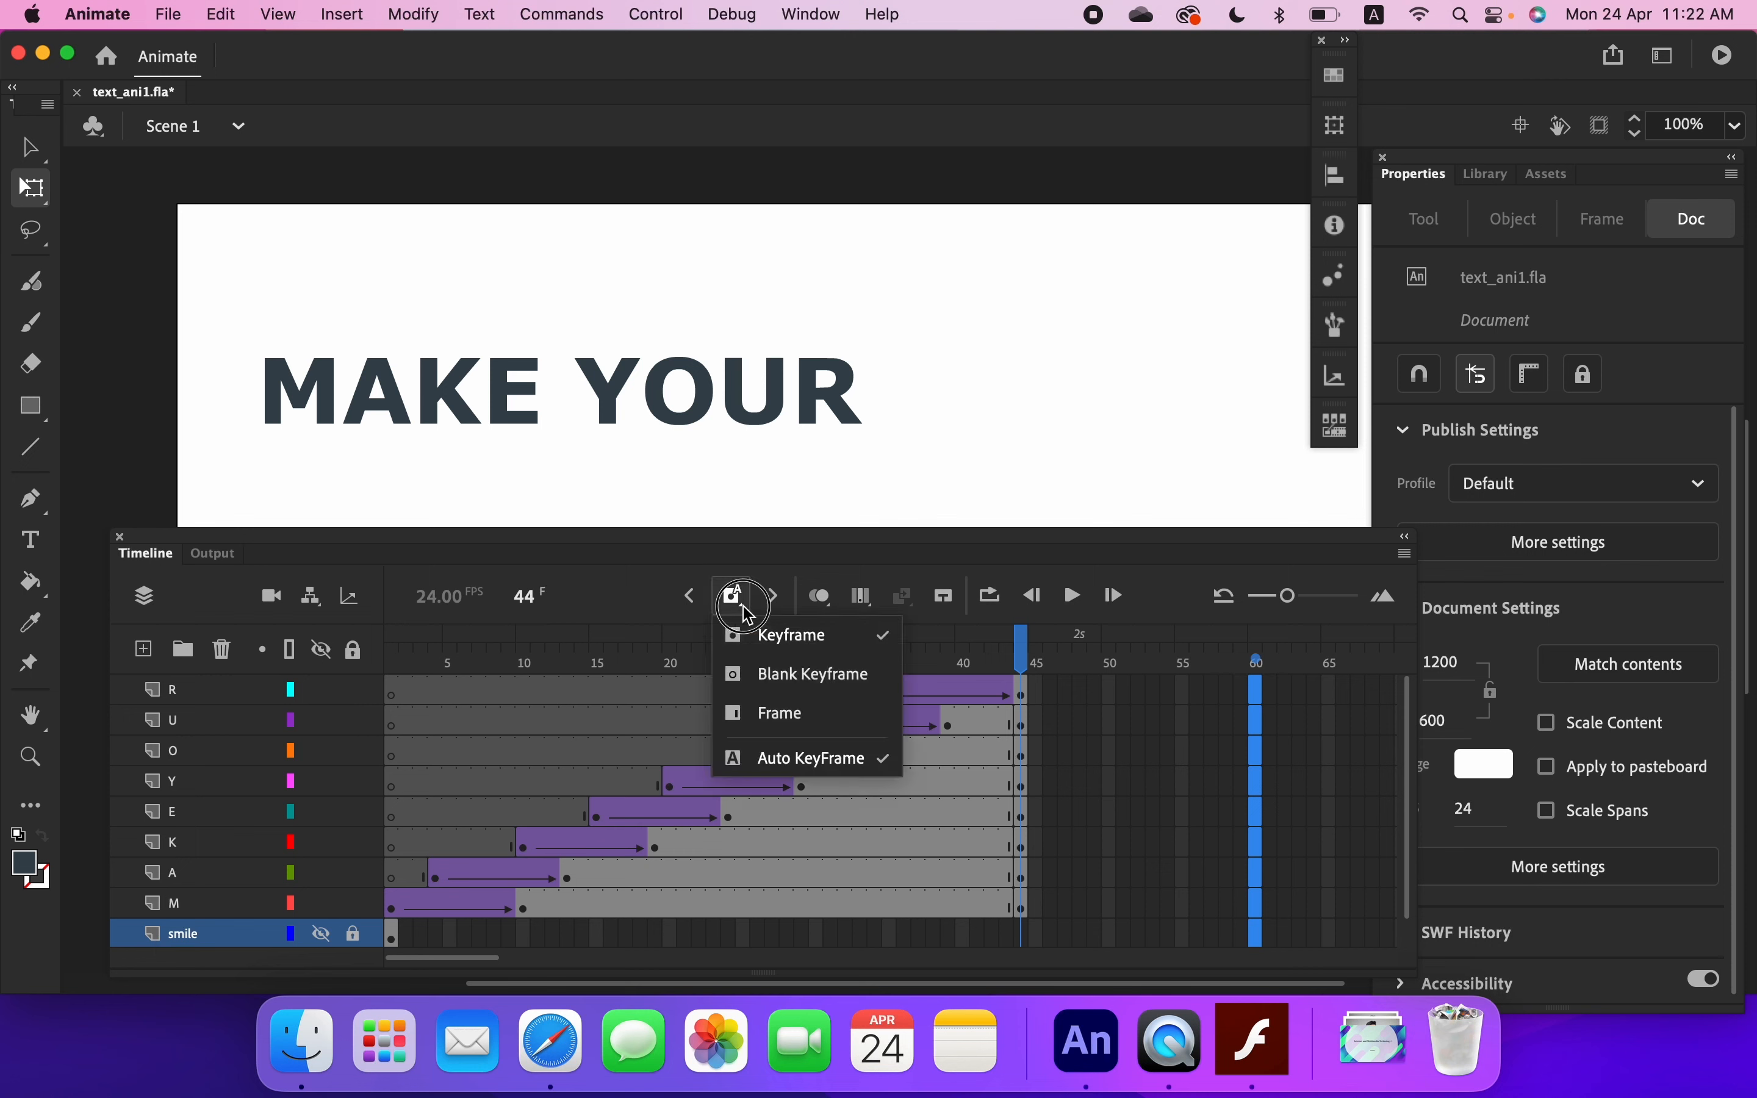
click(771, 713)
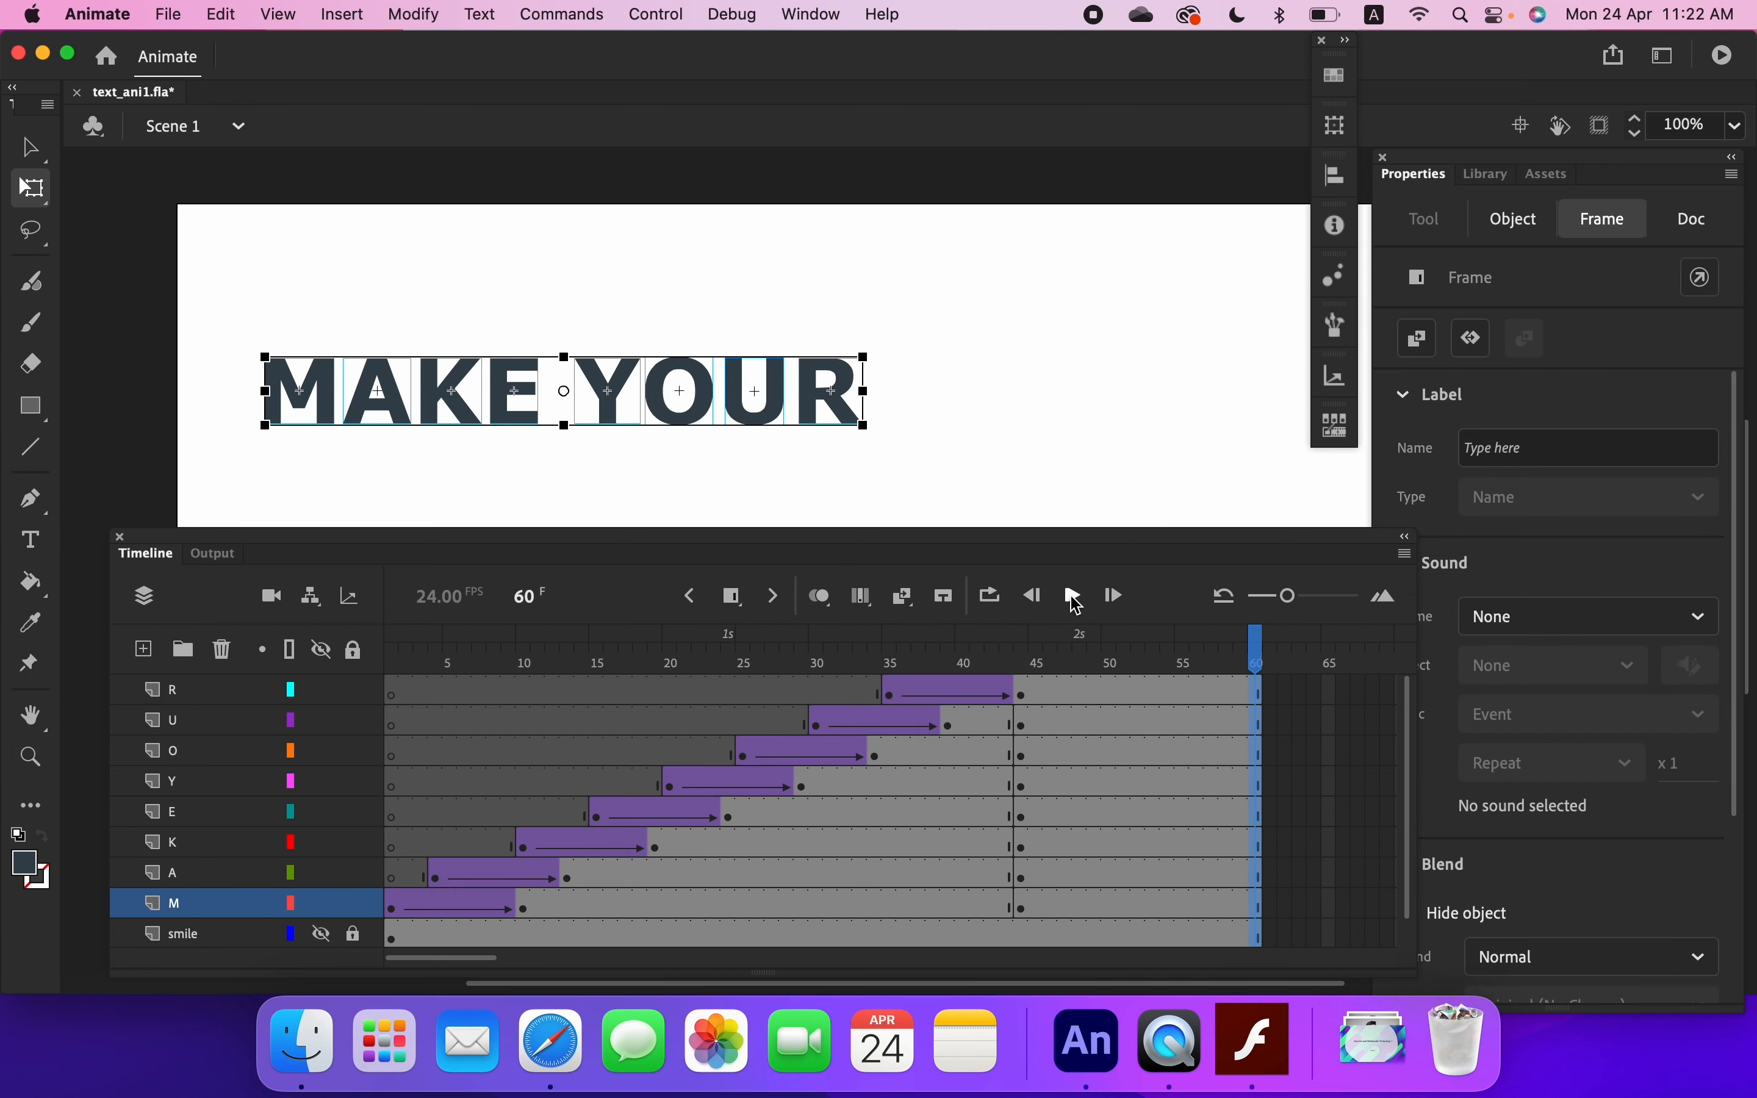
- Test the movie to watch the full animation and close the test window
click(672, 15)
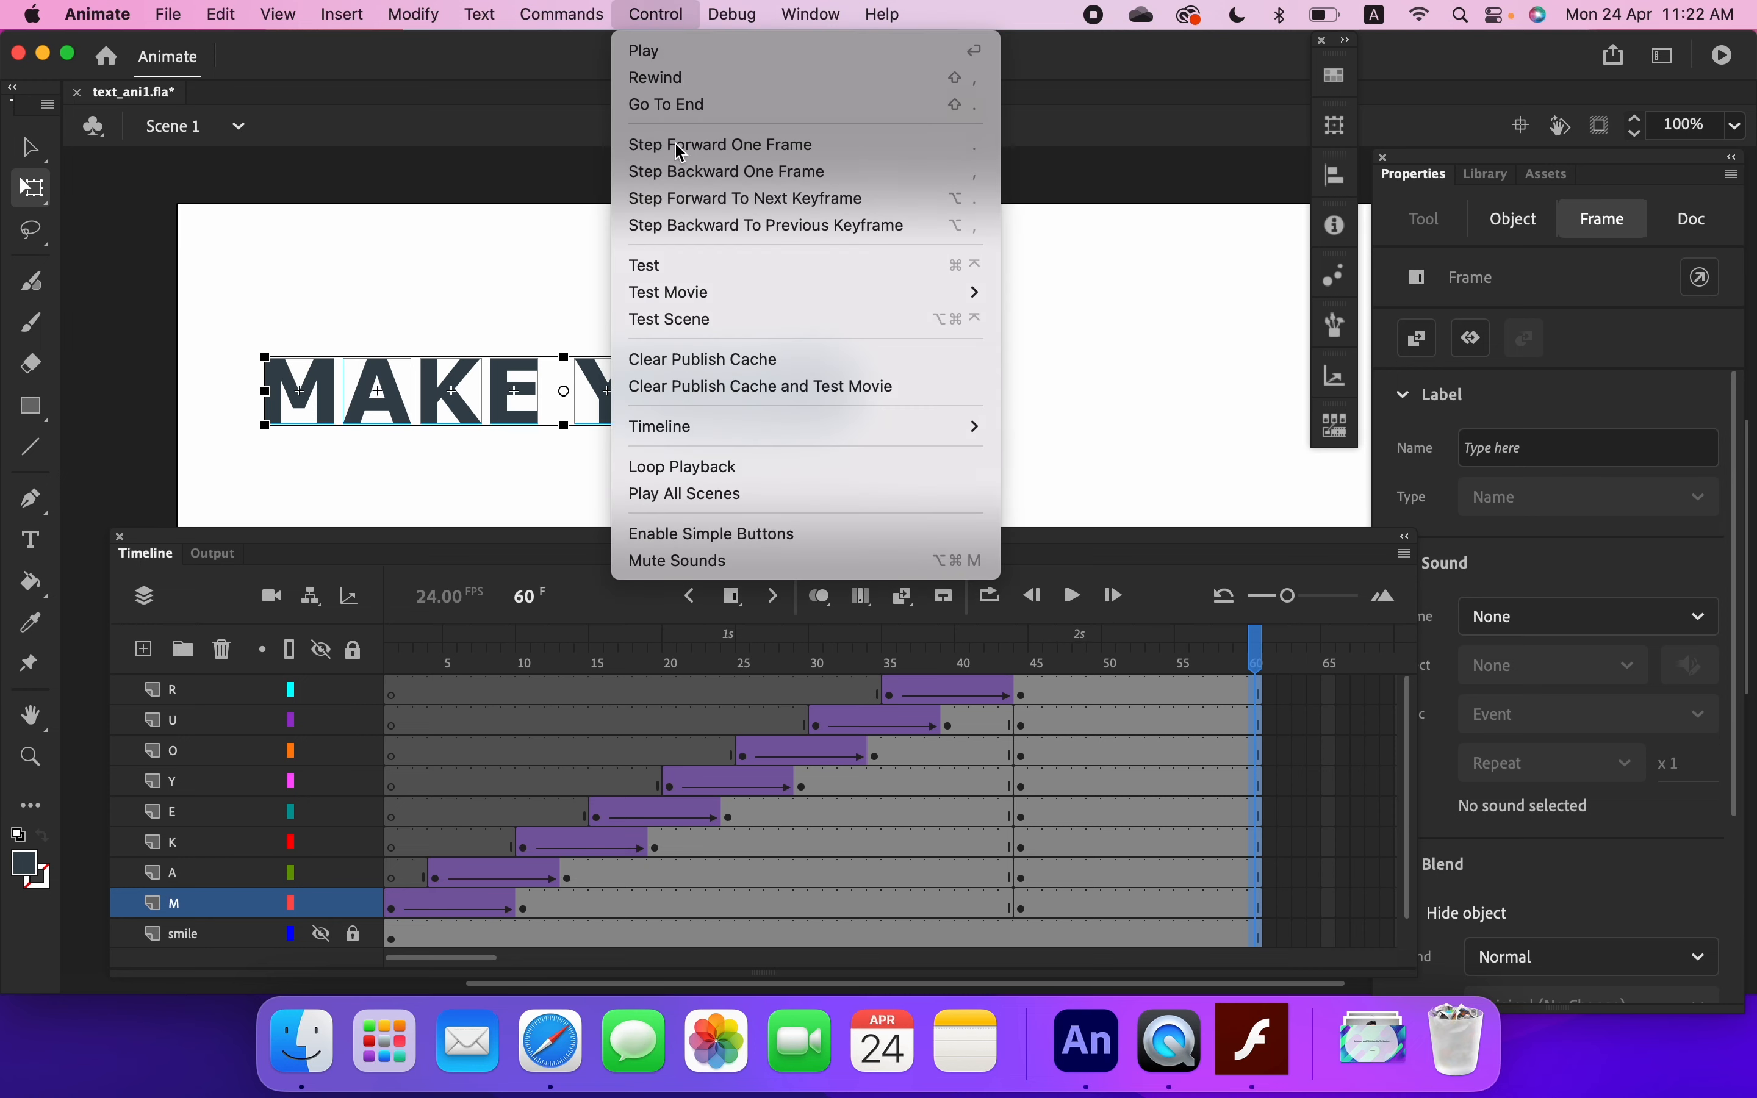
click(690, 266)
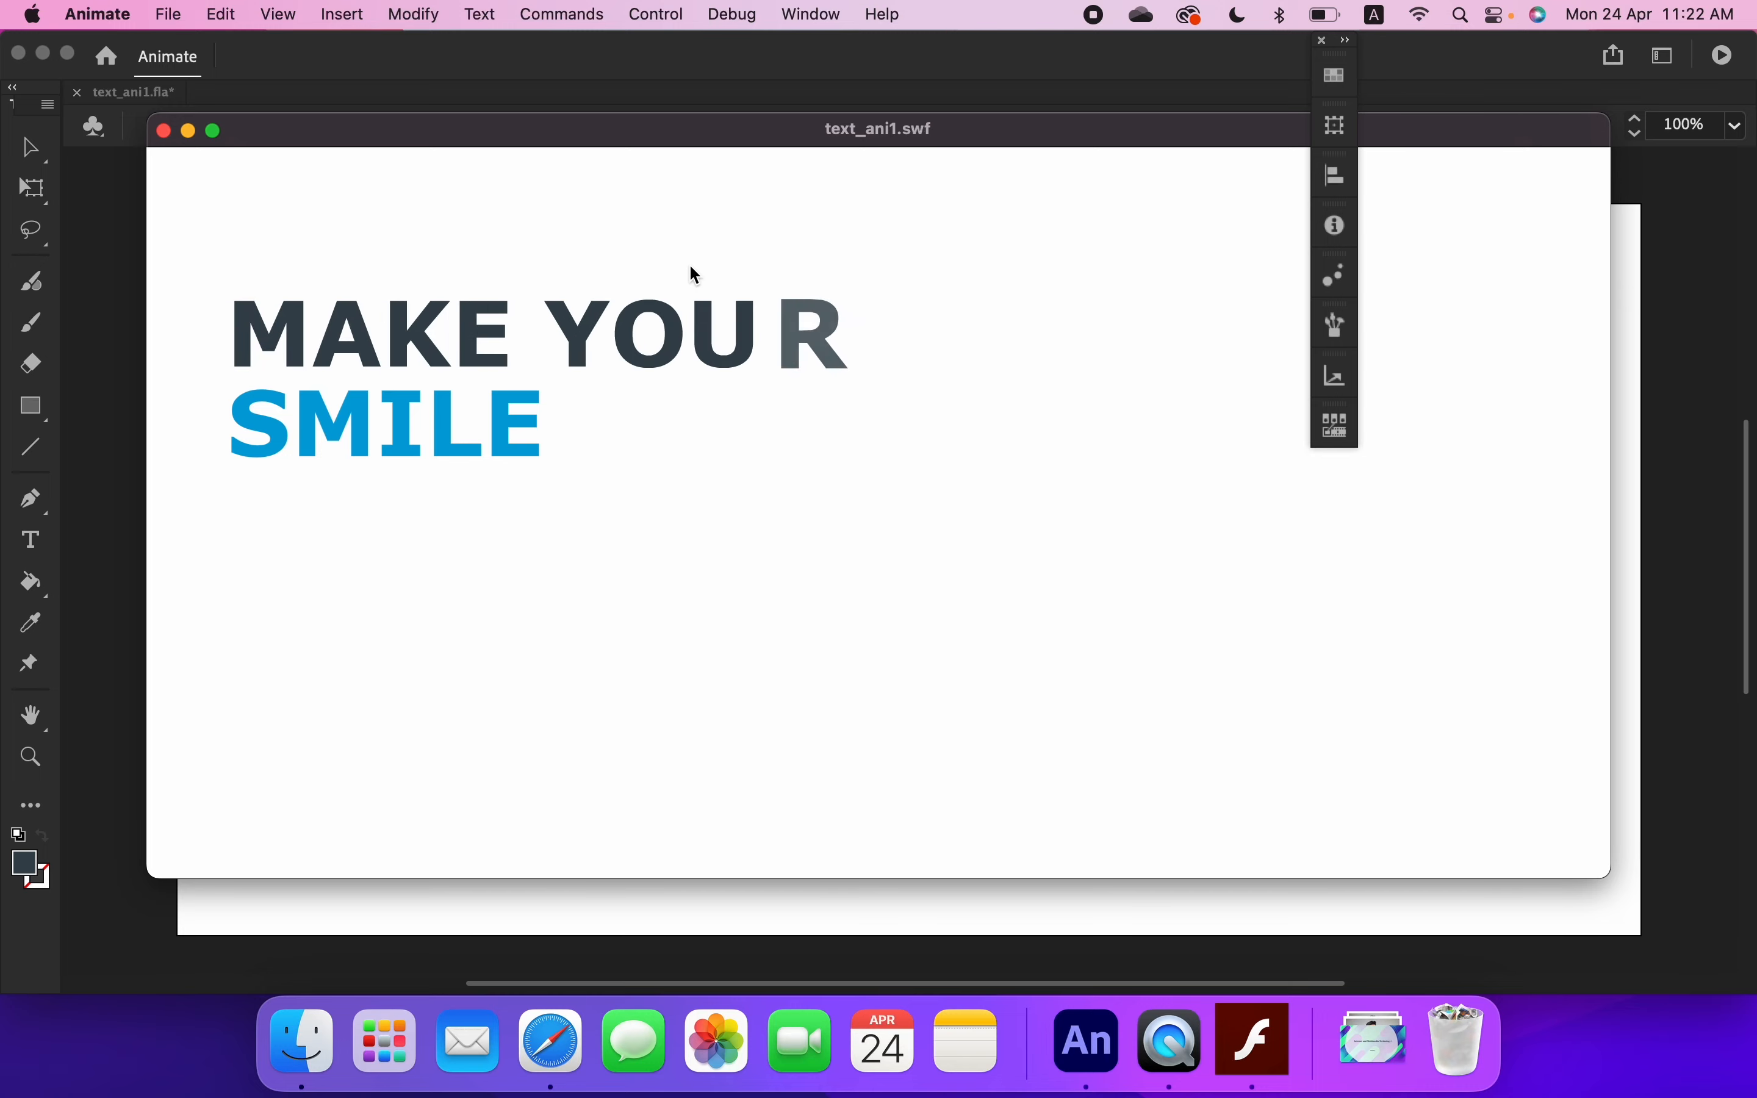
click(164, 130)
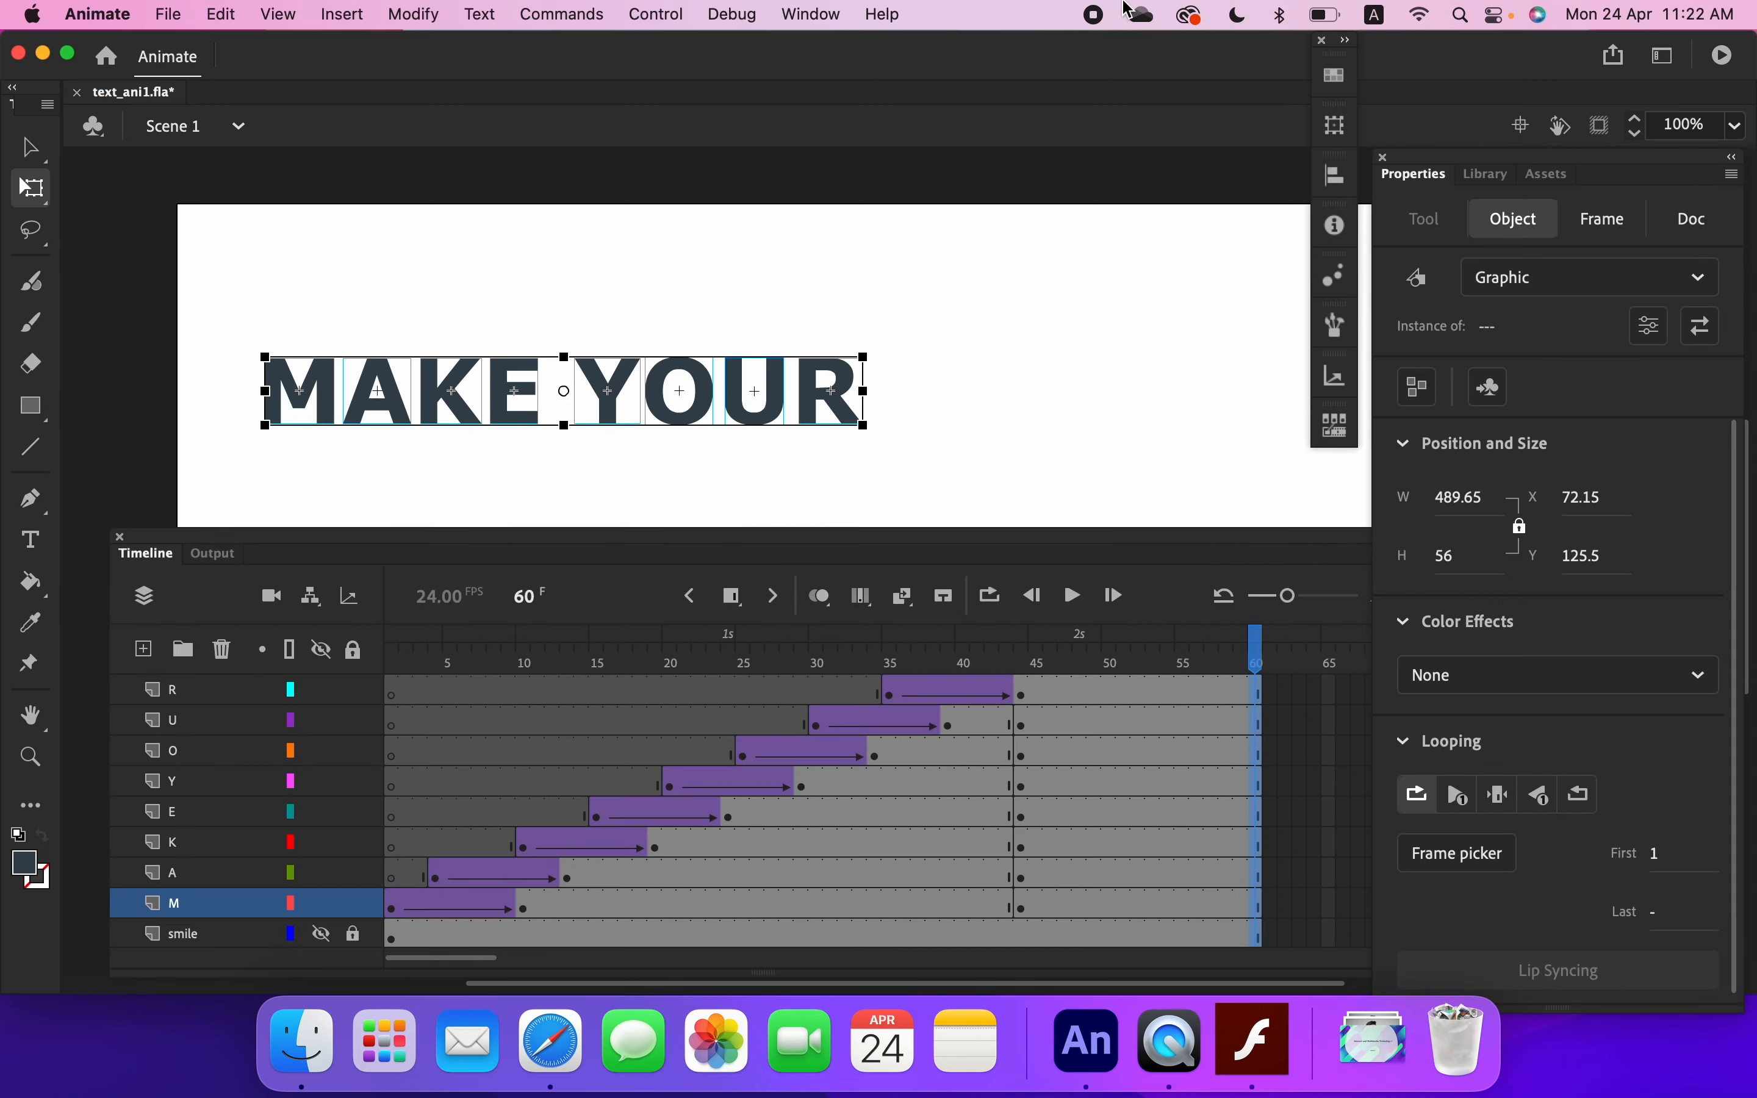